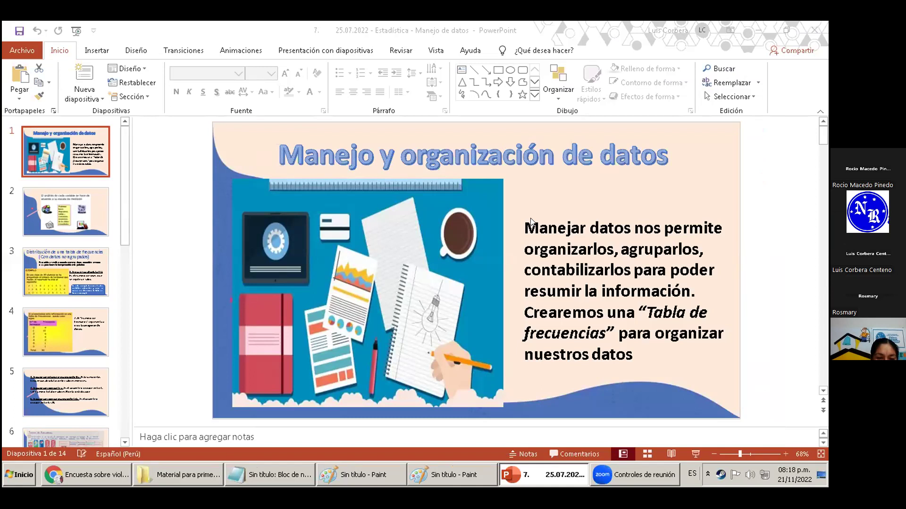
# - Switch to the Google Forms survey in Chrome and change the form's heading to "Encuesta sobre violencia infantil"
pyautogui.click(119, 473)
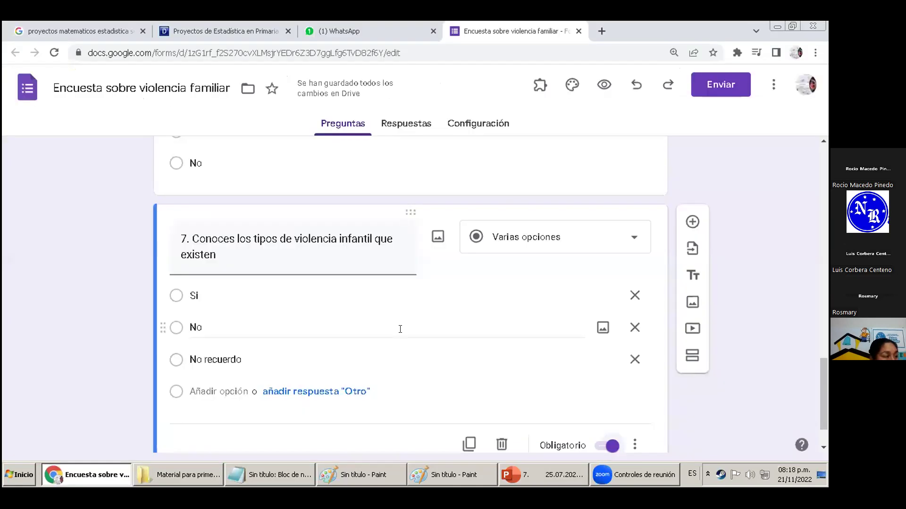
pyautogui.scroll(20, 400, 329)
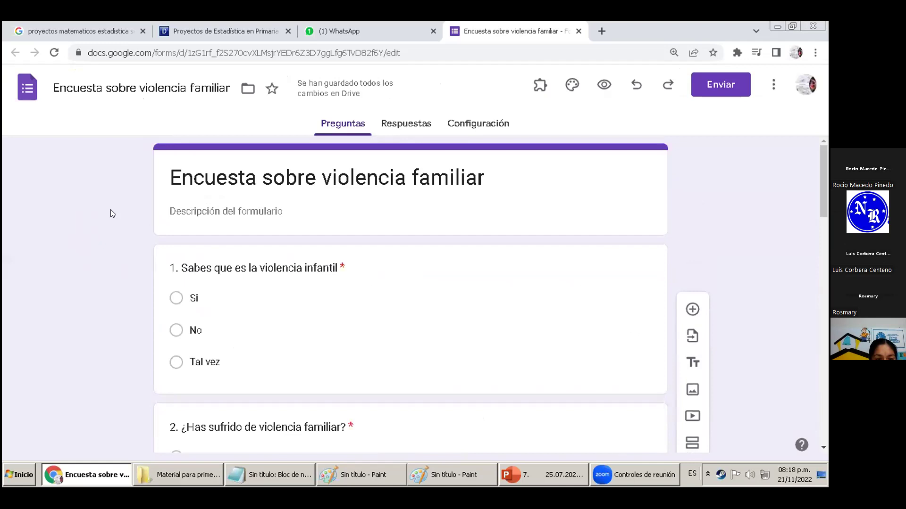
pyautogui.scroll(-3, 110, 209)
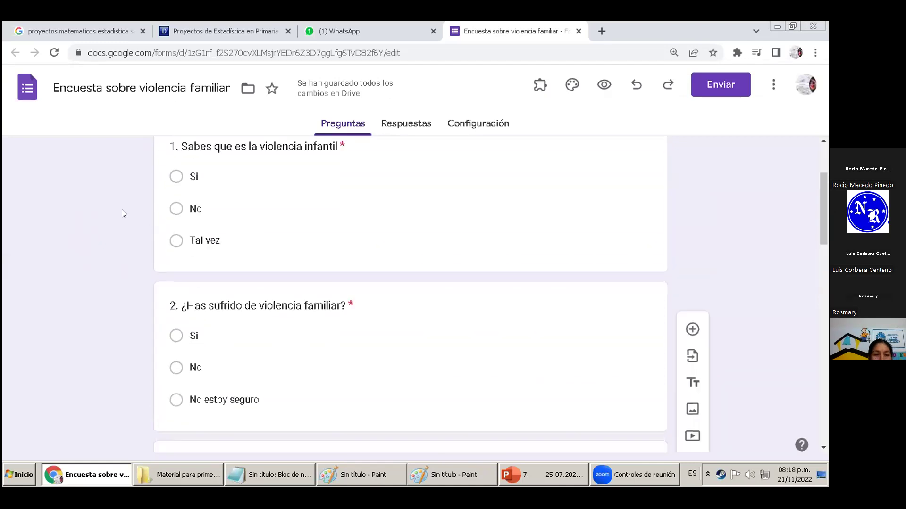
pyautogui.scroll(3, 122, 214)
pyautogui.click(440, 178)
pyautogui.doubleClick(440, 169)
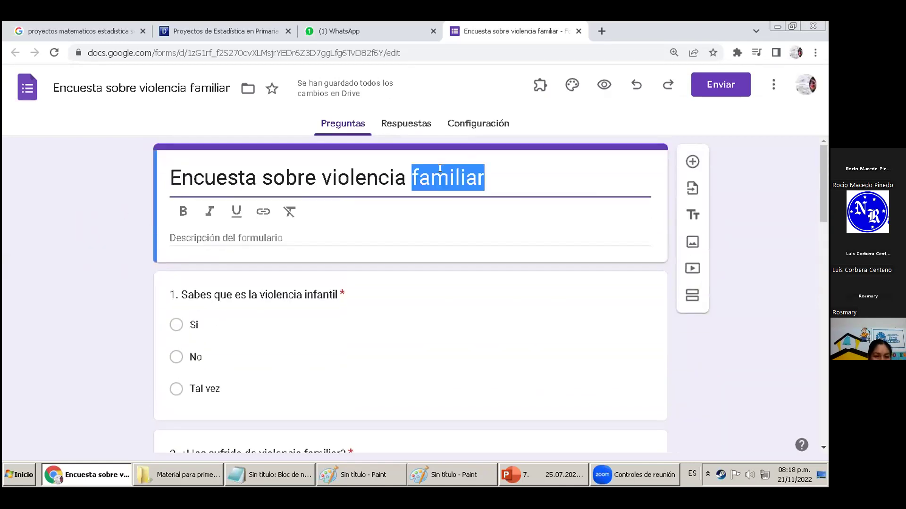
pyautogui.write('infantil')
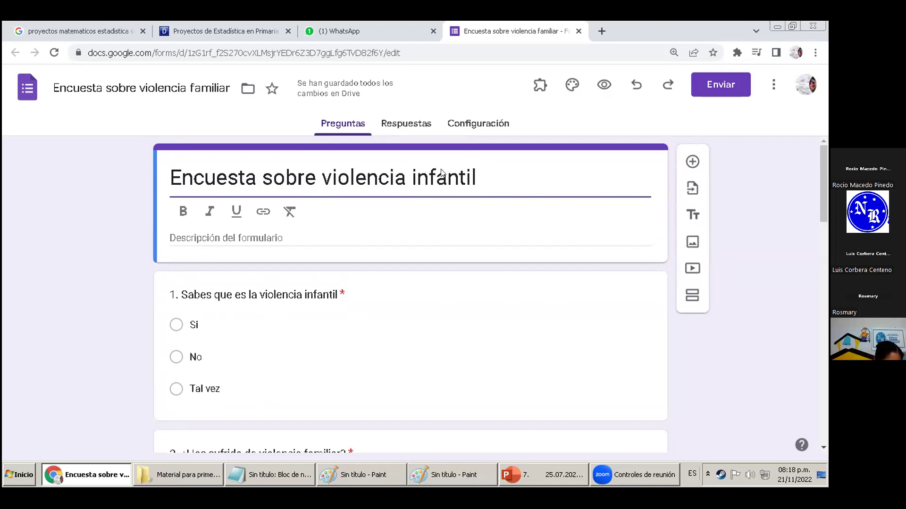
# - Rename the form document as "Encuesta sobre violencia infantil"
pyautogui.doubleClick(208, 87)
pyautogui.write('infantil')
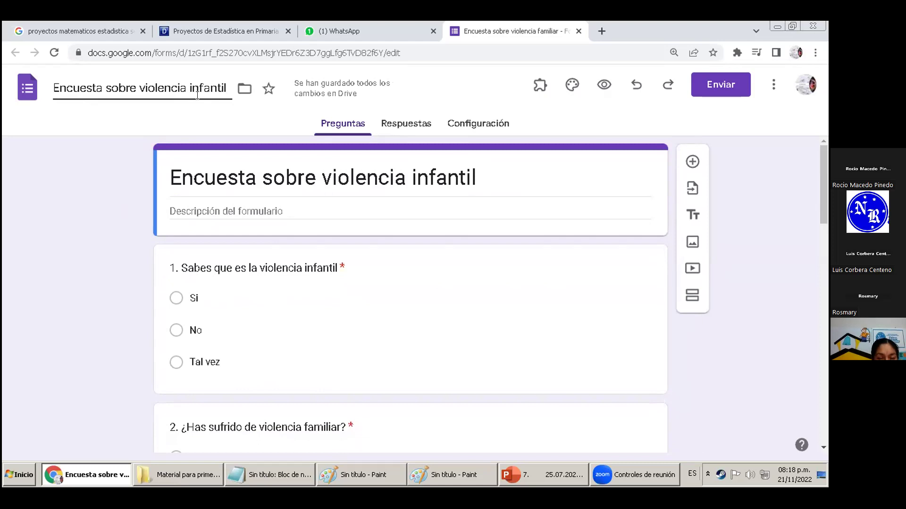
pyautogui.click(122, 226)
# - Make question 3, about knowing someone who suffers child violence, mandatory
pyautogui.scroll(-9, 122, 225)
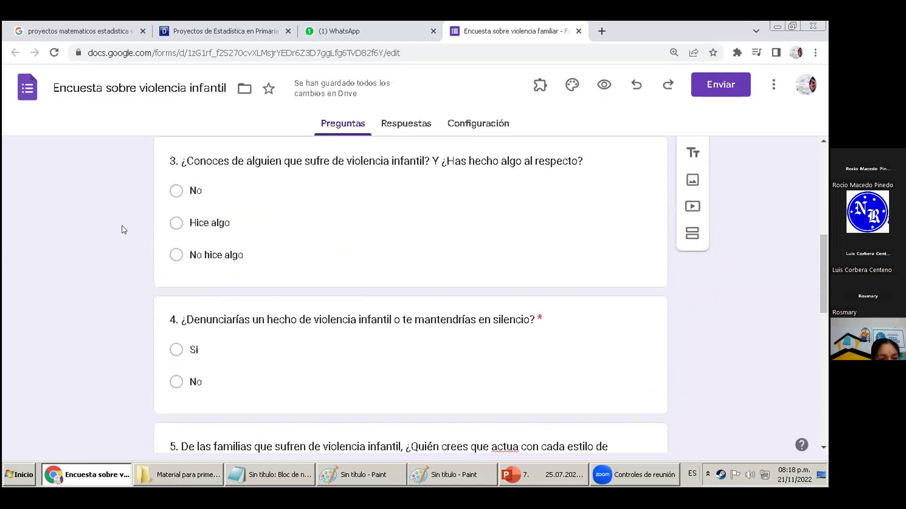
pyautogui.scroll(-10, 122, 226)
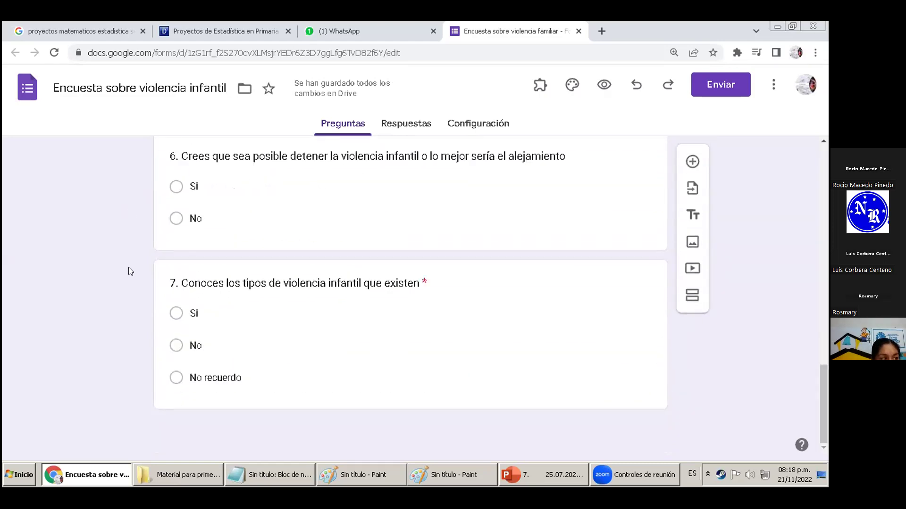
pyautogui.scroll(15, 125, 276)
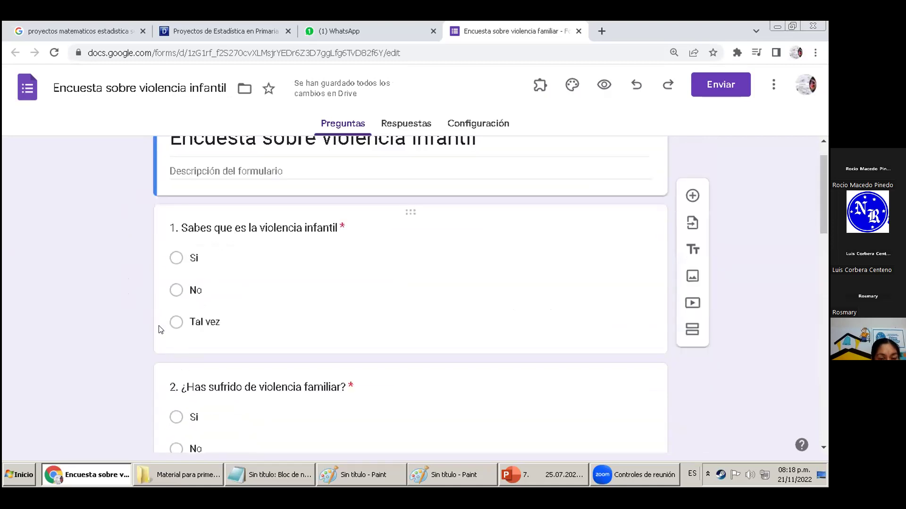
pyautogui.scroll(-3, 166, 330)
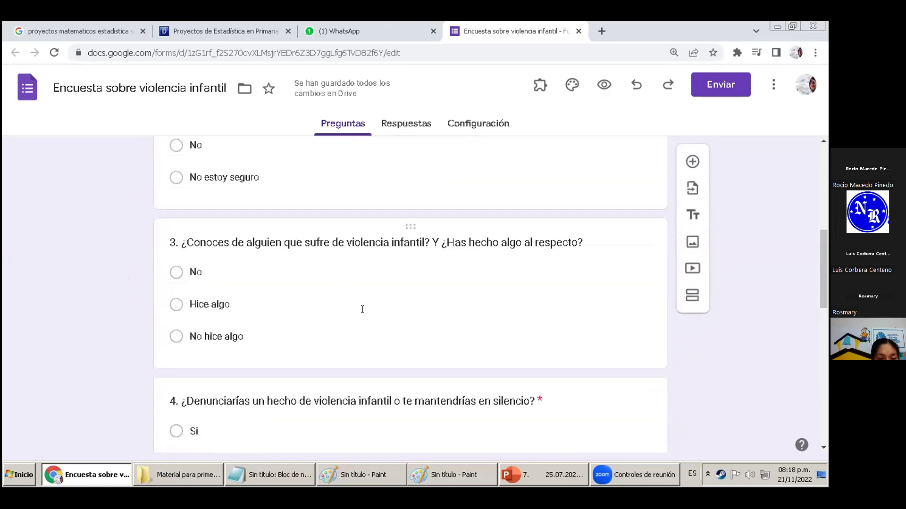
pyautogui.click(379, 359)
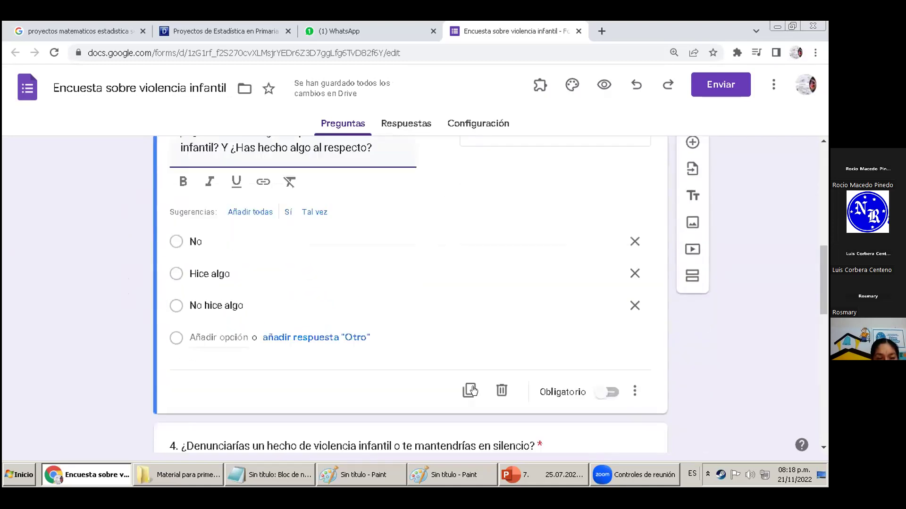
pyautogui.click(608, 392)
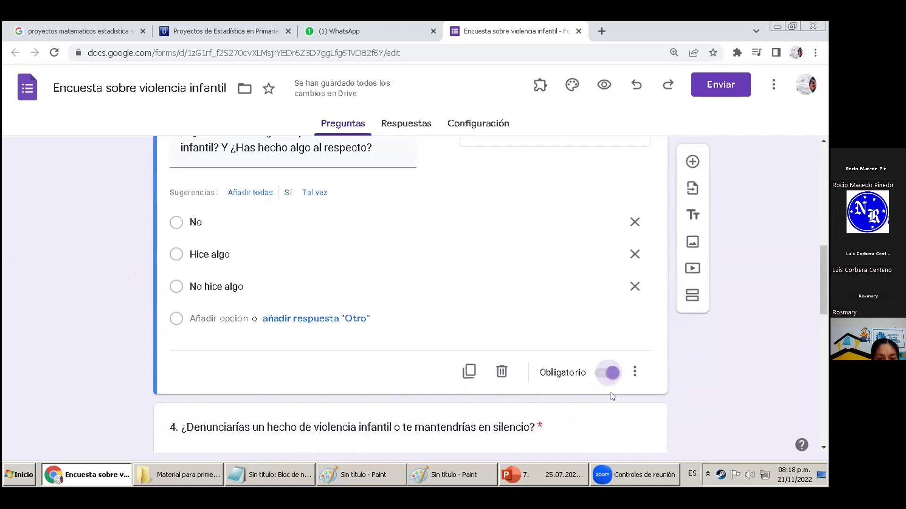
pyautogui.scroll(1, 666, 383)
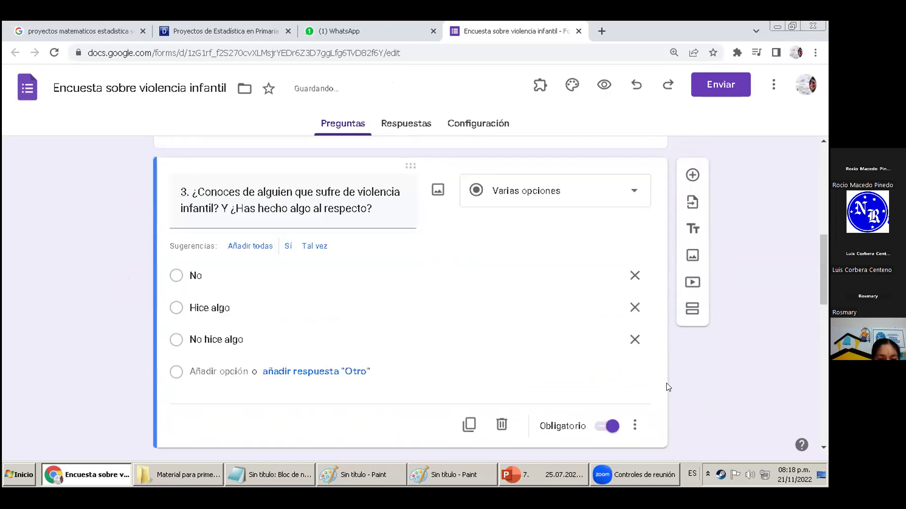
# - Check question 4's mandatory setting and make question 5, about family communication styles, mandatory
pyautogui.scroll(-3, 666, 383)
pyautogui.scroll(-3, 666, 383)
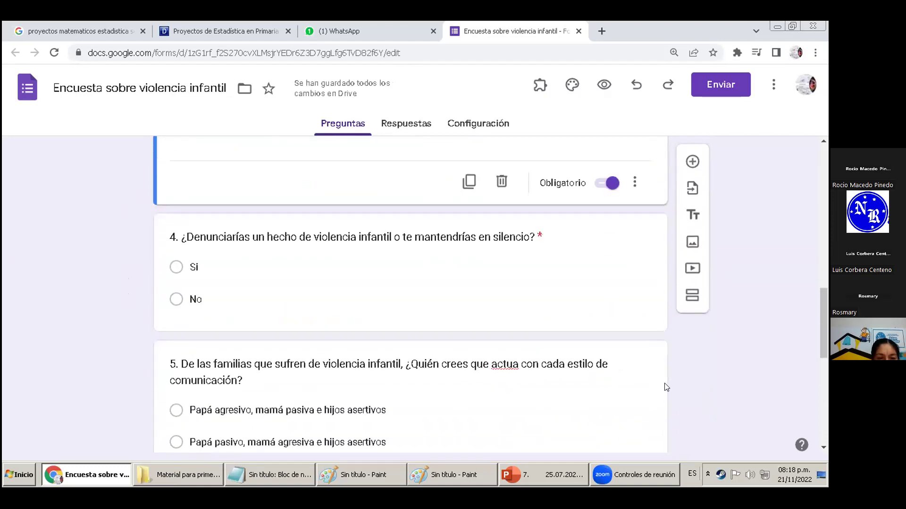
pyautogui.click(426, 324)
pyautogui.scroll(-3, 559, 376)
pyautogui.scroll(-5, 605, 396)
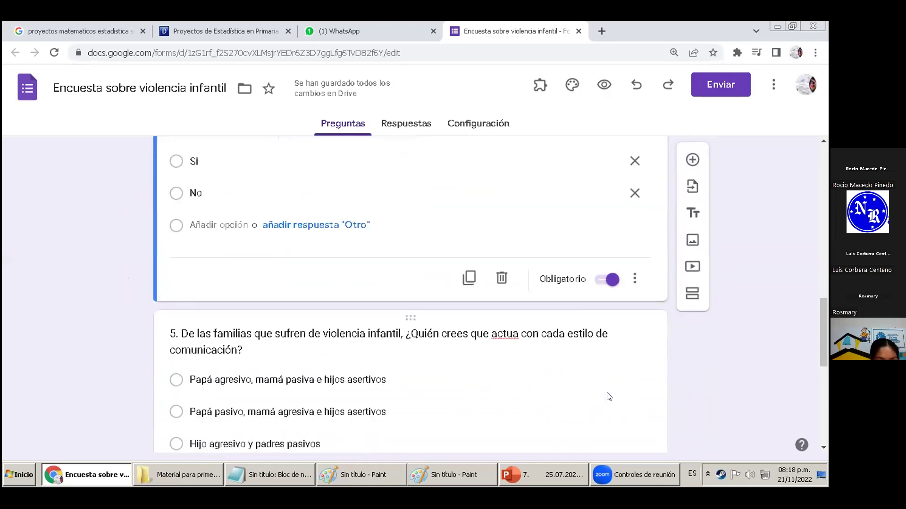
pyautogui.click(449, 347)
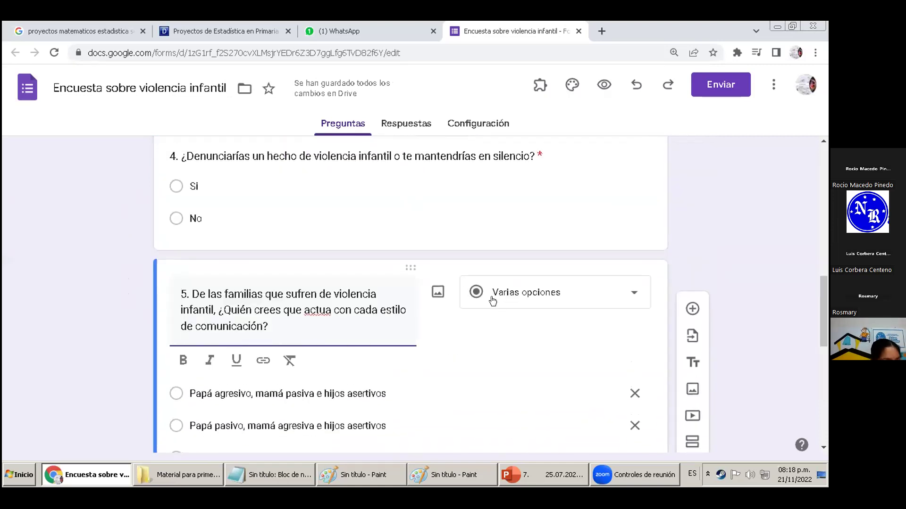
pyautogui.scroll(-4, 464, 325)
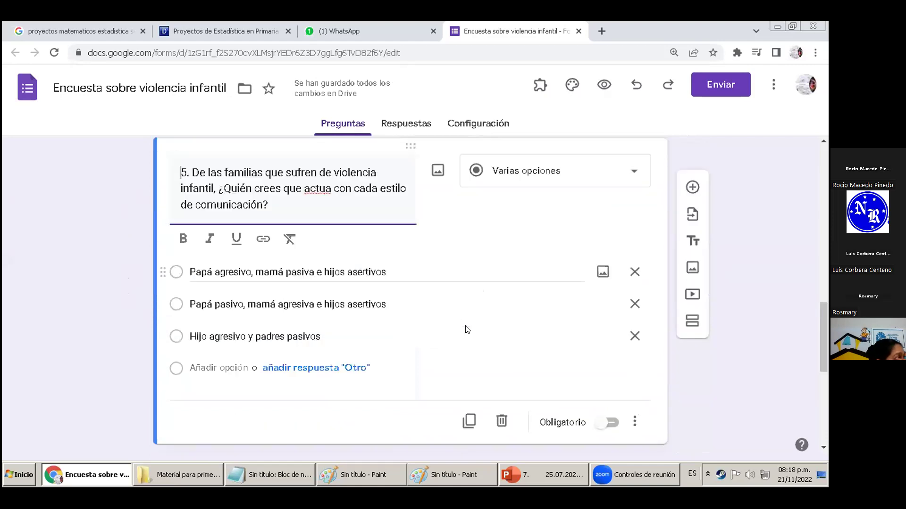
pyautogui.click(604, 422)
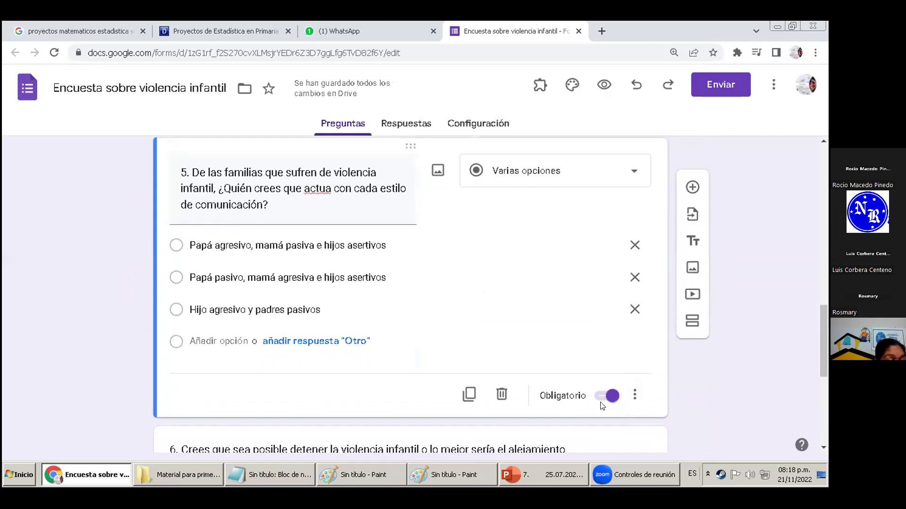
# - Make question 6, about whether child violence can be stopped, mandatory
pyautogui.scroll(-3, 609, 406)
pyautogui.scroll(-2, 607, 405)
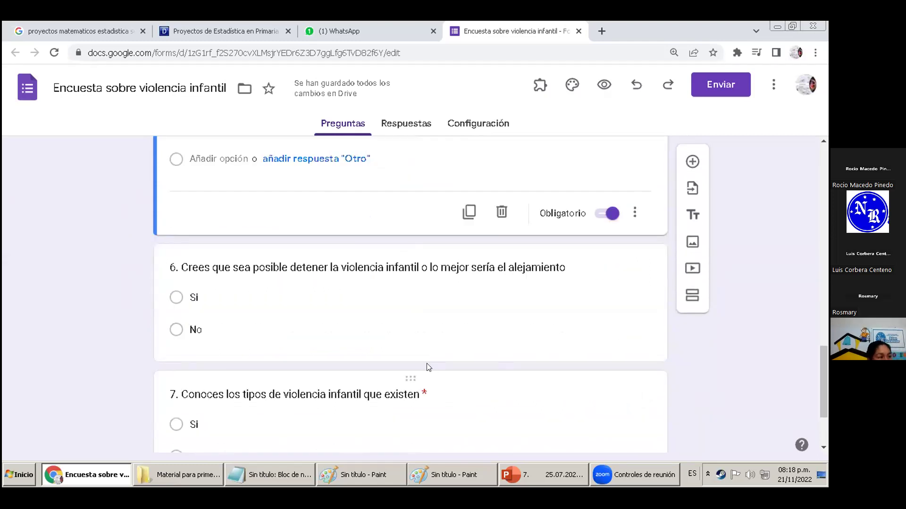
pyautogui.click(426, 369)
pyautogui.click(608, 394)
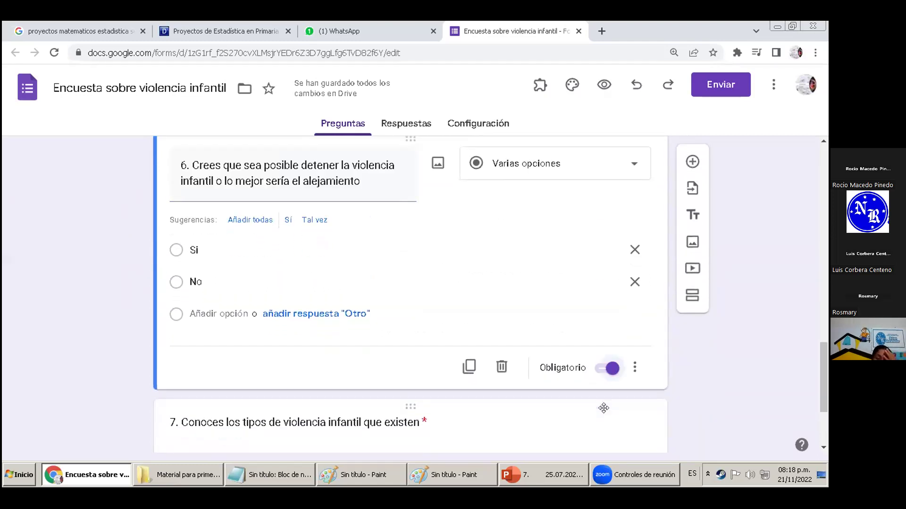
pyautogui.scroll(1, 358, 384)
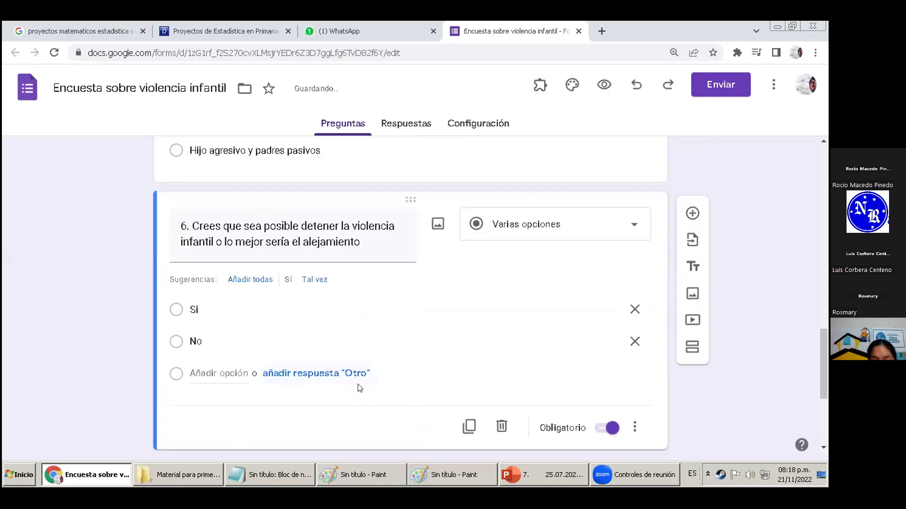
# - Check question 7's mandatory setting and review the whole questionnaire
pyautogui.scroll(-4, 380, 398)
pyautogui.click(385, 401)
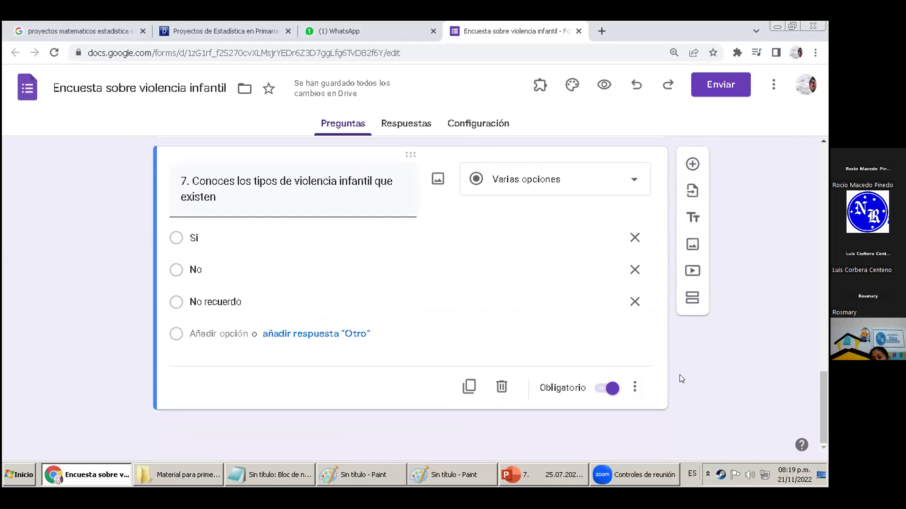
pyautogui.scroll(15, 683, 373)
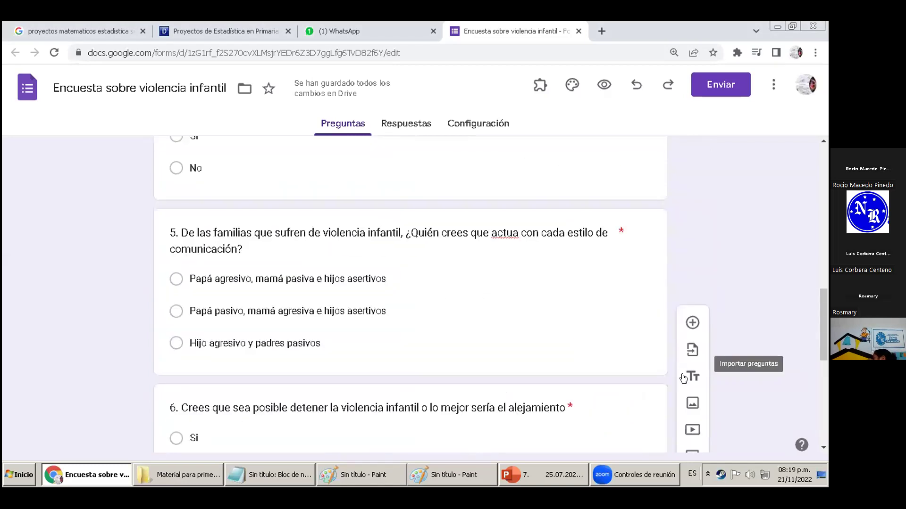
pyautogui.scroll(6, 683, 373)
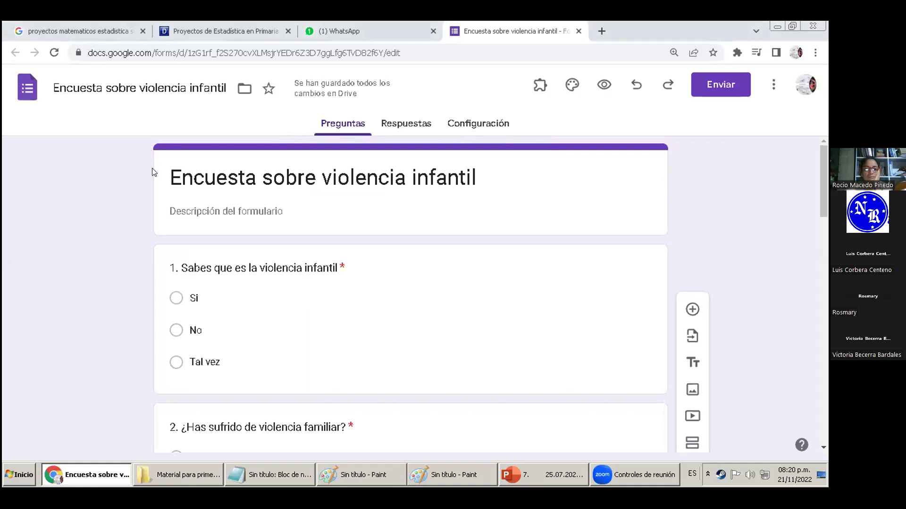
pyautogui.scroll(-20, 151, 176)
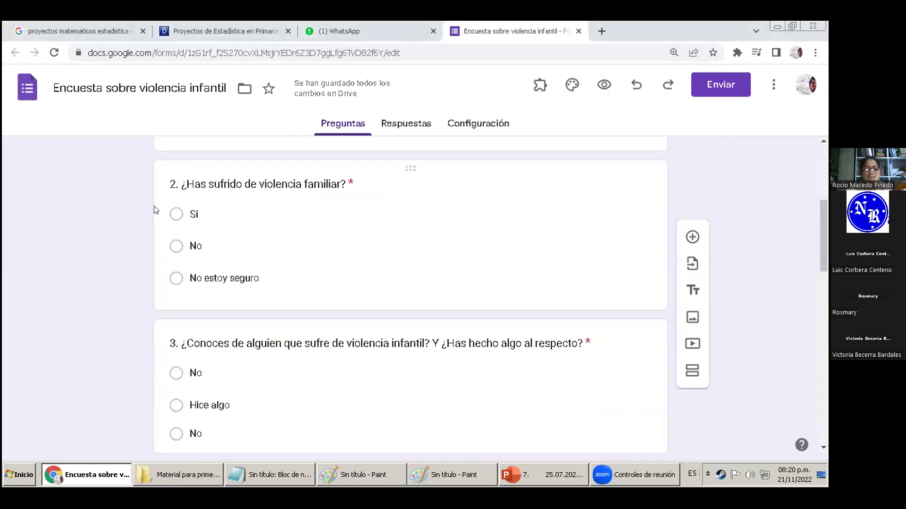
pyautogui.scroll(-1, 154, 206)
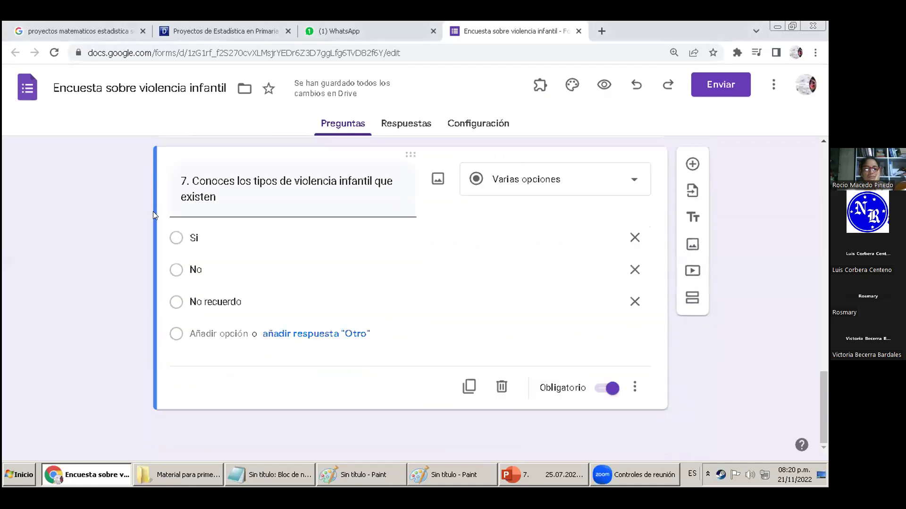
# - Correct the spelling of "actua" to "actúa" in question 5 using the suggested correction
pyautogui.scroll(6, 143, 236)
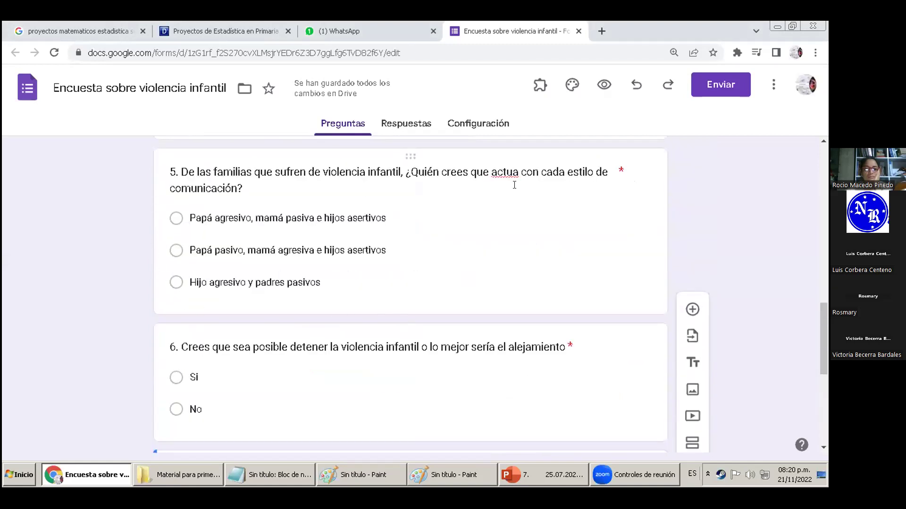
pyautogui.click(281, 208)
pyautogui.click(320, 199)
pyautogui.rightClick(319, 198)
pyautogui.click(346, 206)
pyautogui.click(395, 424)
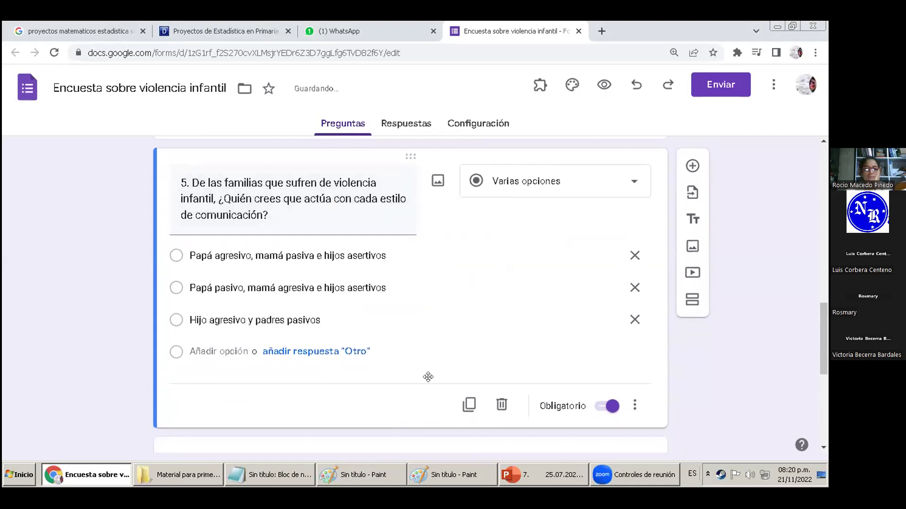
# - Review the survey questions once more and check the current date and time
pyautogui.scroll(3, 430, 377)
pyautogui.scroll(10, 430, 335)
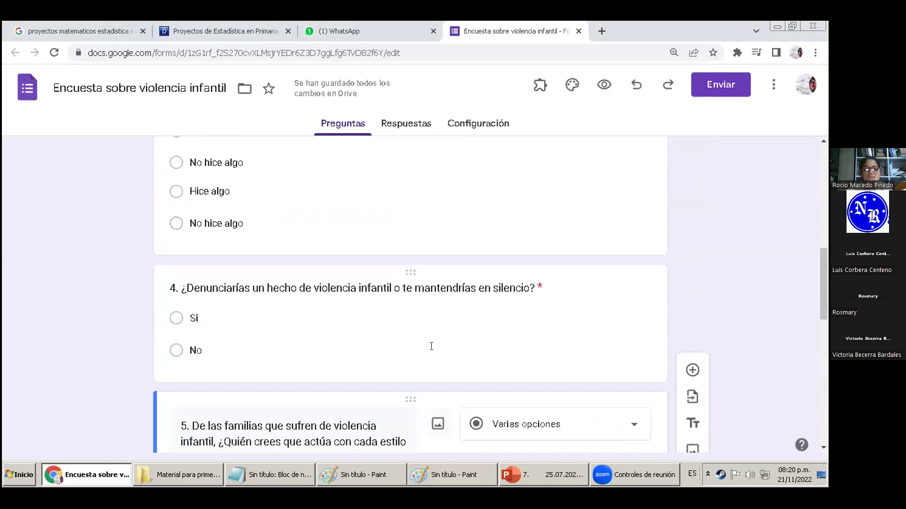
pyautogui.scroll(2, 430, 360)
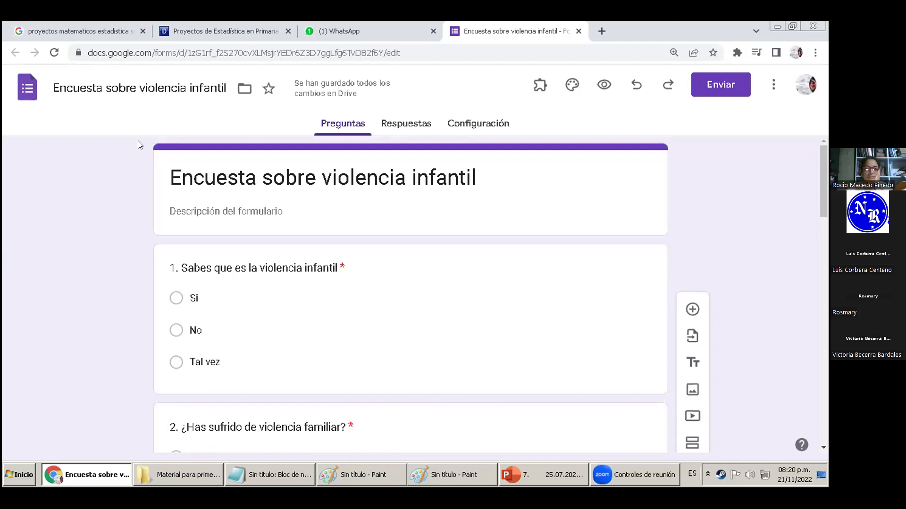
pyautogui.scroll(-6, 129, 182)
pyautogui.scroll(-7, 129, 182)
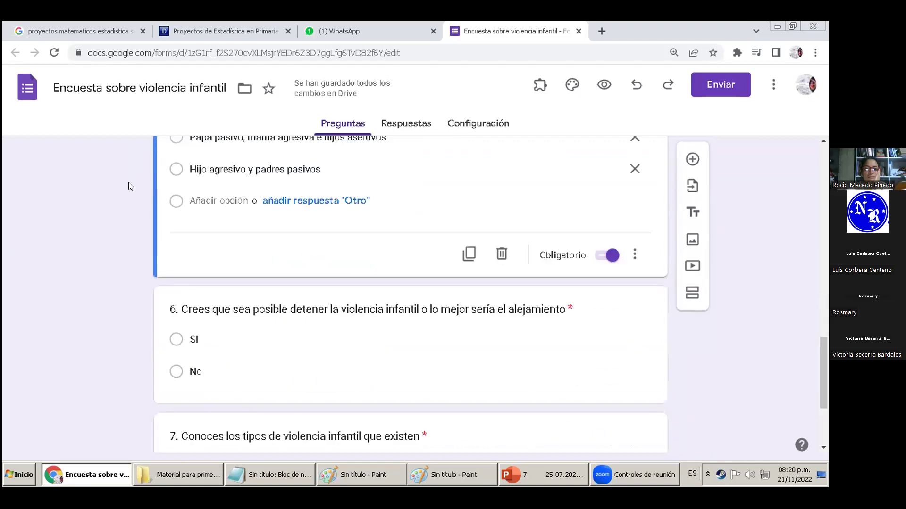
pyautogui.scroll(8, 129, 182)
pyautogui.scroll(10, 128, 182)
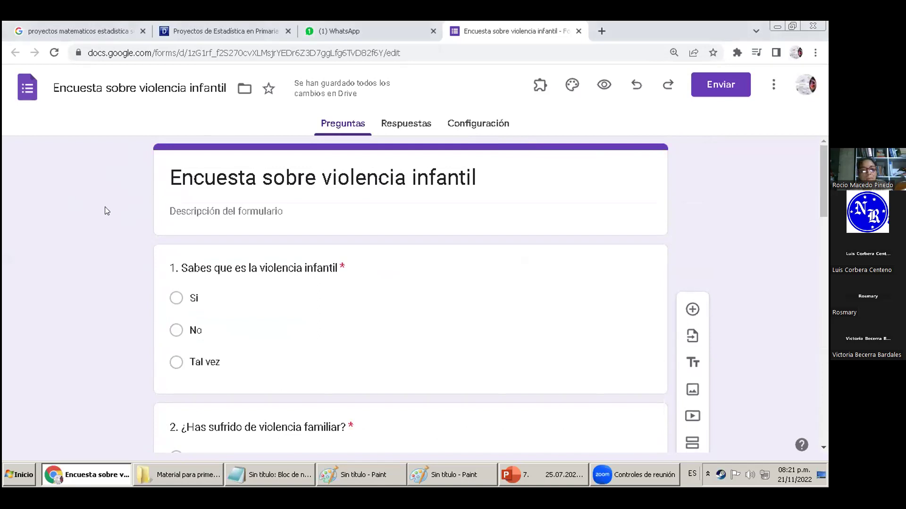
pyautogui.click(772, 471)
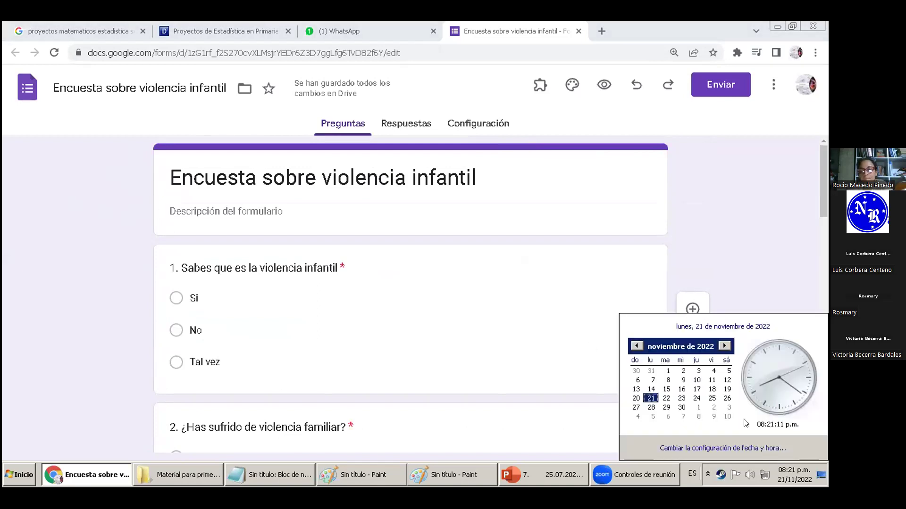
pyautogui.click(716, 254)
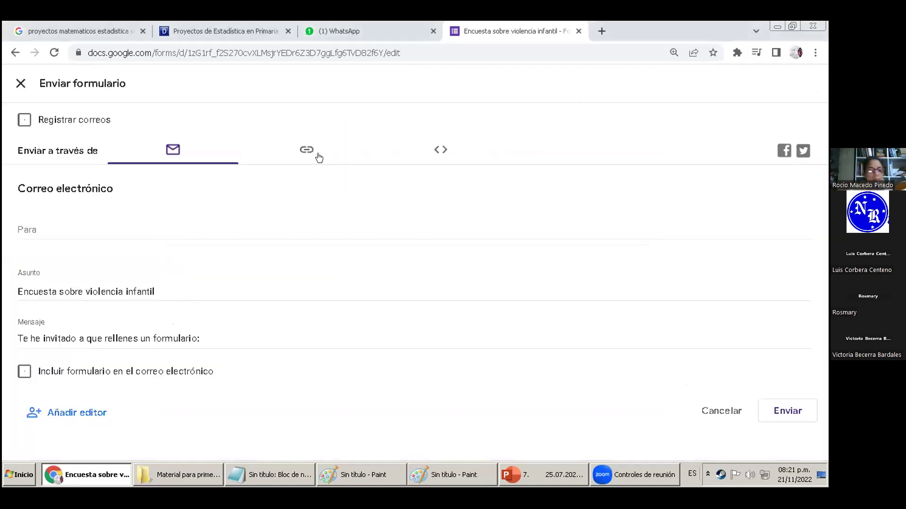
# - Get the survey's shareable link in shortened form, copy it, and close the sending options
pyautogui.click(307, 150)
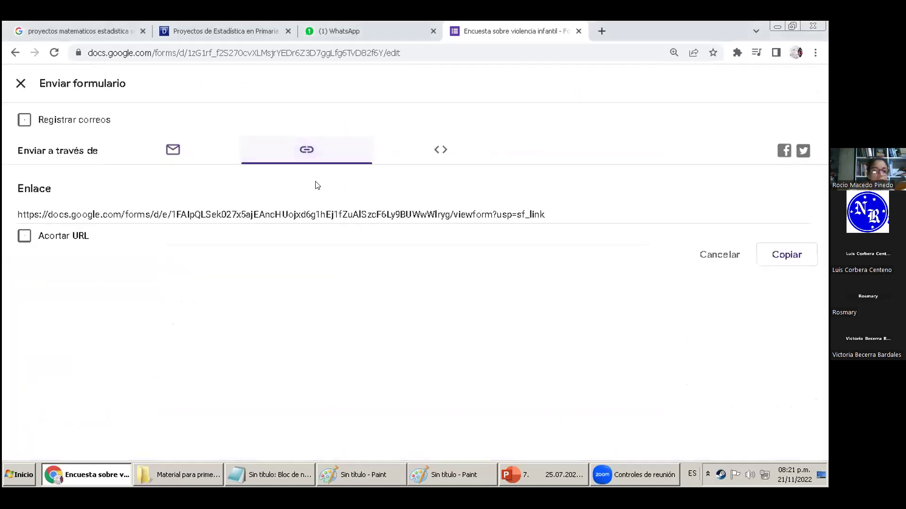
pyautogui.click(46, 237)
pyautogui.click(786, 255)
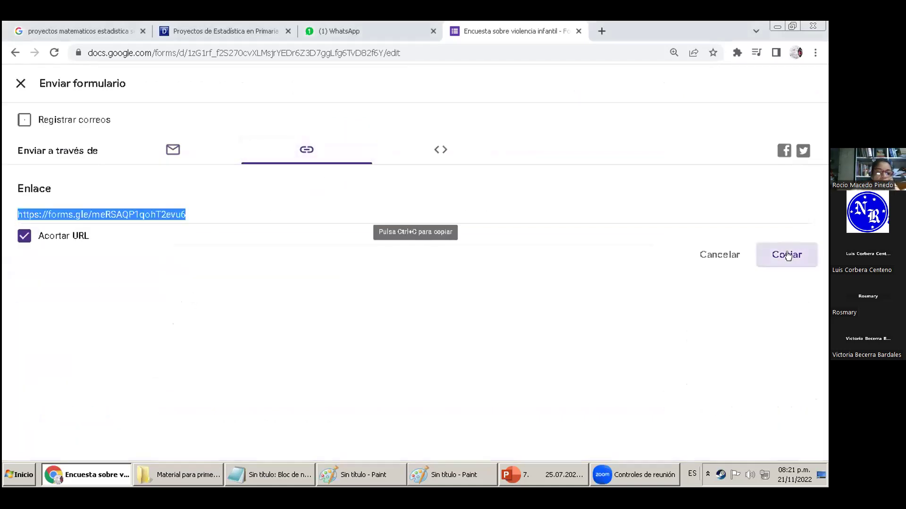
pyautogui.click(20, 85)
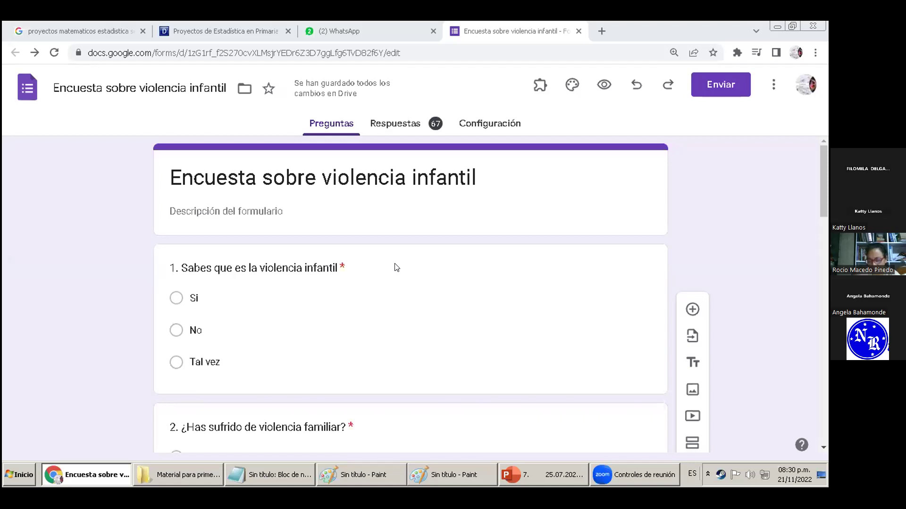
# - Review the opening survey questions and examine the wording of question 5 about communication styles in families
pyautogui.scroll(-3, 750, 269)
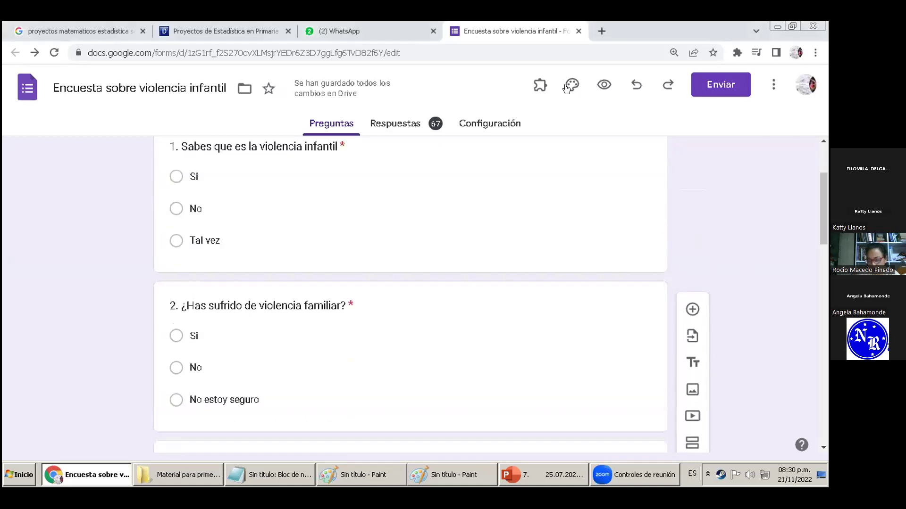
pyautogui.scroll(1, 759, 283)
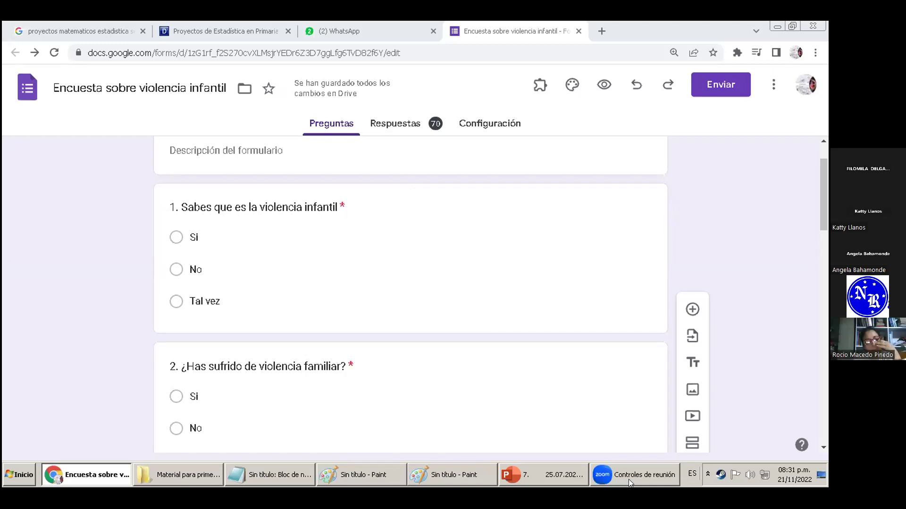
pyautogui.moveTo(628, 479)
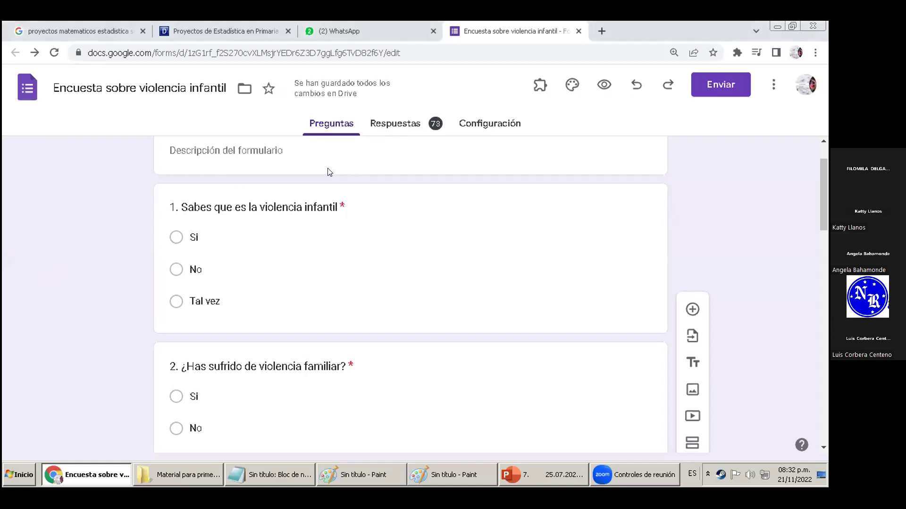
pyautogui.scroll(-12, 85, 248)
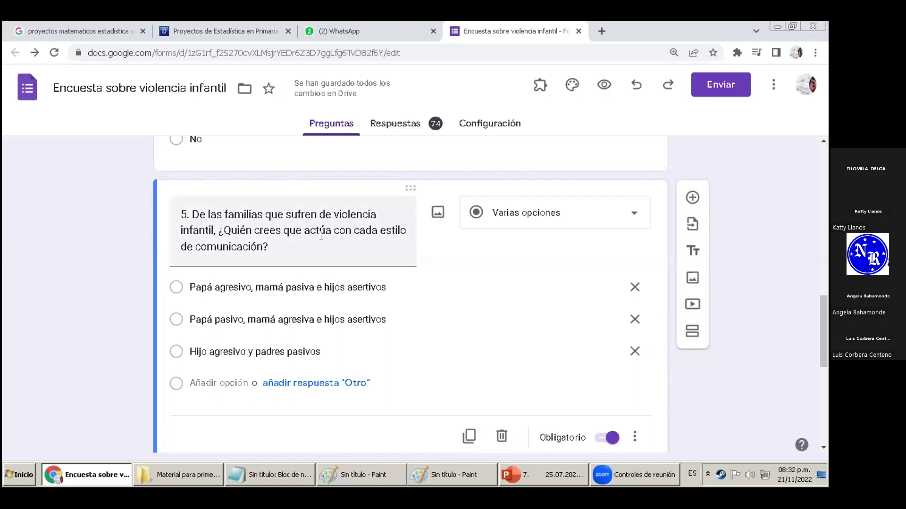
pyautogui.click(299, 254)
pyautogui.click(206, 212)
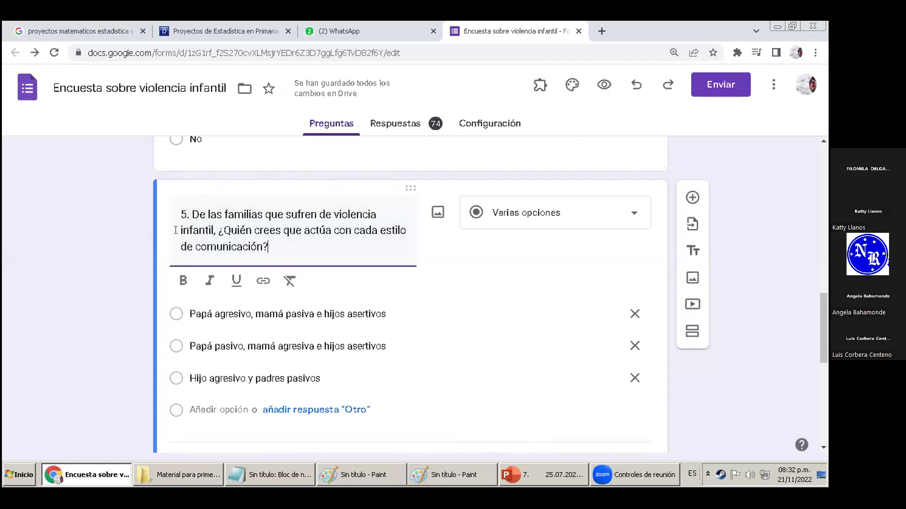
pyautogui.click(294, 240)
pyautogui.click(105, 247)
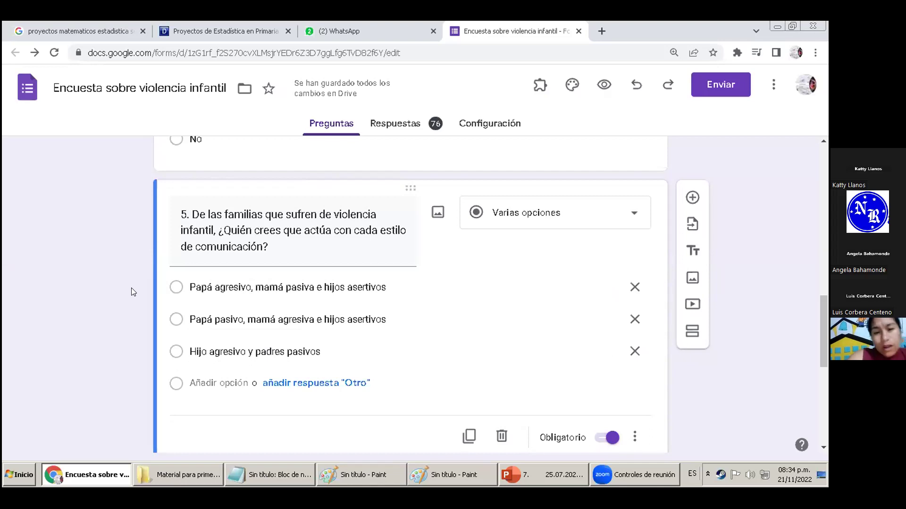
# - Review the questionnaire from its title through question 7, checking each question's wording and answer options
pyautogui.scroll(1, 131, 287)
pyautogui.scroll(-1, 131, 288)
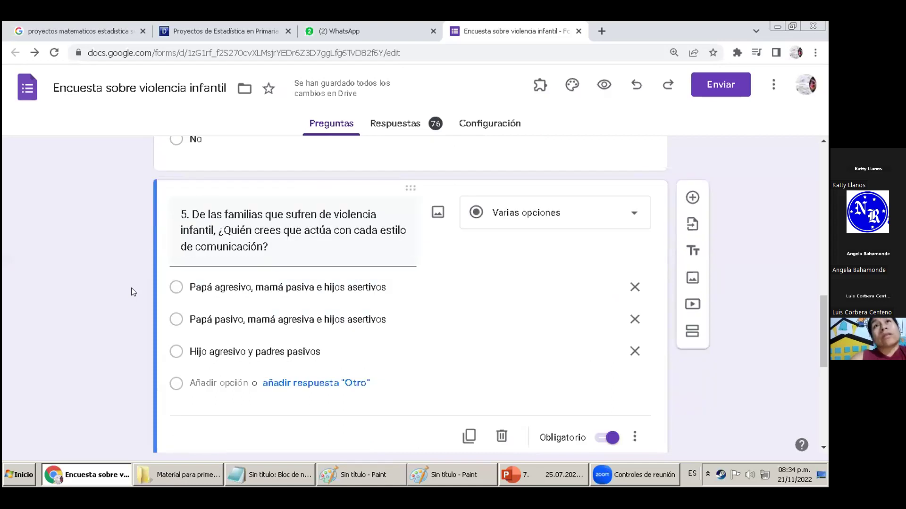
pyautogui.scroll(10, 131, 288)
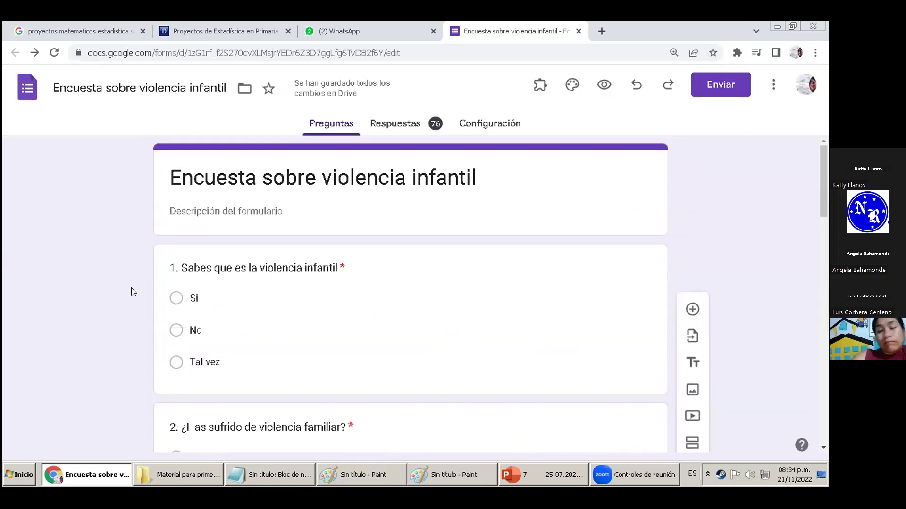
pyautogui.scroll(-1, 131, 288)
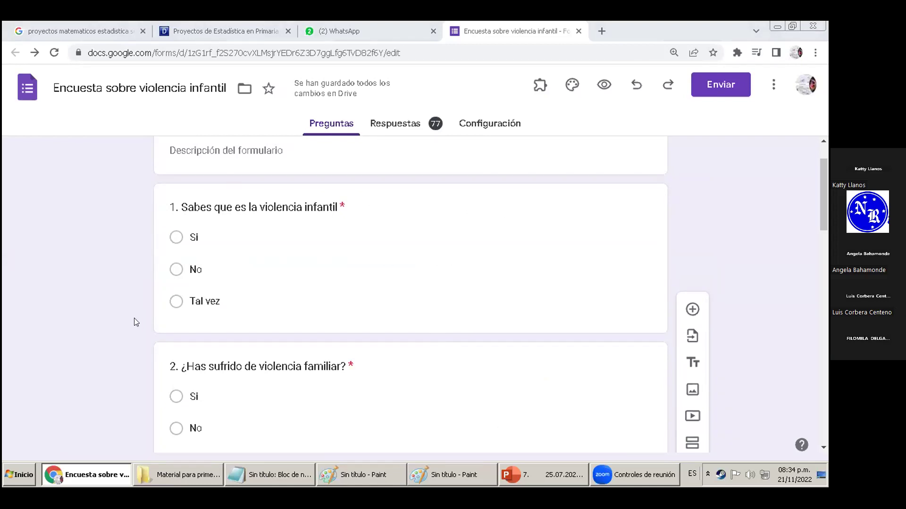
pyautogui.scroll(-15, 134, 318)
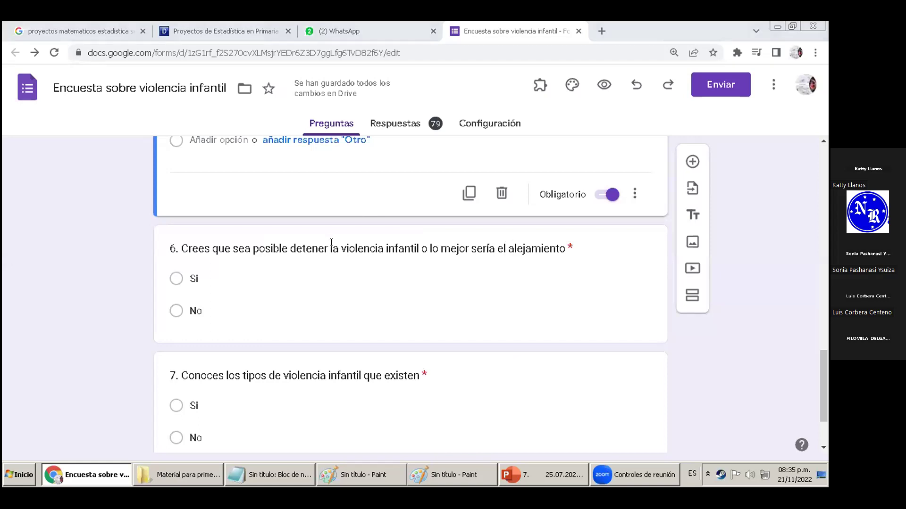
pyautogui.click(160, 234)
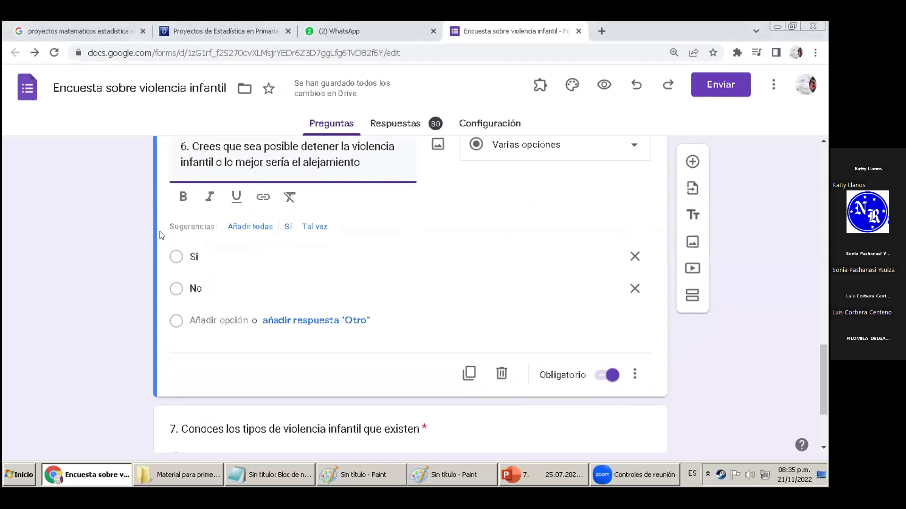
pyautogui.scroll(10, 134, 260)
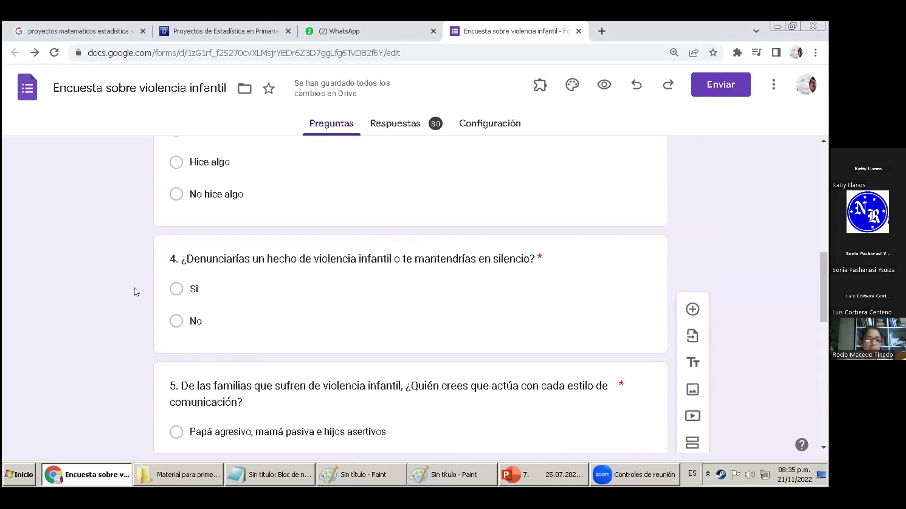
pyautogui.scroll(1, 138, 280)
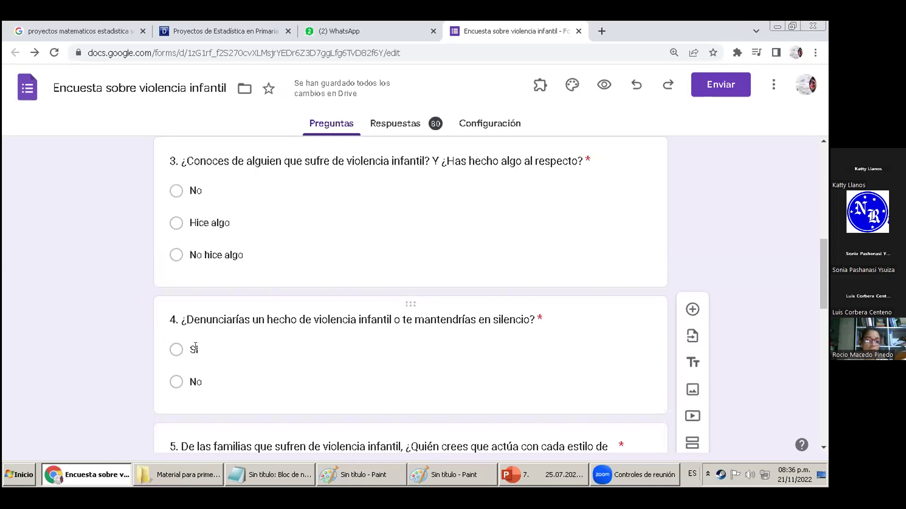
pyautogui.scroll(8, 176, 350)
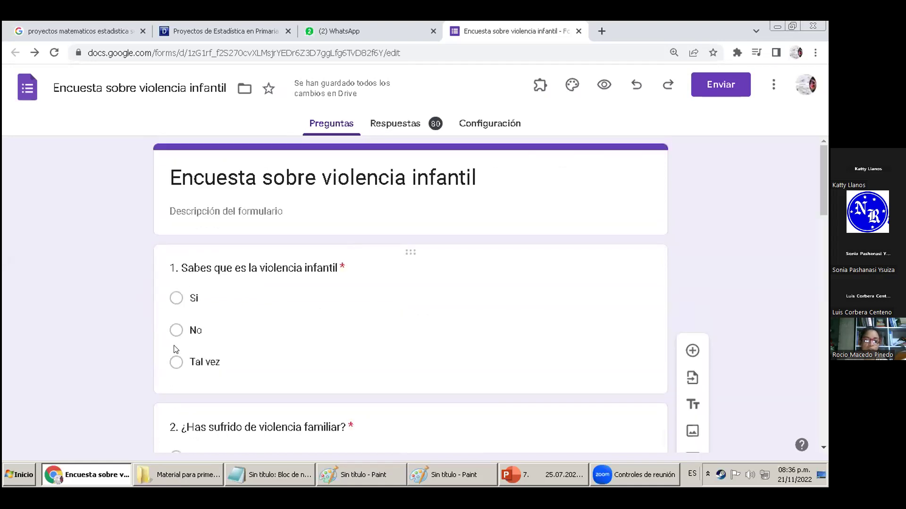
pyautogui.scroll(-8, 175, 350)
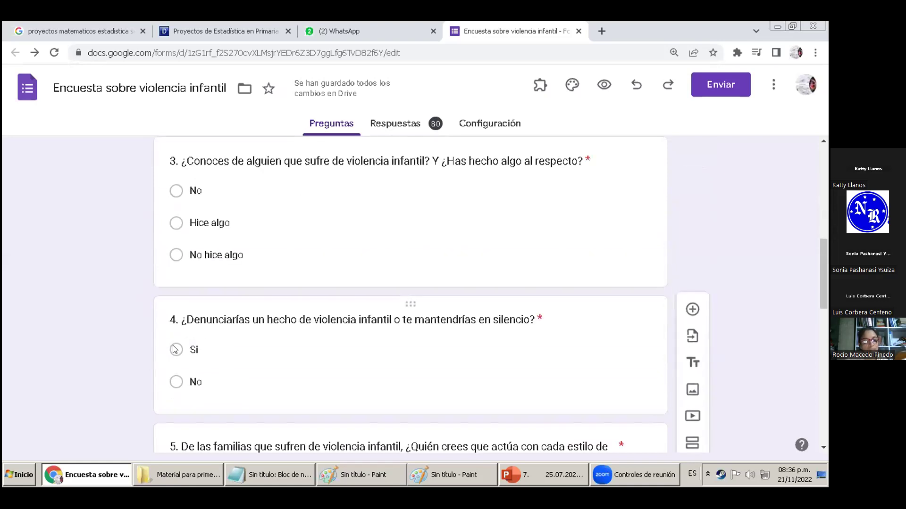
# - Try removing "o te mantendrías en silencio" from question 4, and put the phrase back
pyautogui.click(391, 314)
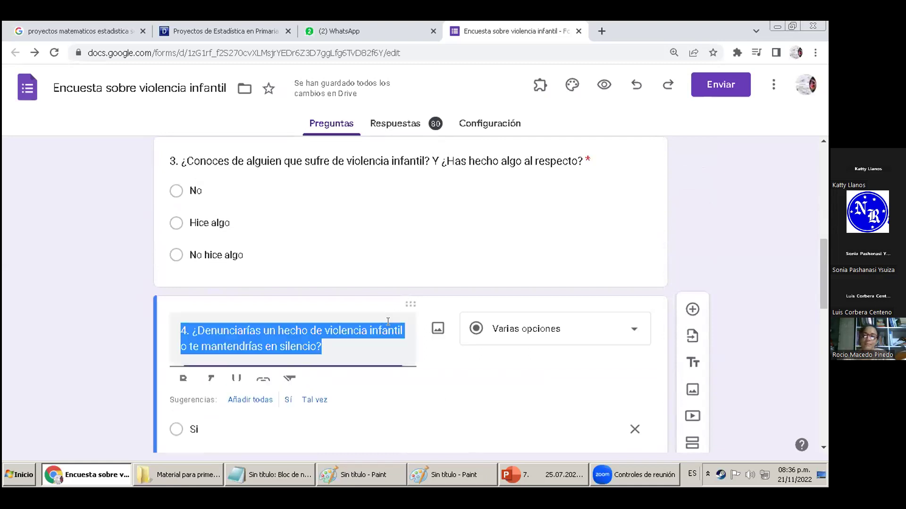
pyautogui.click(343, 347)
pyautogui.scroll(-1, 342, 347)
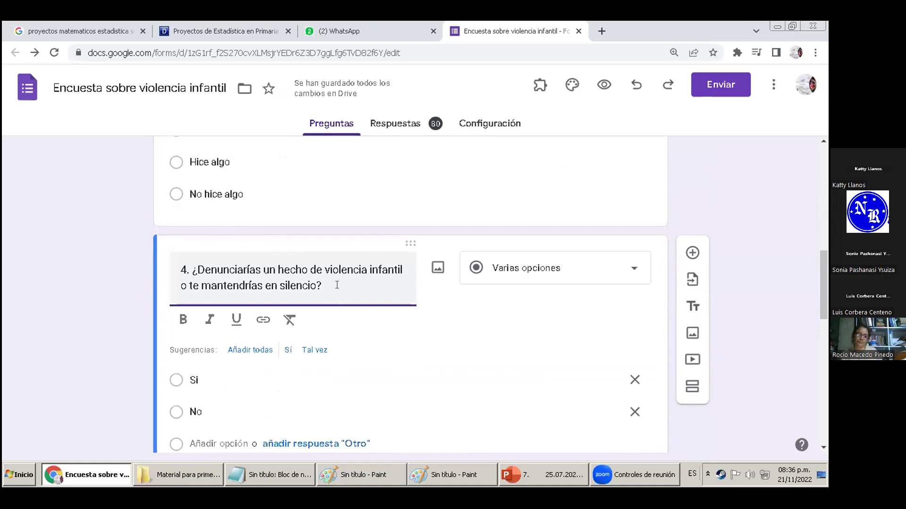
pyautogui.moveTo(323, 286); pyautogui.dragTo(202, 285)
pyautogui.moveTo(316, 286); pyautogui.dragTo(180, 286)
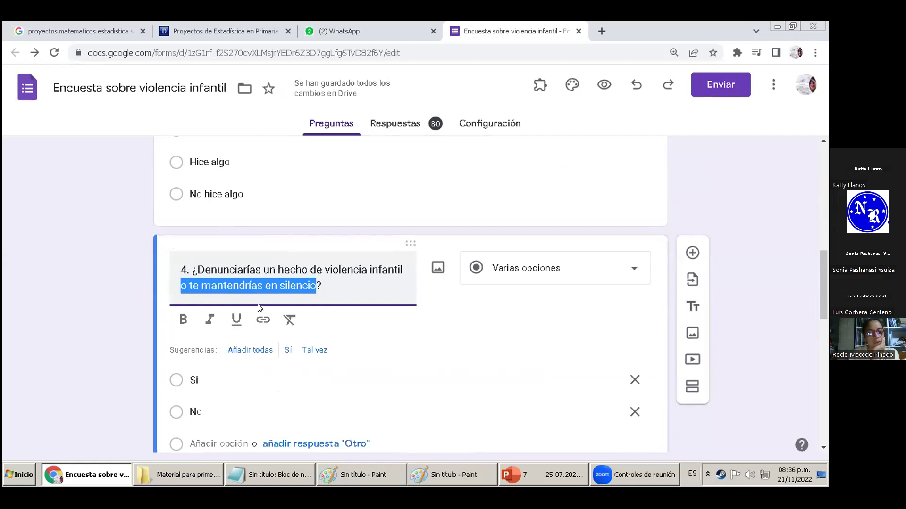
pyautogui.hotkey('ctrl', 'x')
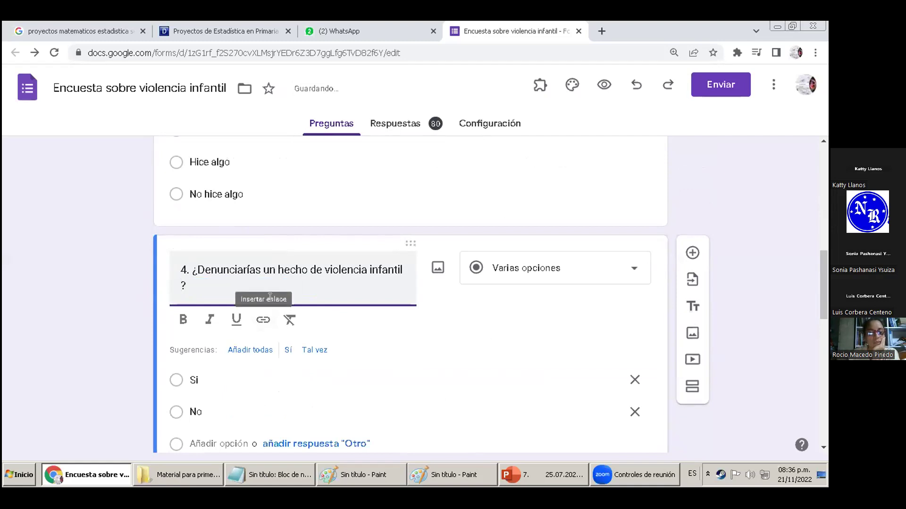
pyautogui.hotkey('ctrl', 'v')
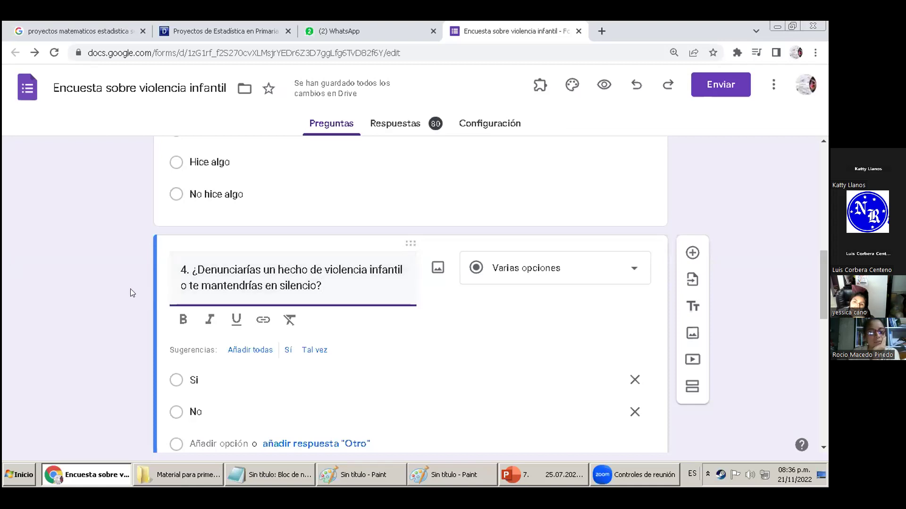
# - Compare the either-or wording of question 4 about reporting violence with question 6 about stopping it
pyautogui.scroll(-12, 130, 289)
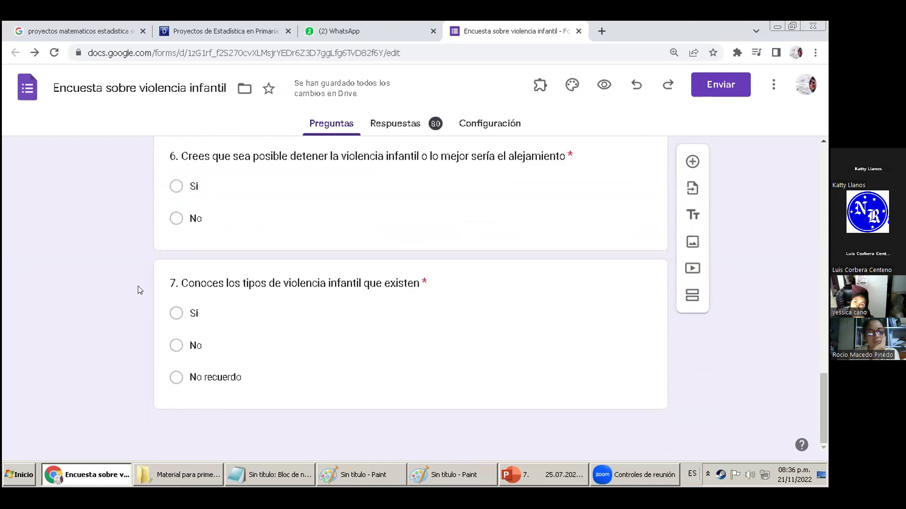
pyautogui.scroll(1, 139, 286)
pyautogui.scroll(4, 138, 286)
pyautogui.scroll(-1, 138, 286)
pyautogui.scroll(8, 137, 286)
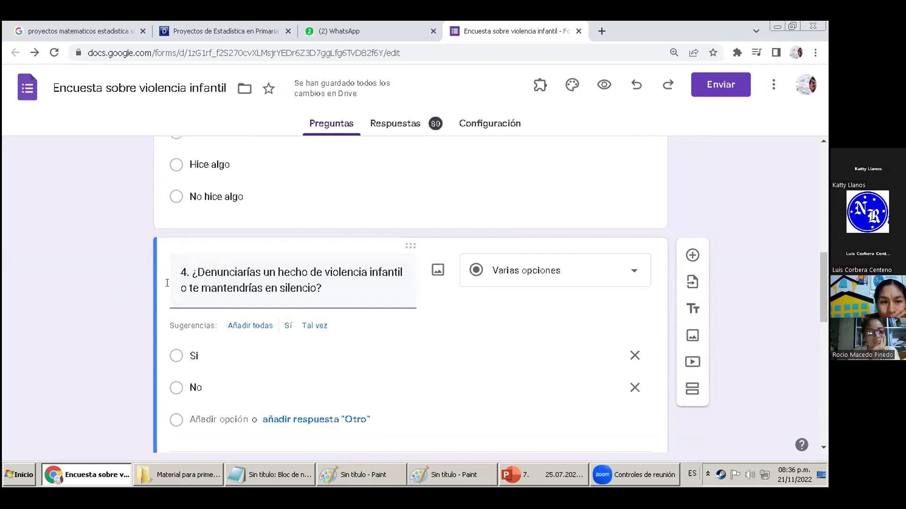
pyautogui.click(313, 288)
pyautogui.click(222, 288)
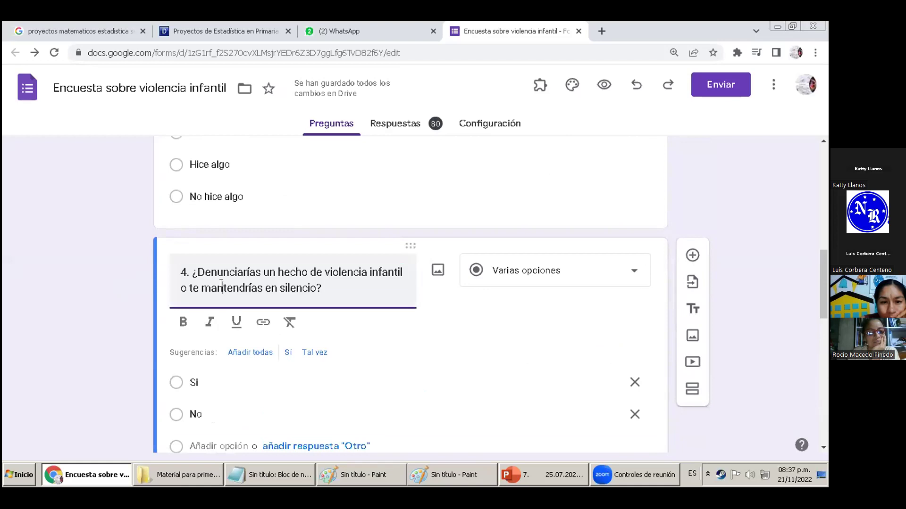
pyautogui.moveTo(187, 285); pyautogui.dragTo(315, 288)
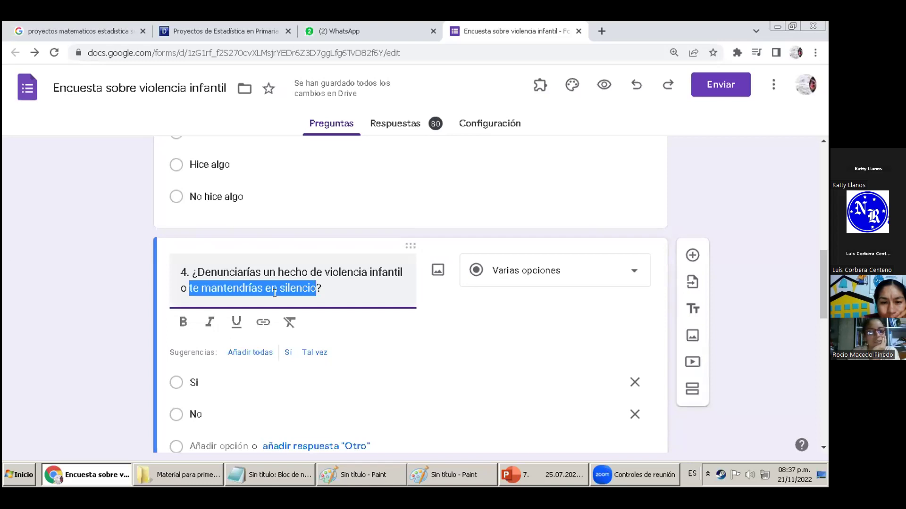
pyautogui.scroll(-10, 273, 292)
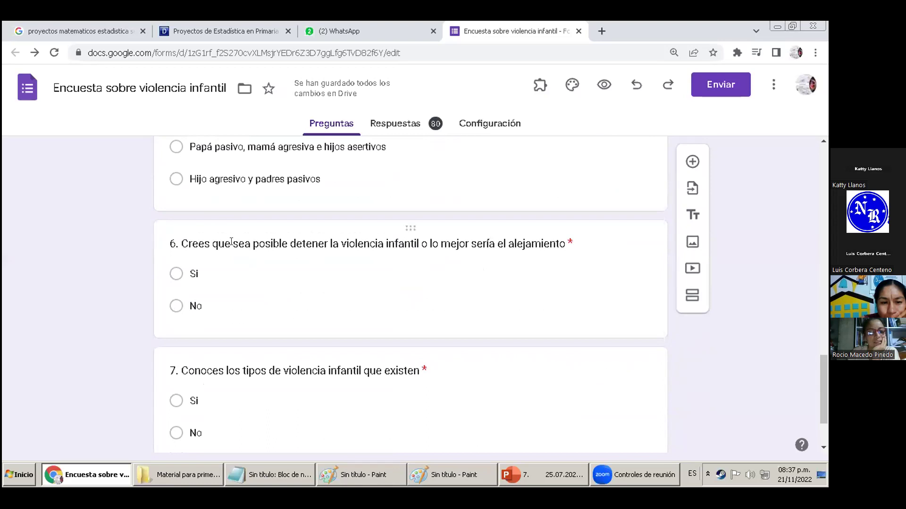
pyautogui.click(231, 242)
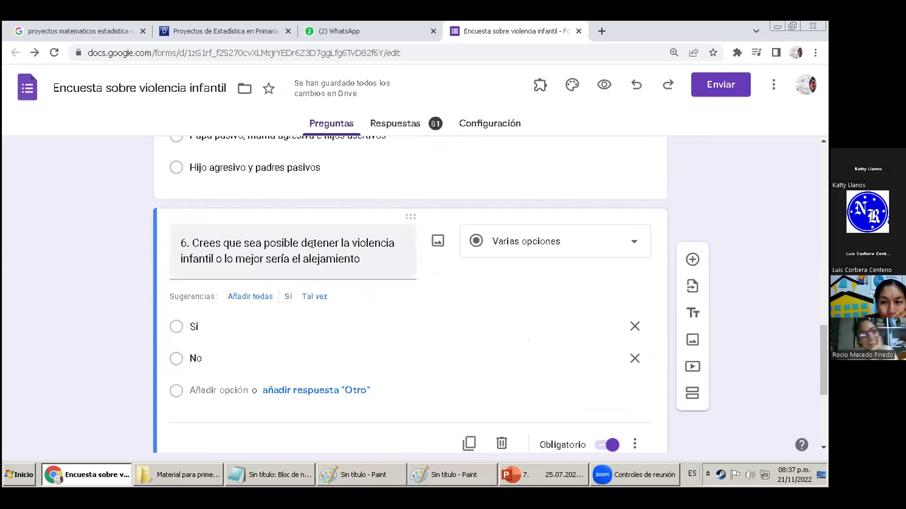
pyautogui.scroll(6, 312, 244)
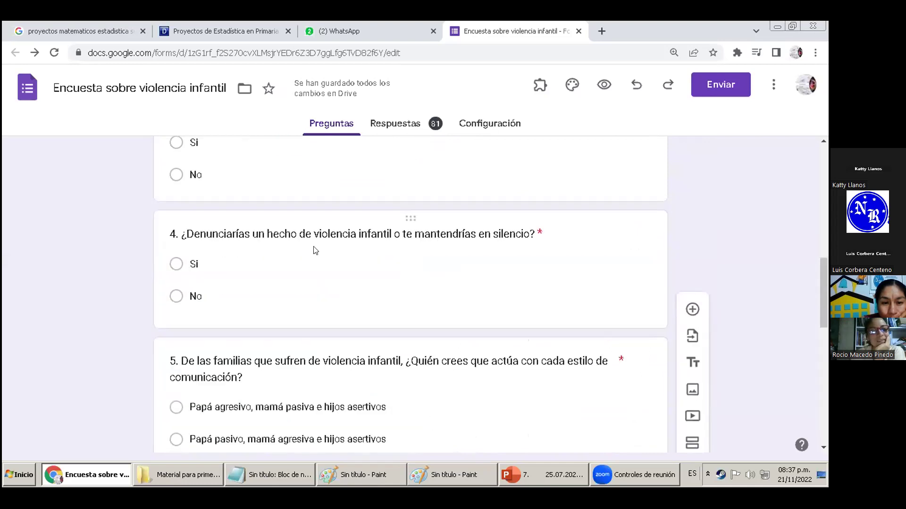
# - Examine the two alternatives in question 4, reporting an act of child violence or keeping silent
pyautogui.click(394, 234)
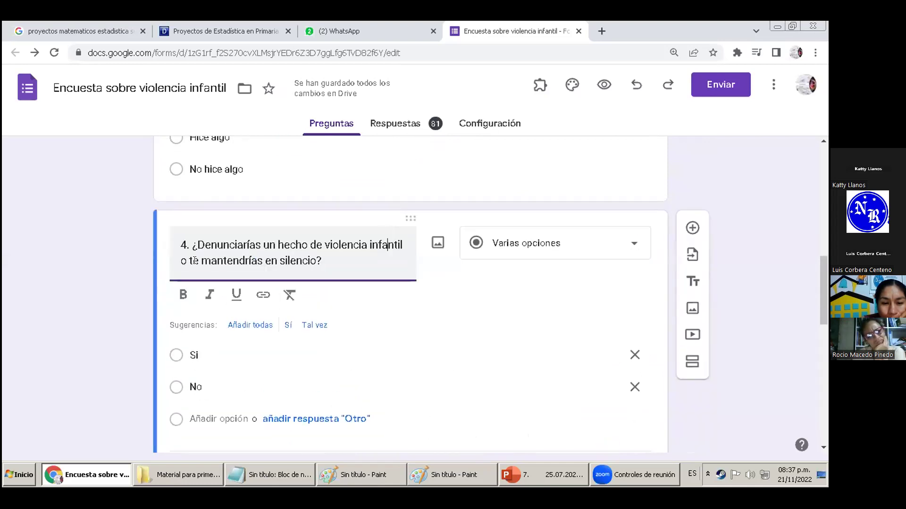
pyautogui.moveTo(181, 261); pyautogui.dragTo(322, 261)
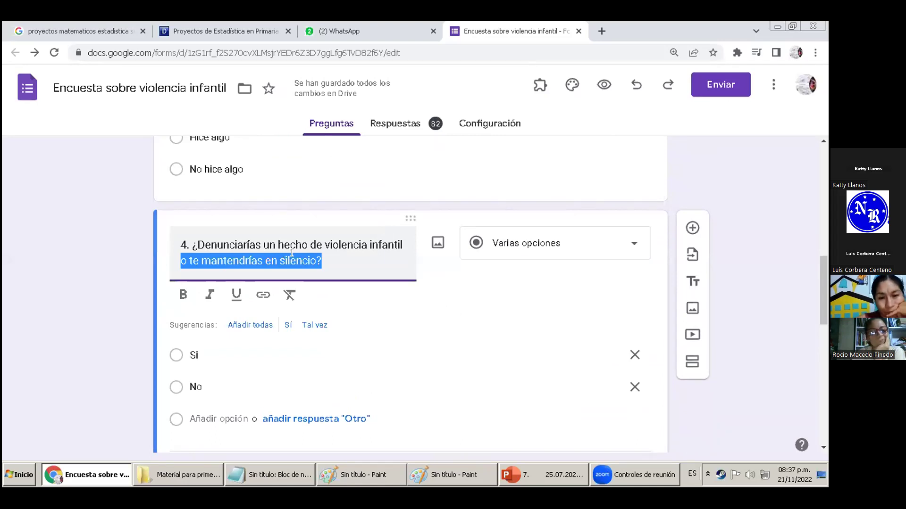
pyautogui.moveTo(197, 245); pyautogui.dragTo(400, 241)
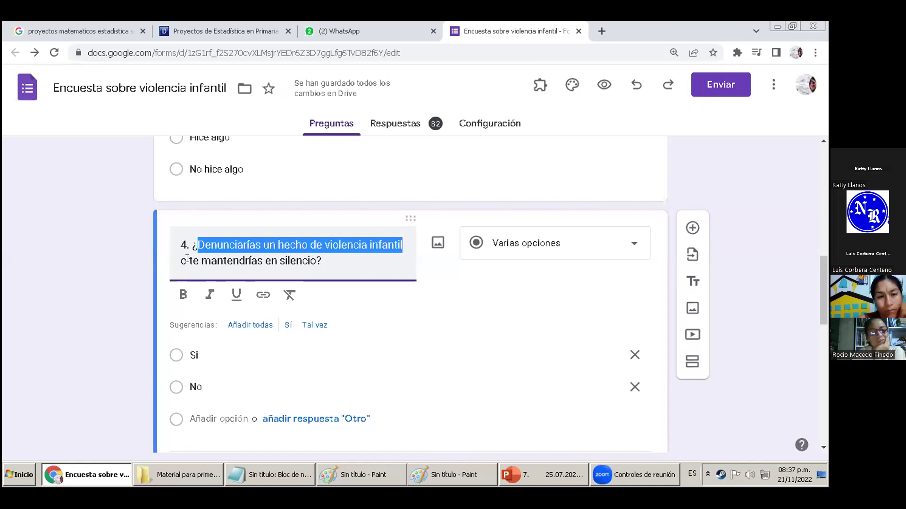
pyautogui.moveTo(189, 260); pyautogui.dragTo(304, 259)
pyautogui.moveTo(201, 244); pyautogui.dragTo(305, 241)
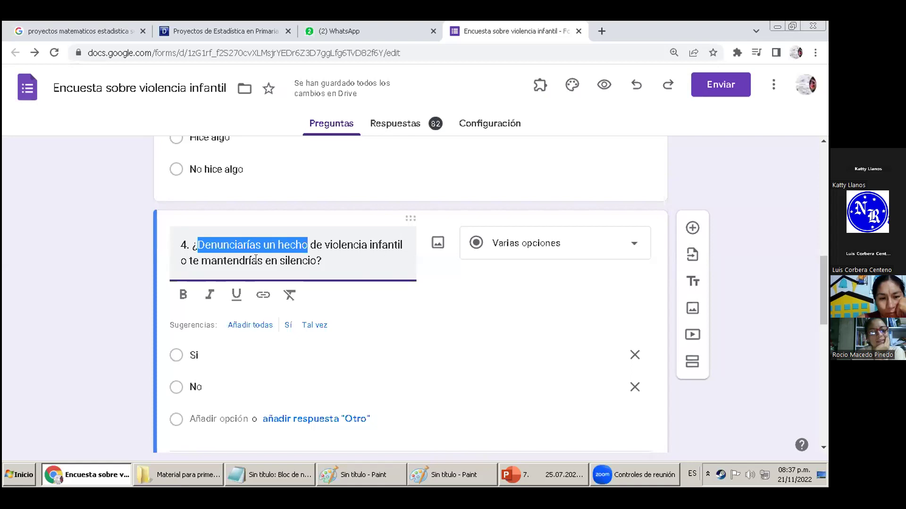
pyautogui.moveTo(190, 261); pyautogui.dragTo(233, 261)
pyautogui.moveTo(293, 254); pyautogui.dragTo(322, 261)
pyautogui.click(106, 263)
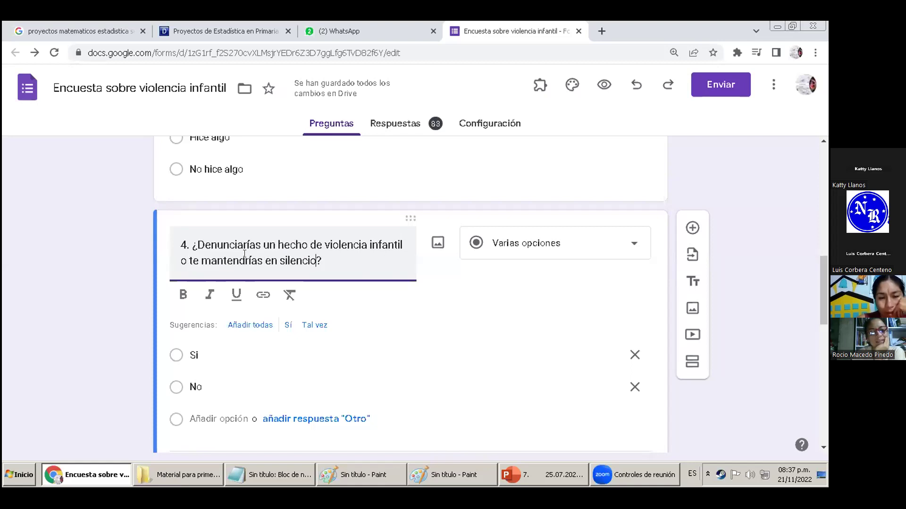
# - Check the wording of questions 4, 6 and 7, and open the text of question 6 for editing
pyautogui.scroll(-1, 112, 302)
pyautogui.scroll(-8, 112, 302)
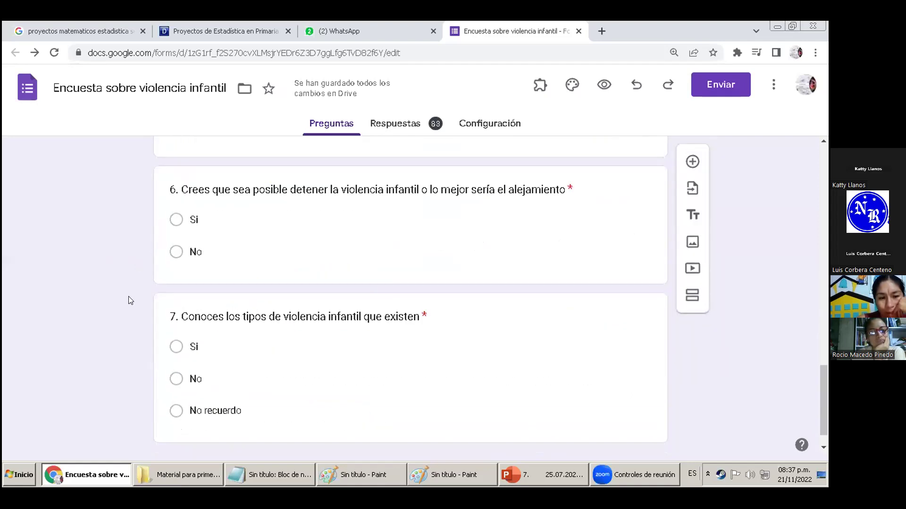
pyautogui.scroll(1, 188, 340)
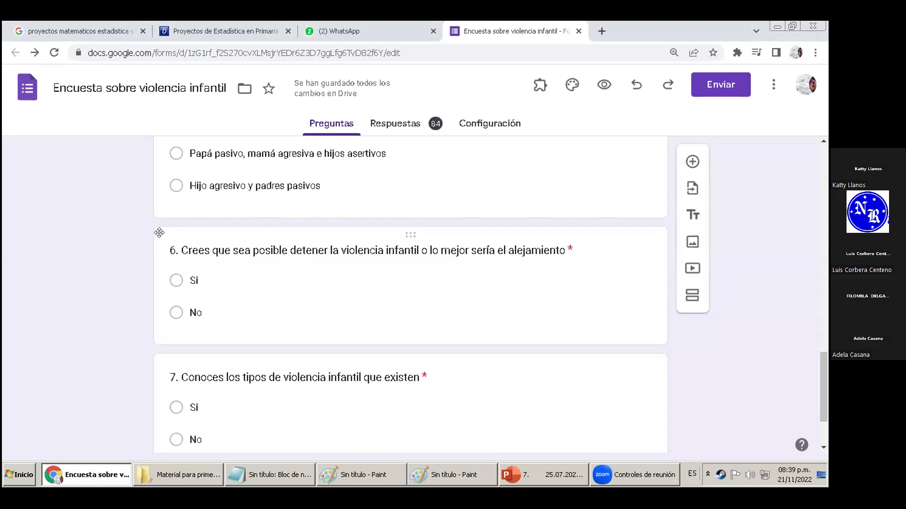
pyautogui.scroll(9, 165, 295)
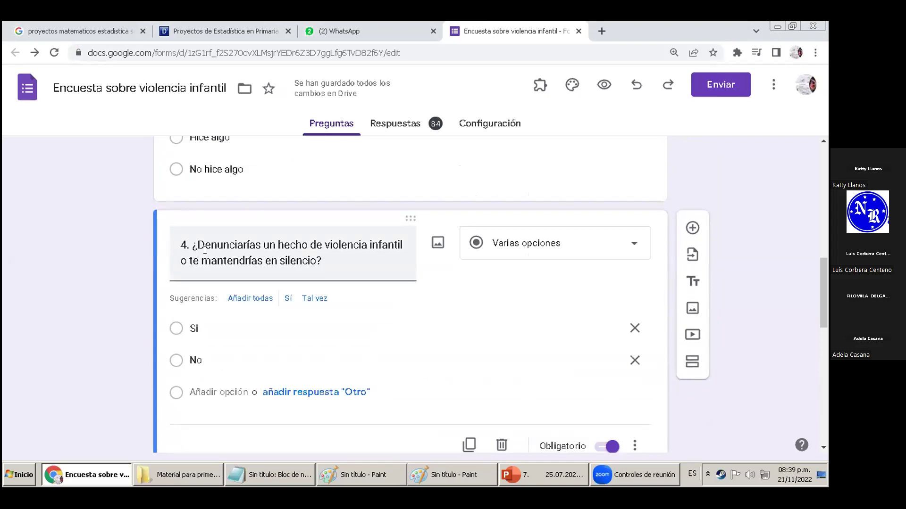
pyautogui.scroll(-8, 201, 273)
pyautogui.click(201, 302)
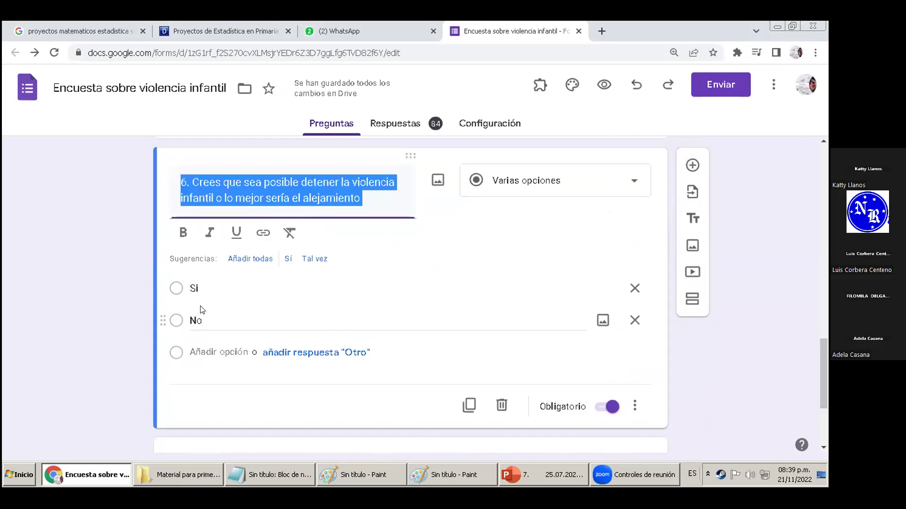
pyautogui.click(213, 197)
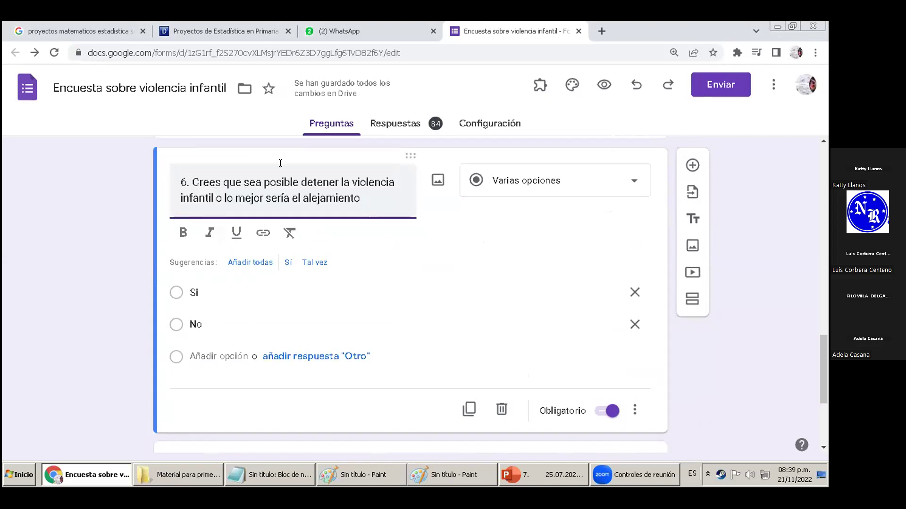
# - Compare question 6, about stopping child violence or moving away, with question 4, about reporting it or staying silent
pyautogui.scroll(10, 239, 252)
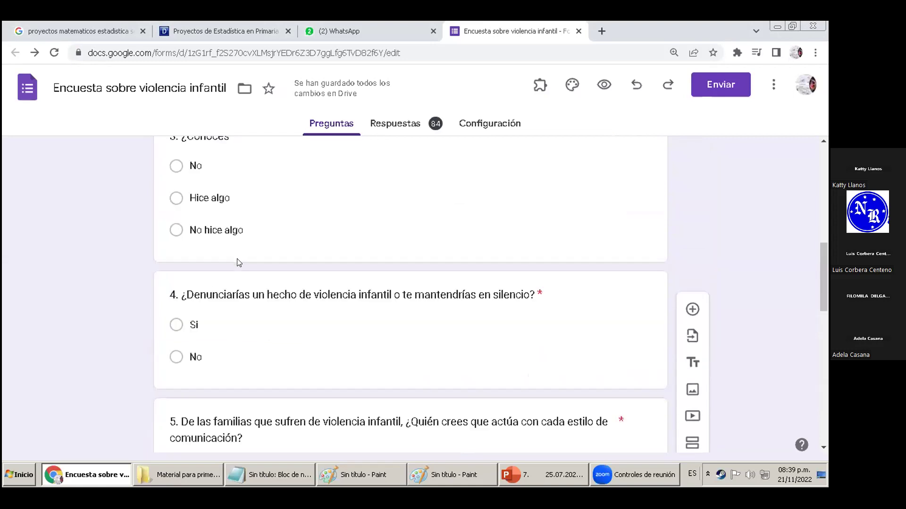
pyautogui.scroll(-8, 239, 264)
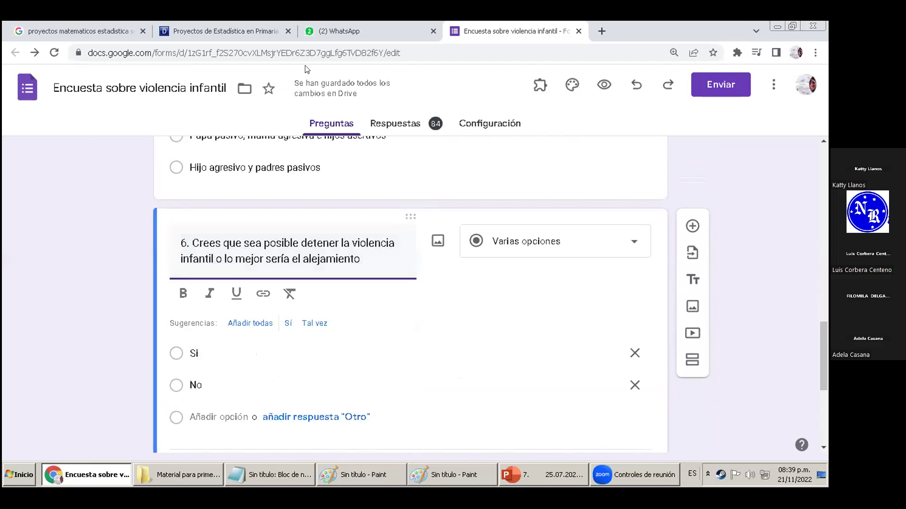
pyautogui.click(368, 196)
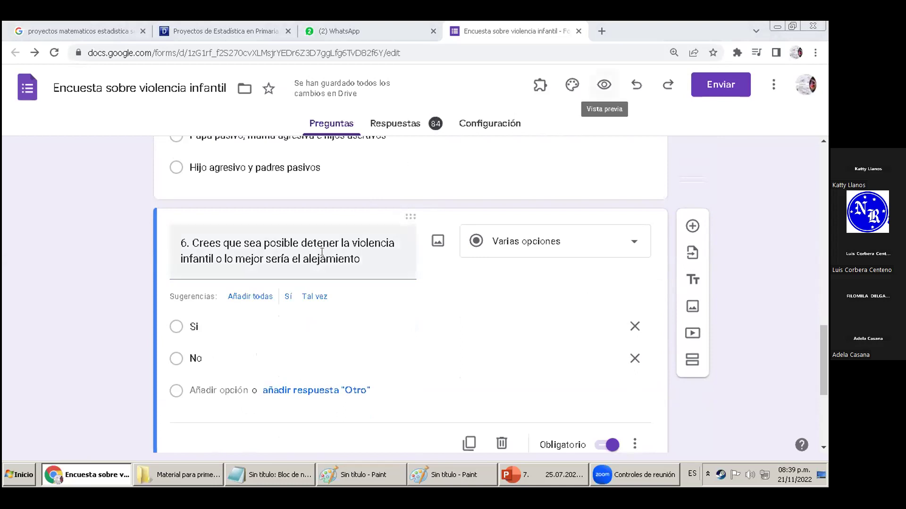
pyautogui.click(303, 258)
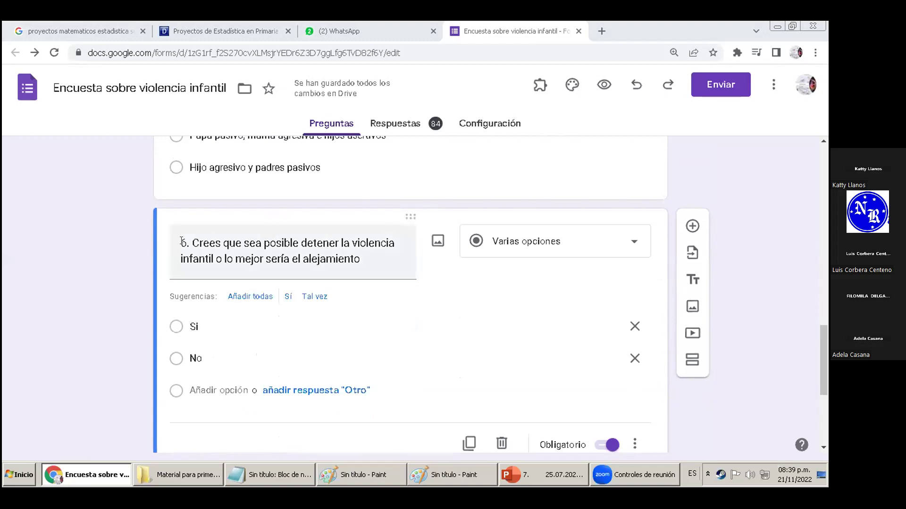
pyautogui.scroll(10, 126, 265)
pyautogui.scroll(-2, 123, 276)
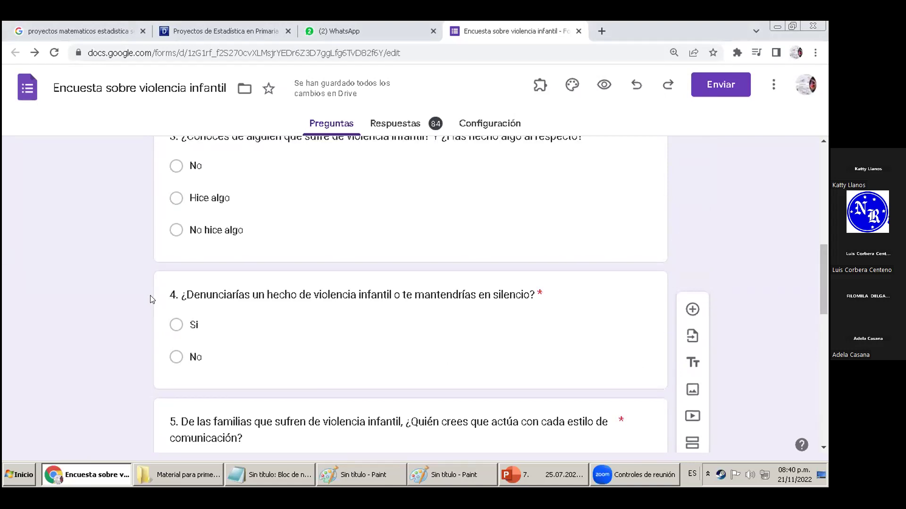
# - Examine the alternative "lo mejor sería el alejamiento" in question 6, and check question 7 with its answer options
pyautogui.scroll(-6, 149, 295)
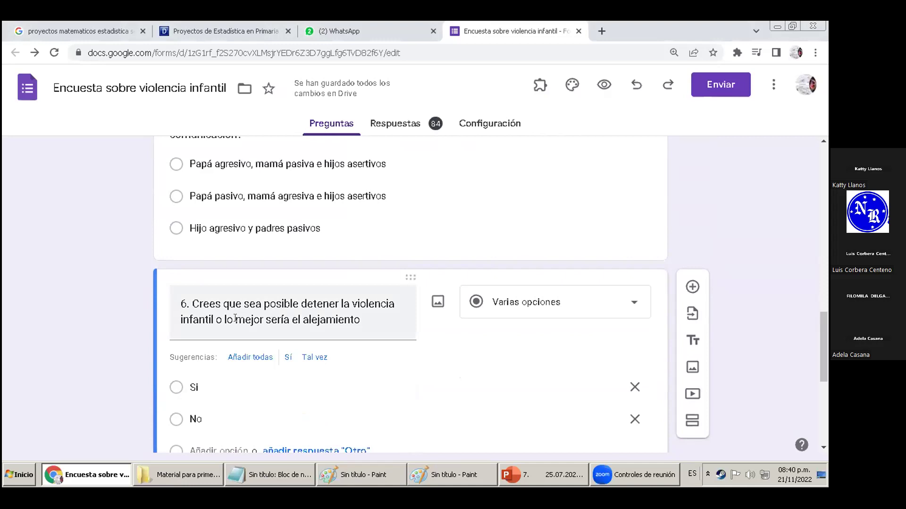
pyautogui.click(235, 318)
pyautogui.click(235, 319)
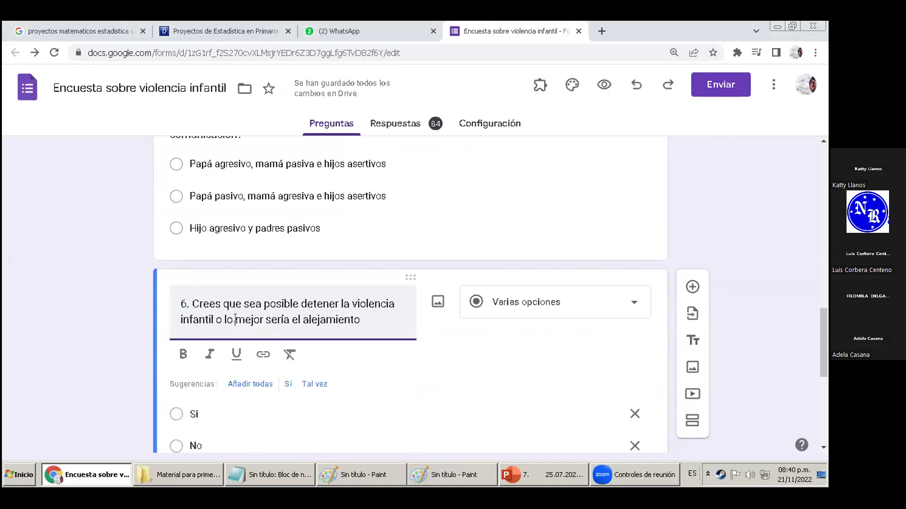
pyautogui.click(121, 295)
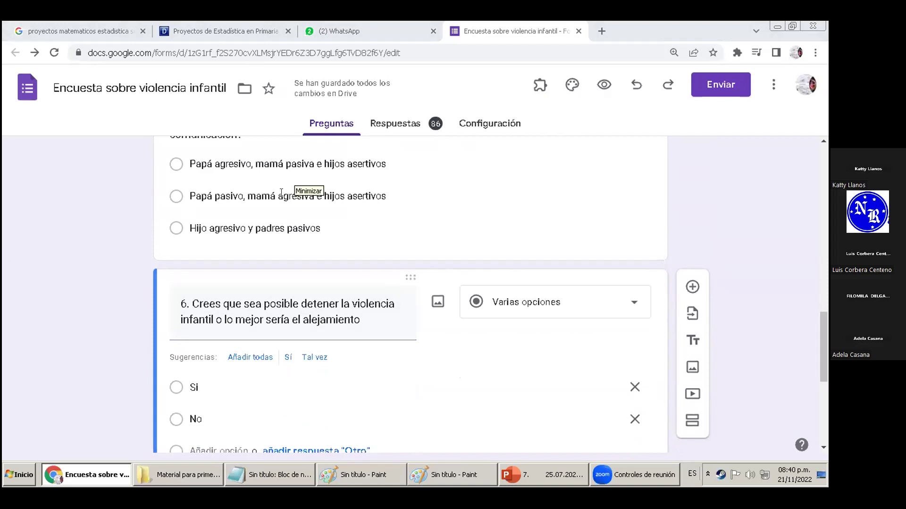
pyautogui.scroll(-5, 102, 268)
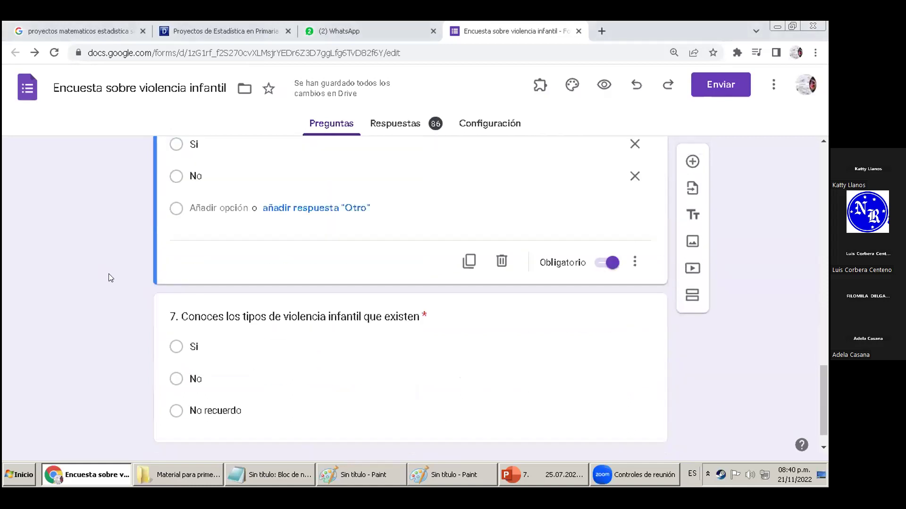
pyautogui.scroll(3, 108, 273)
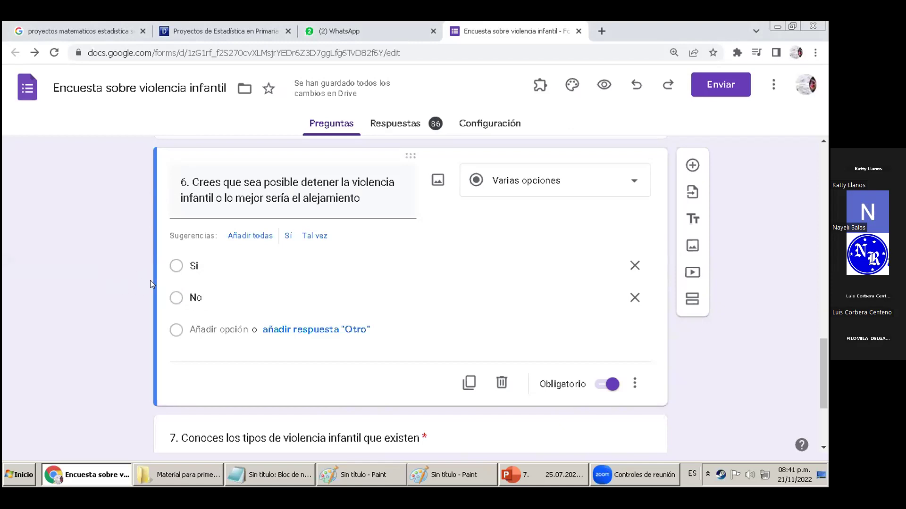
# - Highlight the closing words about "alejamiento" in question 6, clear the highlight, and reread the question with its Si and No options
pyautogui.click(223, 197)
pyautogui.press('End')
pyautogui.hotkey('ctrl', 'shift', 'Left')
pyautogui.hotkey('ctrl', 'shift', 'Left')
pyautogui.hotkey('ctrl', 'shift', 'Left')
pyautogui.hotkey('ctrl', 'shift', 'Left')
pyautogui.hotkey('ctrl', 'shift', 'Left')
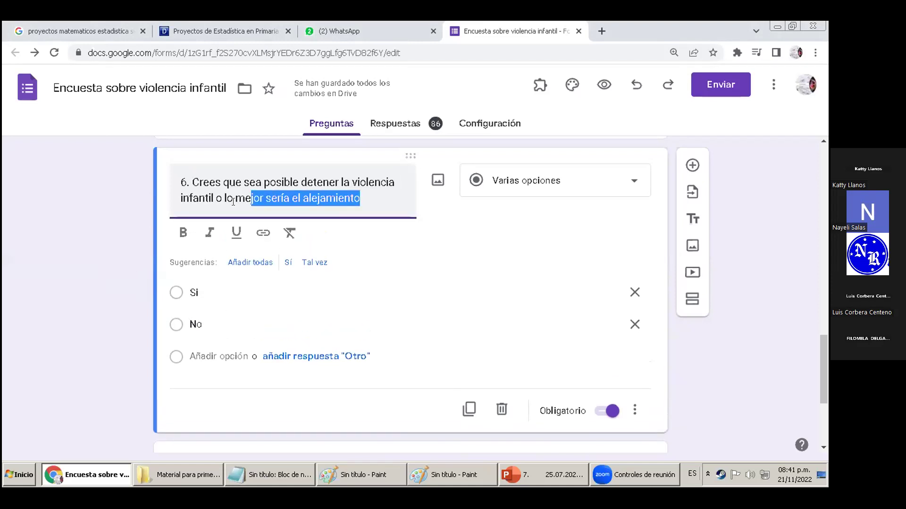
pyautogui.click(192, 258)
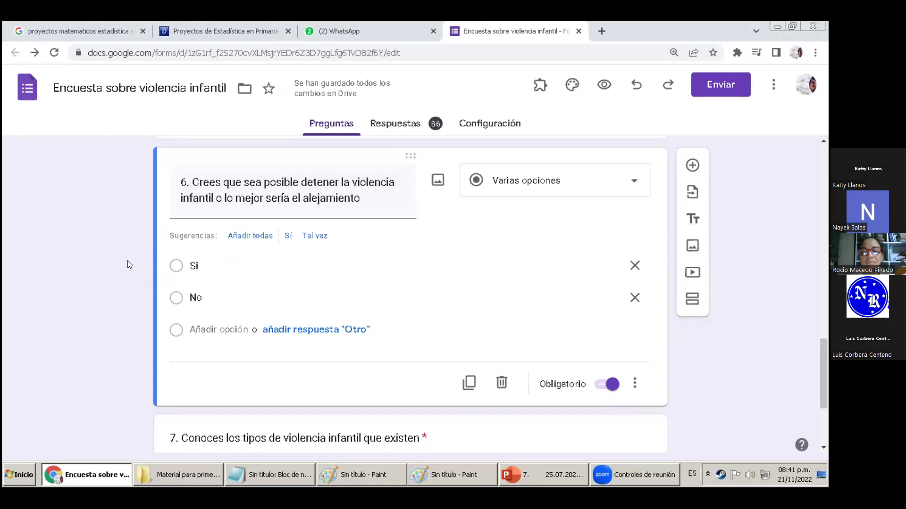
pyautogui.scroll(-3, 127, 260)
pyautogui.scroll(1, 127, 261)
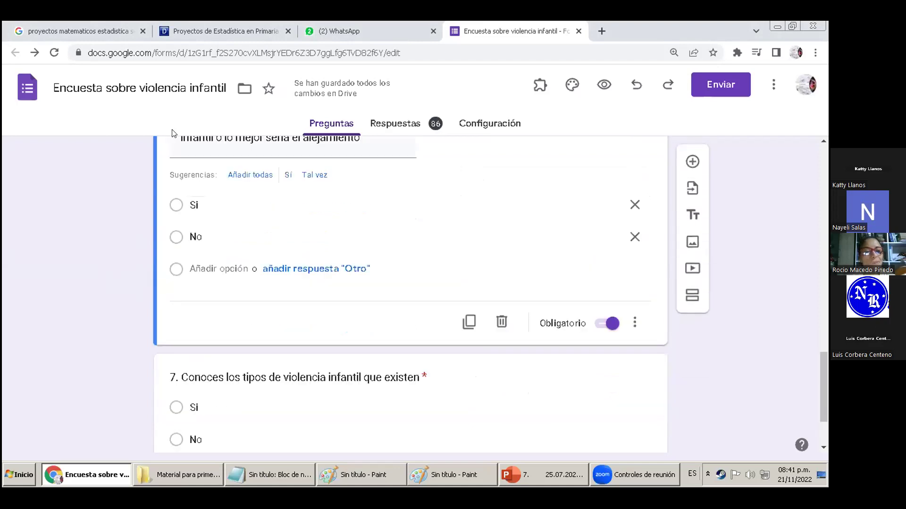
pyautogui.scroll(1, 138, 220)
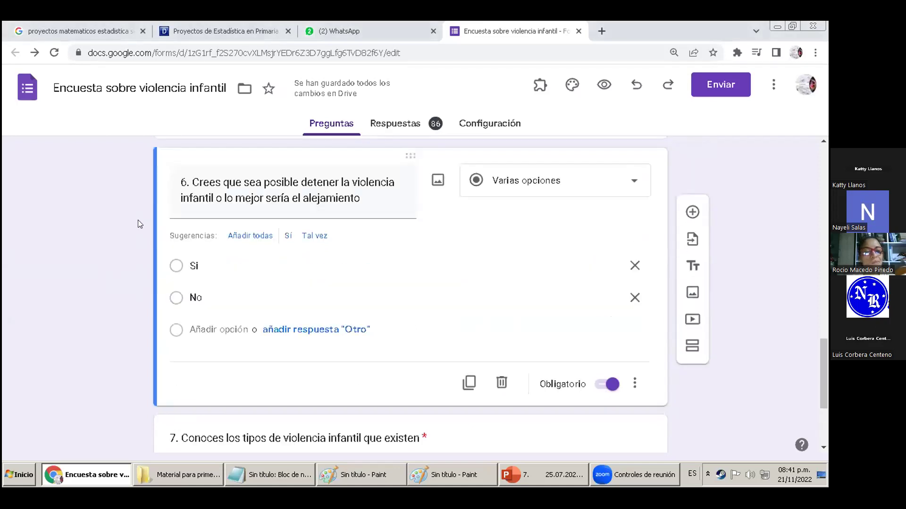
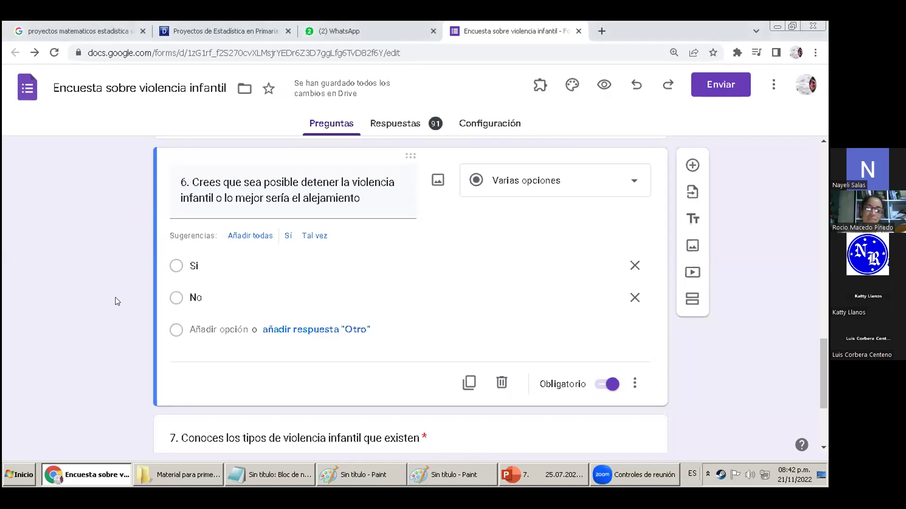
# - Return to the start of the survey and open question 1 to examine its options Si, No and Tal vez
pyautogui.scroll(20, 133, 315)
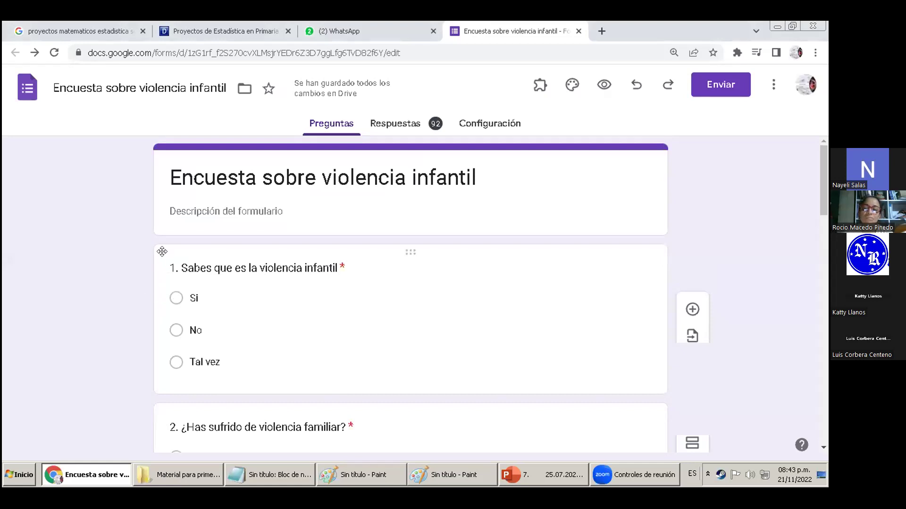
pyautogui.scroll(-1, 113, 263)
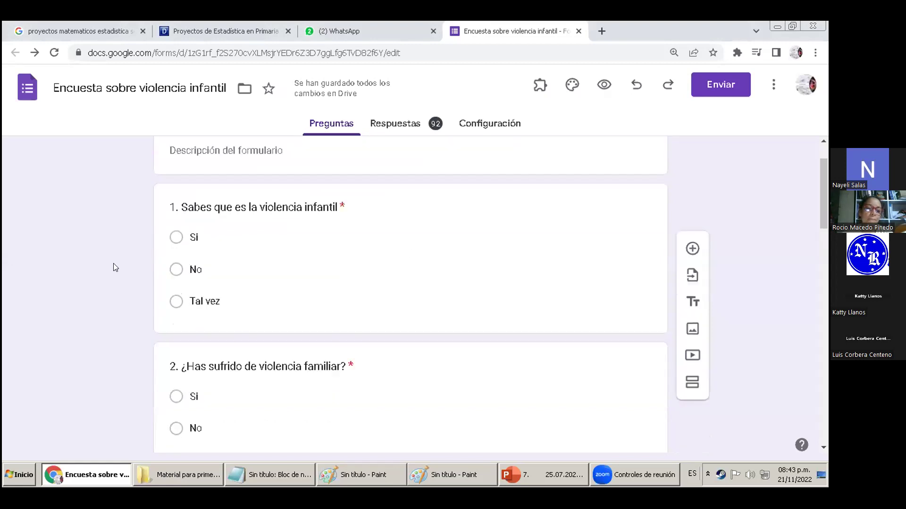
pyautogui.scroll(1, 121, 265)
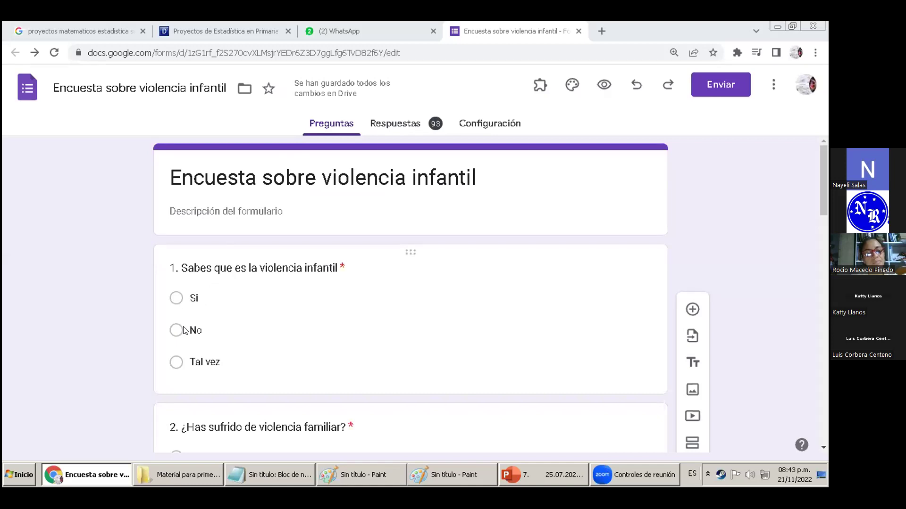
pyautogui.click(154, 317)
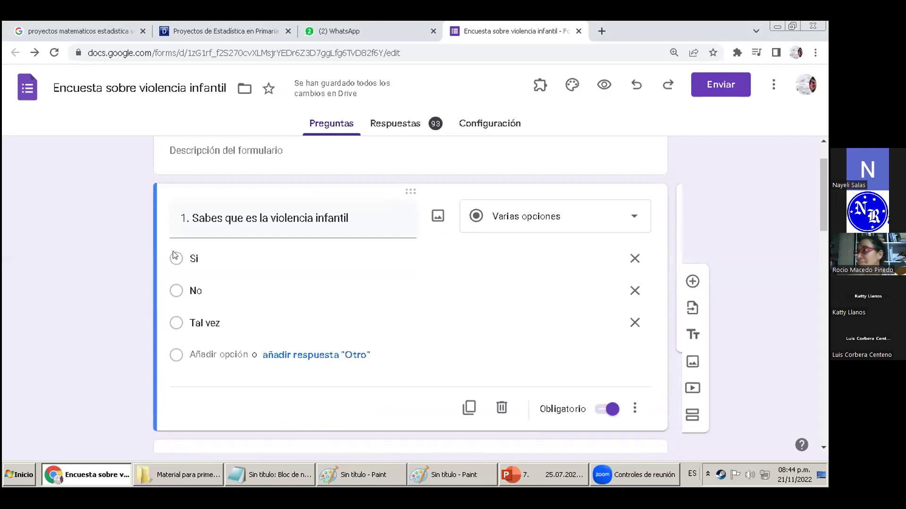
pyautogui.click(176, 289)
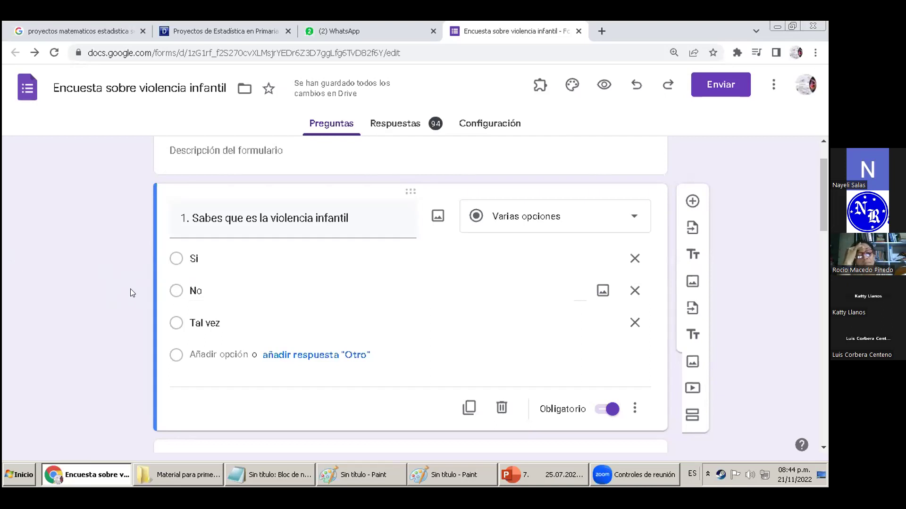
# - Review questions 2 through 7, checking whether each question's wording matches its answer options
pyautogui.scroll(-3, 138, 291)
pyautogui.scroll(-3, 140, 287)
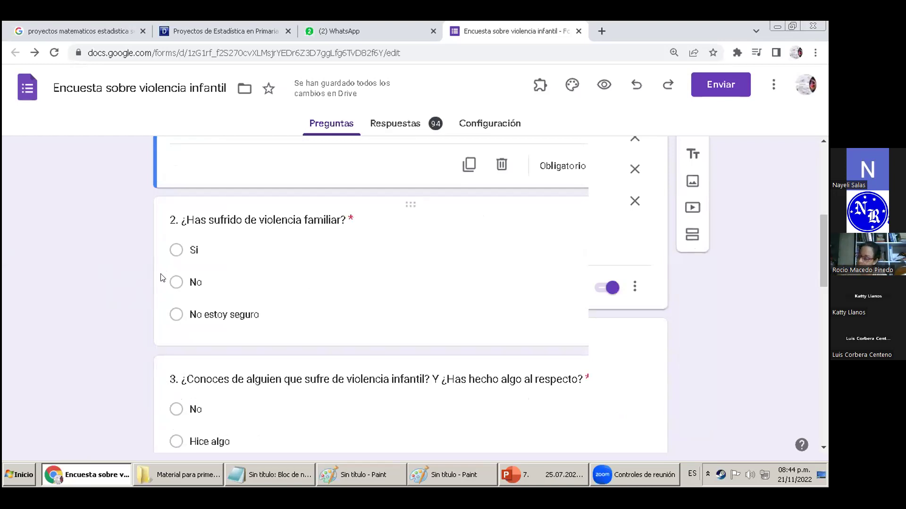
pyautogui.scroll(-4, 161, 277)
pyautogui.scroll(1, 161, 277)
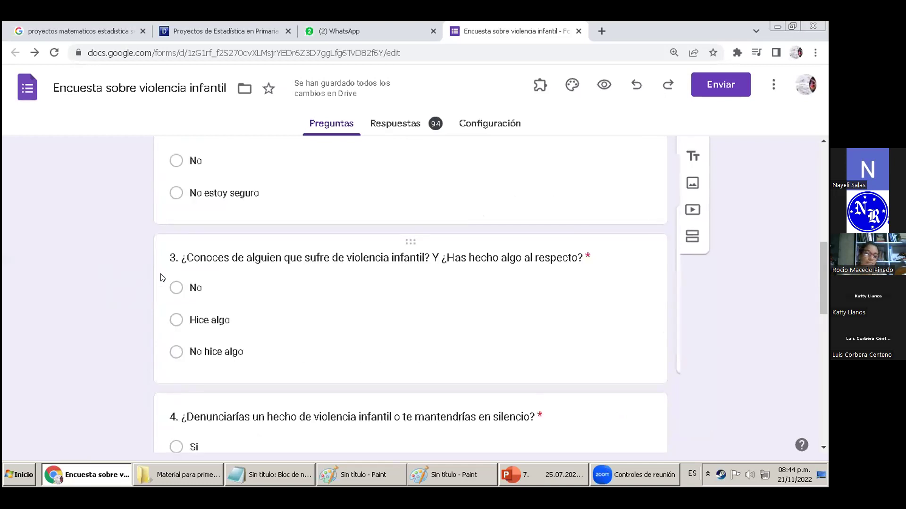
pyautogui.scroll(-1, 160, 279)
pyautogui.scroll(-1, 158, 270)
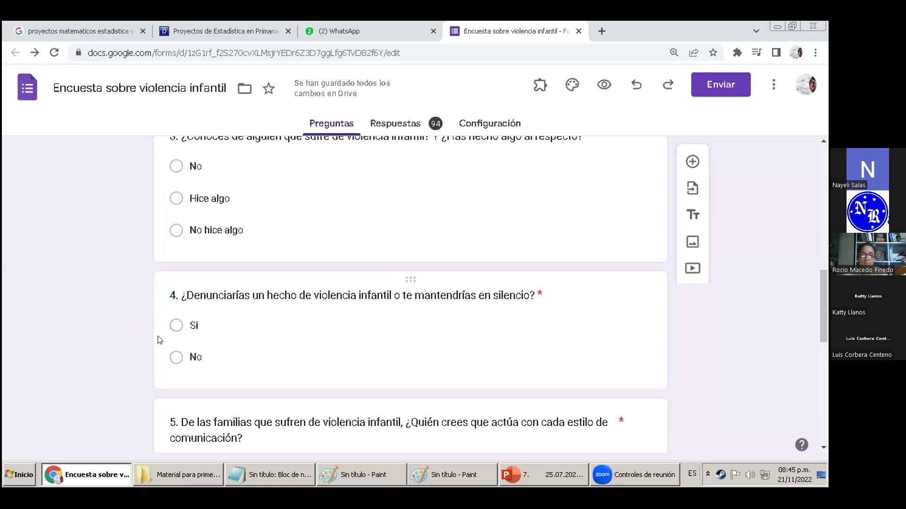
pyautogui.scroll(5, 159, 340)
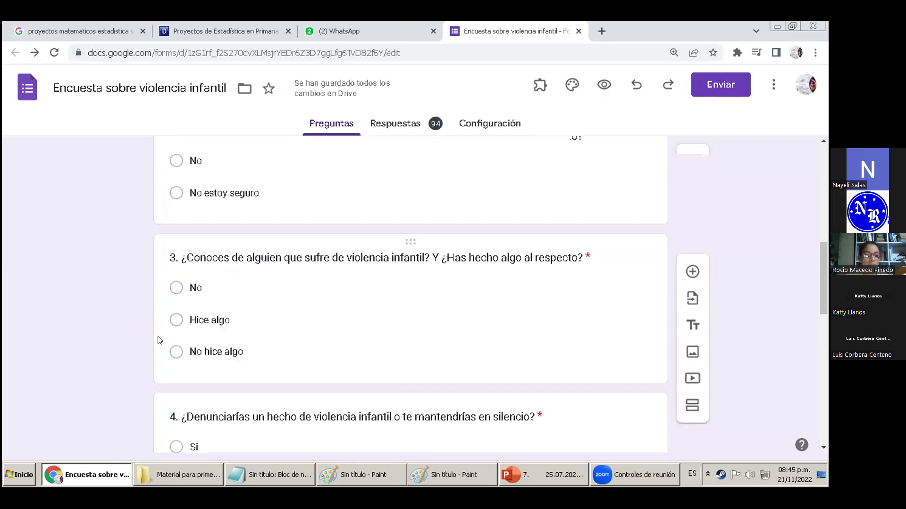
pyautogui.scroll(-6, 158, 336)
pyautogui.scroll(-8, 156, 334)
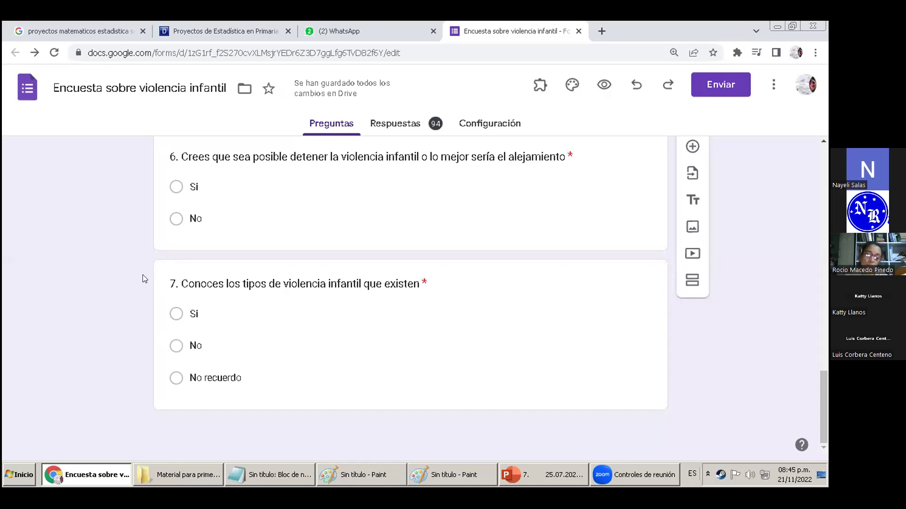
pyautogui.click(508, 316)
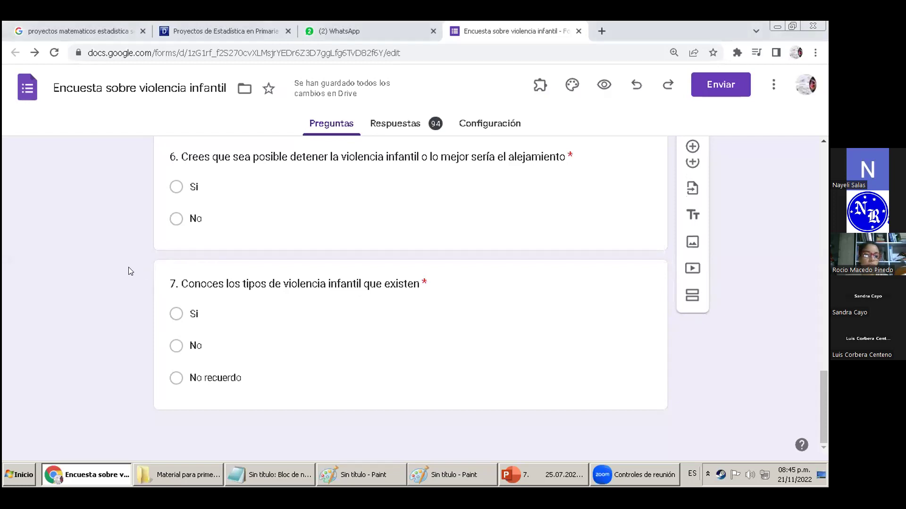
# - Look back over the questionnaire from question 7 up to its title, and return to question 2
pyautogui.scroll(4, 128, 271)
pyautogui.scroll(5, 128, 268)
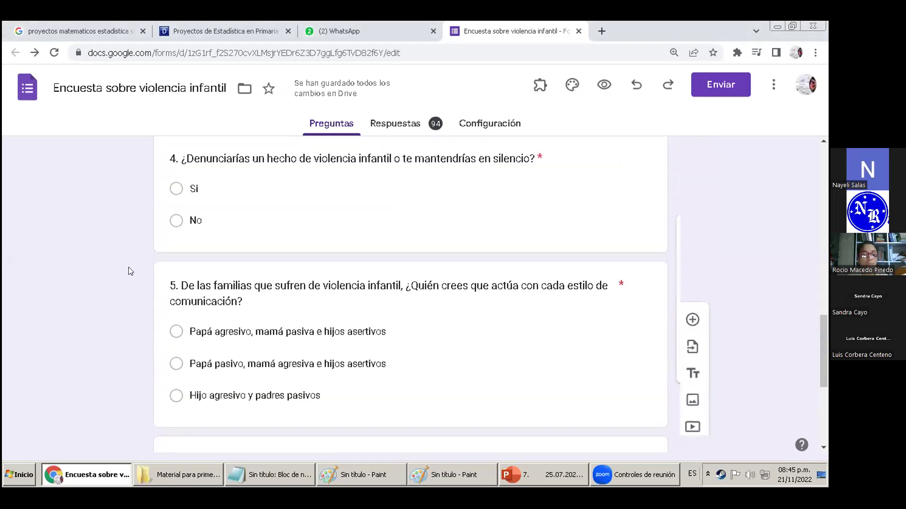
pyautogui.scroll(9, 129, 272)
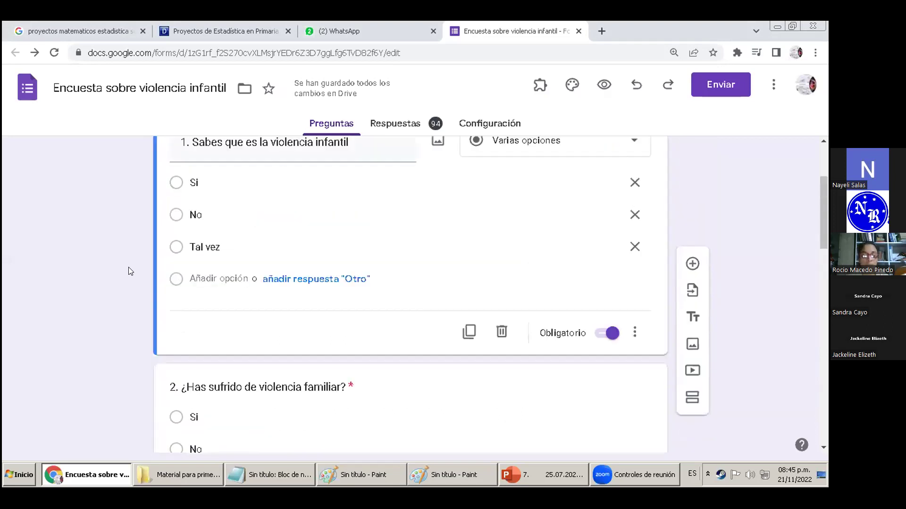
pyautogui.scroll(3, 129, 268)
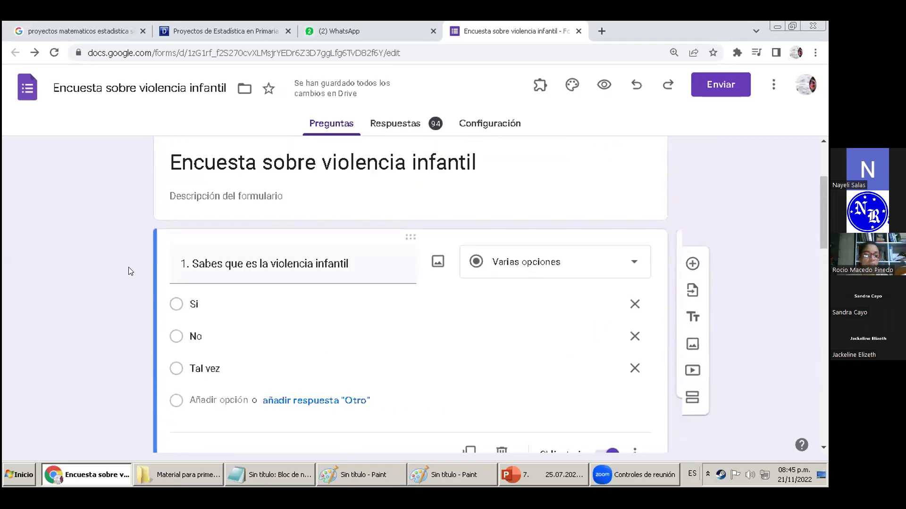
pyautogui.scroll(-8, 134, 275)
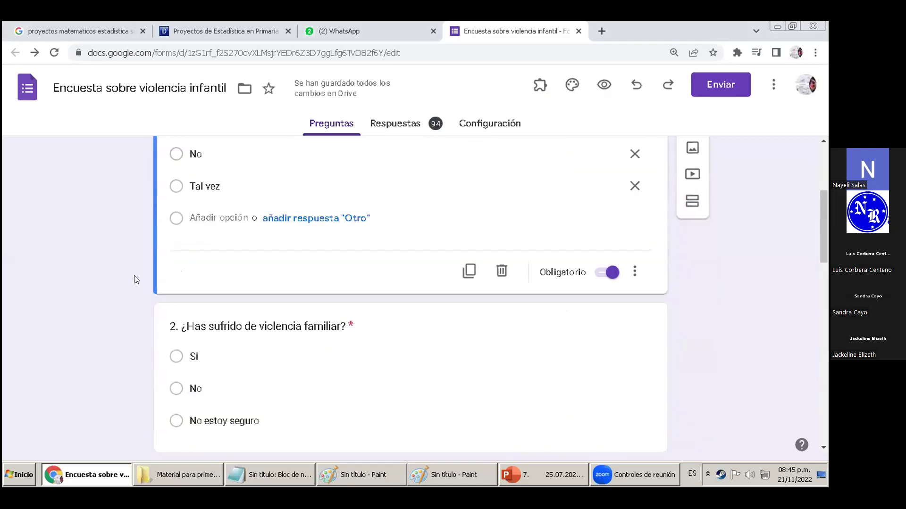
# - Reread the survey's questions from question 2 to question 7 and back to question 1, checking each wording against its answer options
pyautogui.scroll(-13, 134, 276)
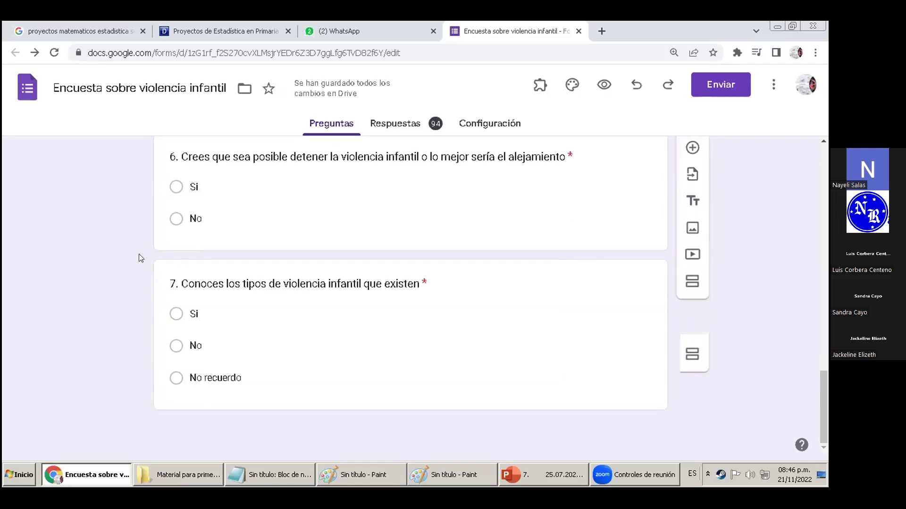
pyautogui.scroll(15, 139, 254)
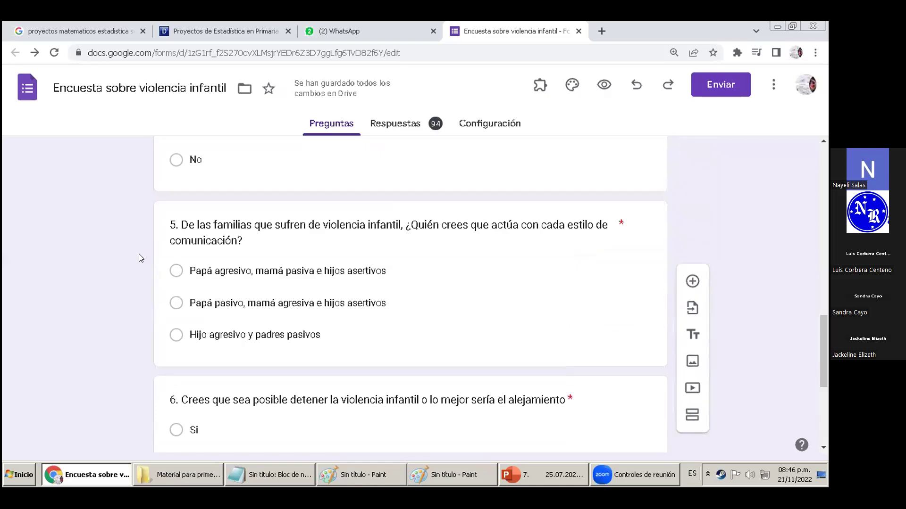
pyautogui.scroll(5, 143, 258)
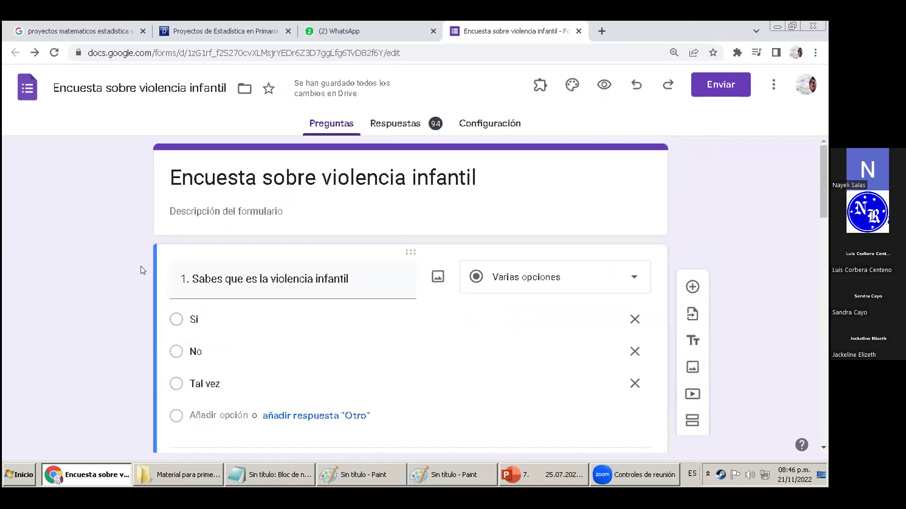
pyautogui.scroll(-5, 140, 267)
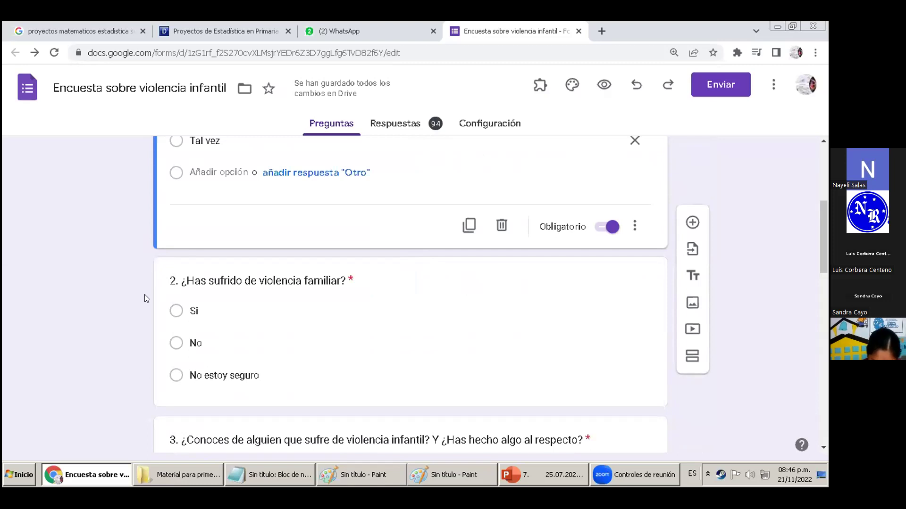
pyautogui.scroll(-3, 180, 288)
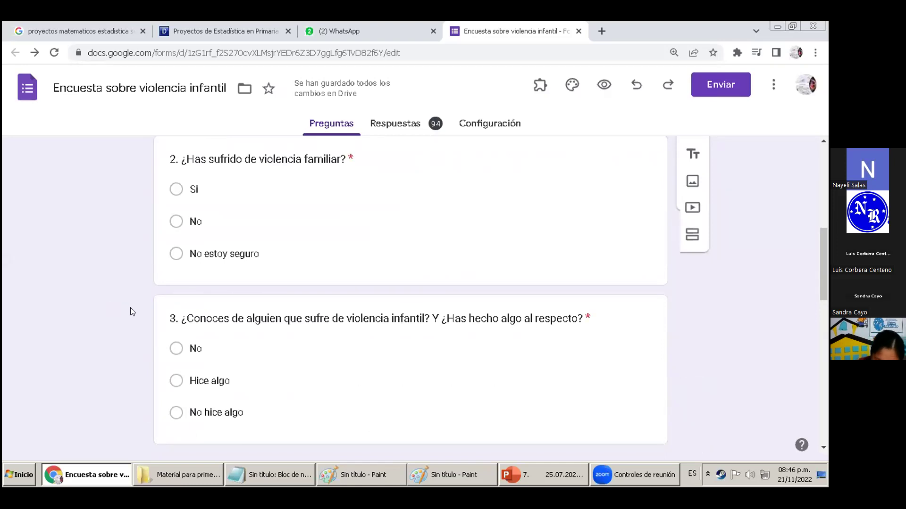
pyautogui.scroll(8, 131, 308)
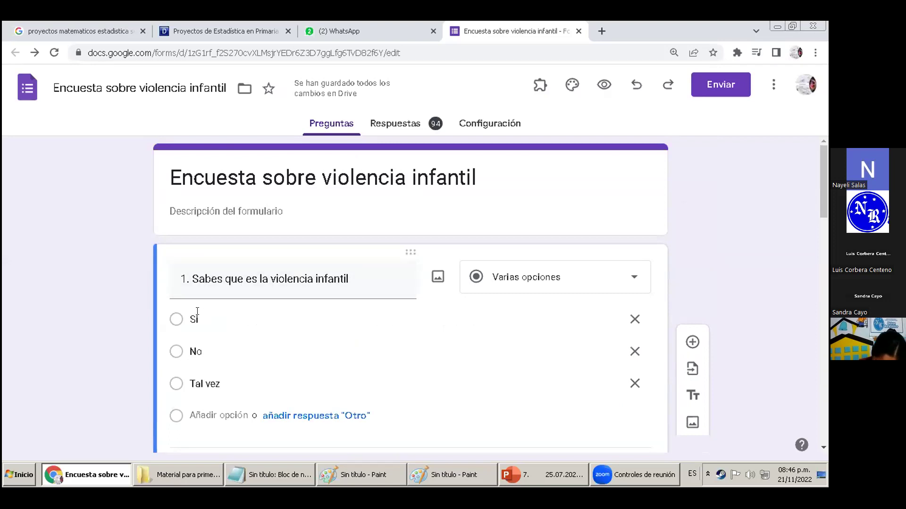
pyautogui.scroll(-1, 201, 311)
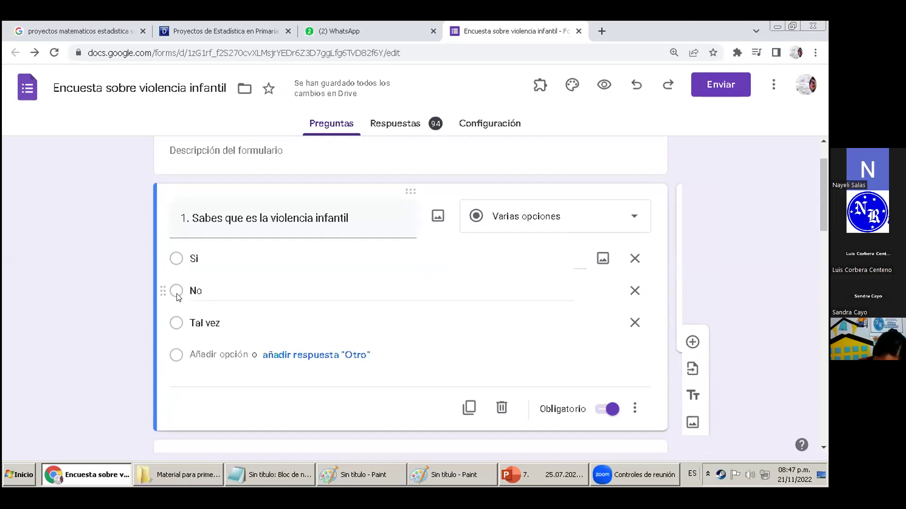
pyautogui.click(133, 291)
pyautogui.scroll(-20, 133, 288)
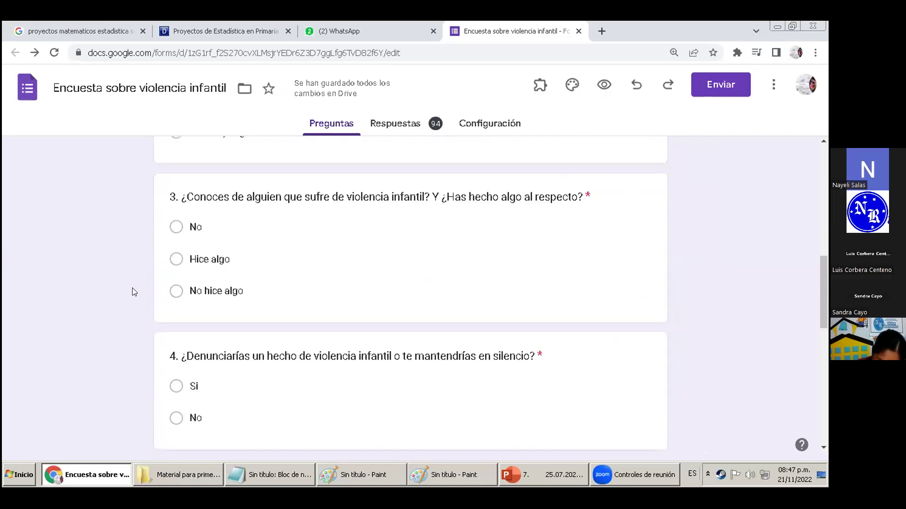
pyautogui.scroll(20, 132, 287)
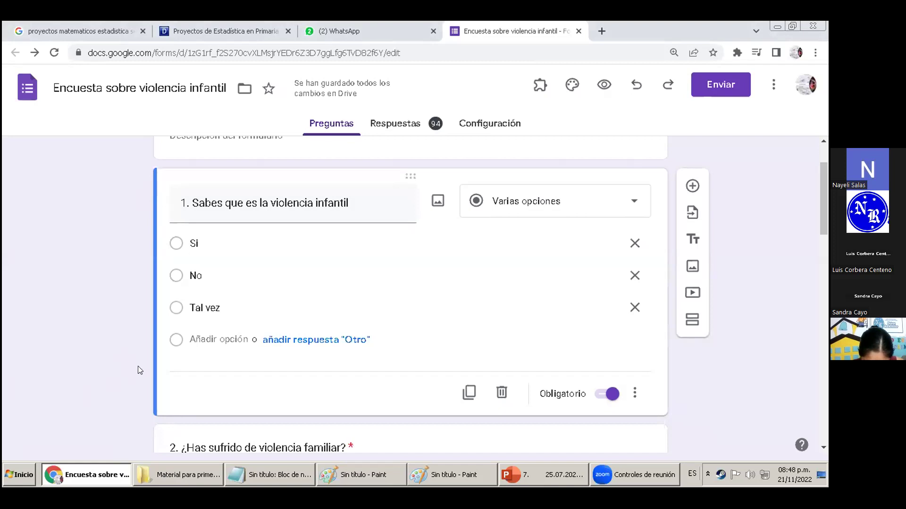
pyautogui.scroll(2, 139, 364)
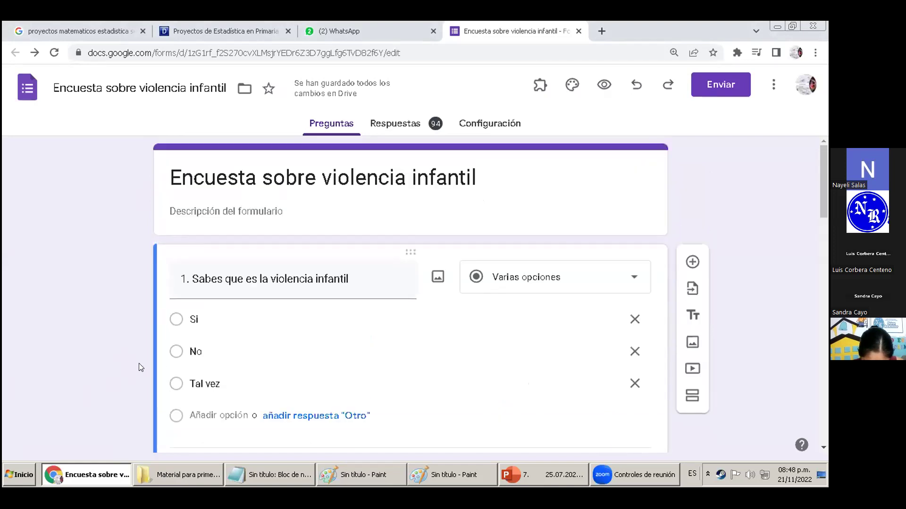
pyautogui.scroll(-2, 139, 363)
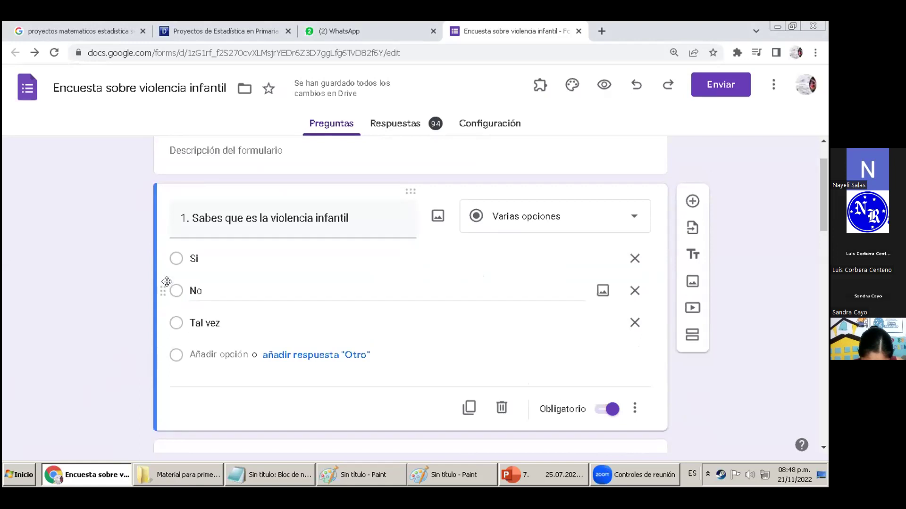
pyautogui.scroll(-2, 133, 240)
pyautogui.scroll(2, 133, 239)
pyautogui.scroll(2, 129, 263)
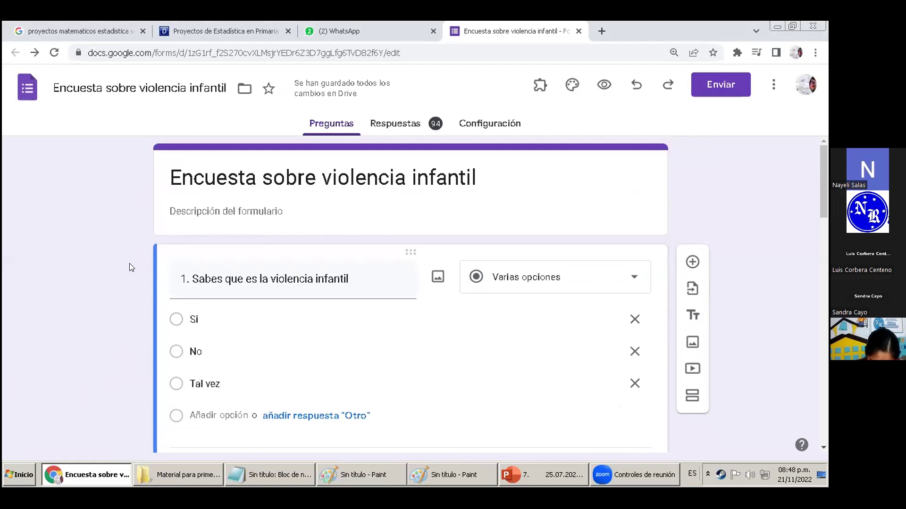
pyautogui.scroll(-2, 128, 265)
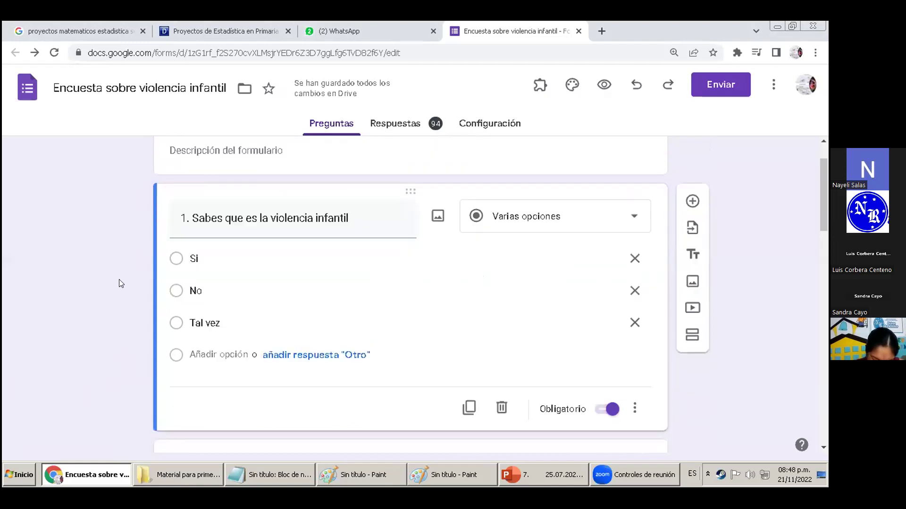
pyautogui.scroll(2, 120, 292)
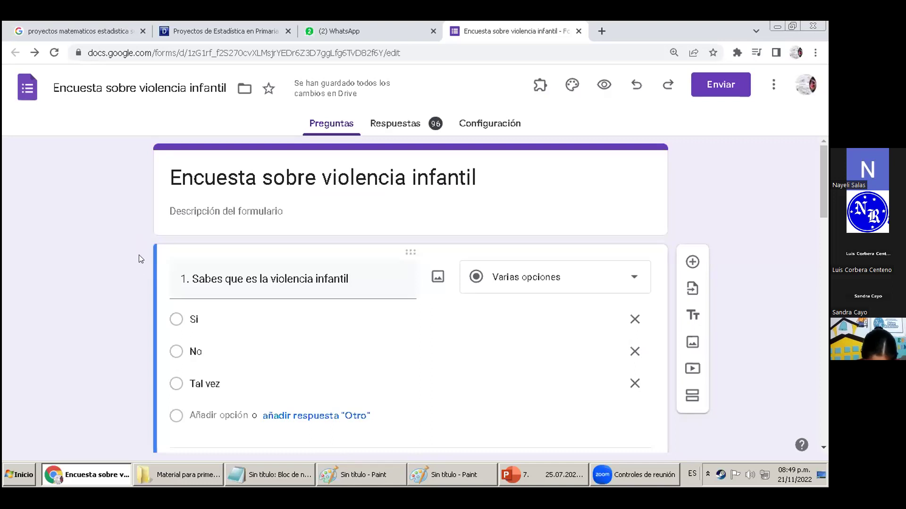
pyautogui.scroll(-1, 138, 257)
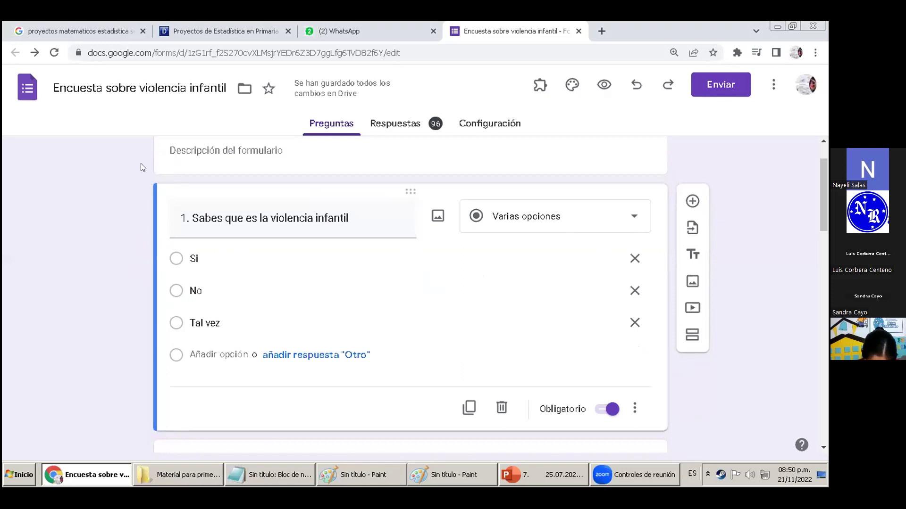
# - Check the date and time in the system calendar, and look over the survey down to question 7 and back to its title
pyautogui.click(787, 473)
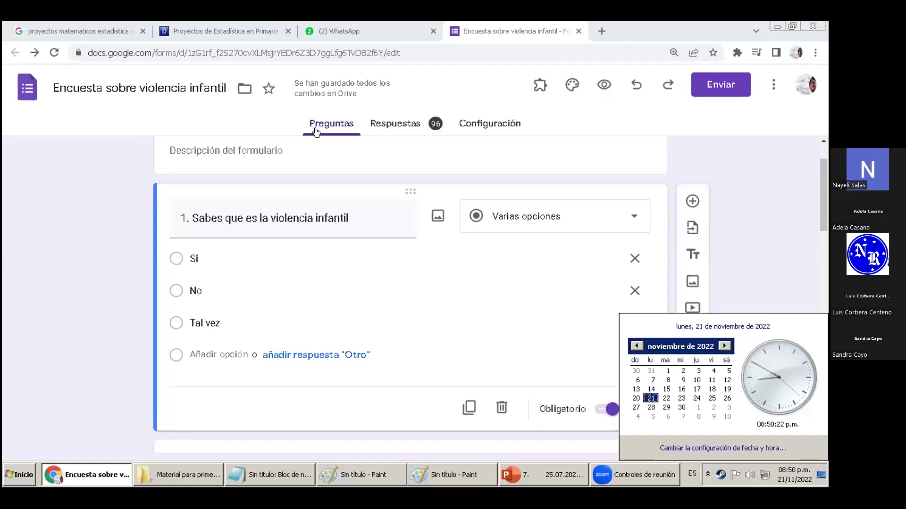
pyautogui.click(300, 113)
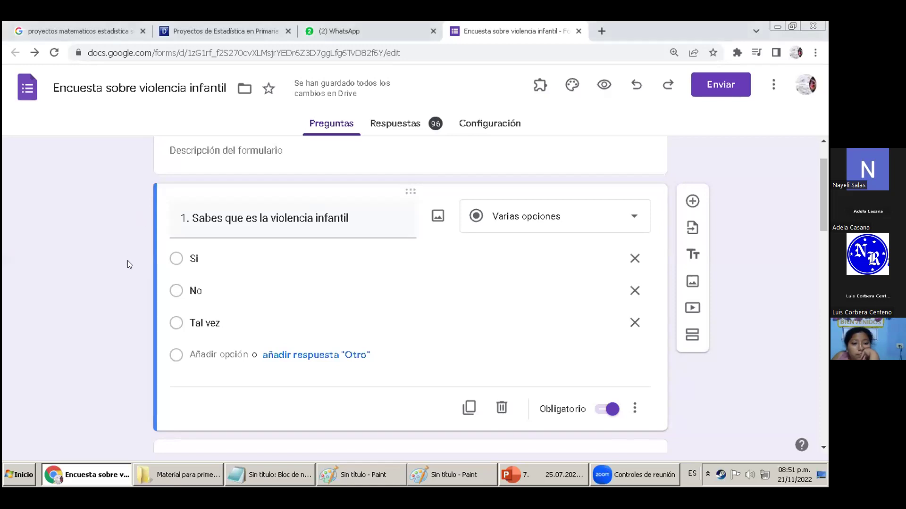
pyautogui.scroll(-15, 127, 261)
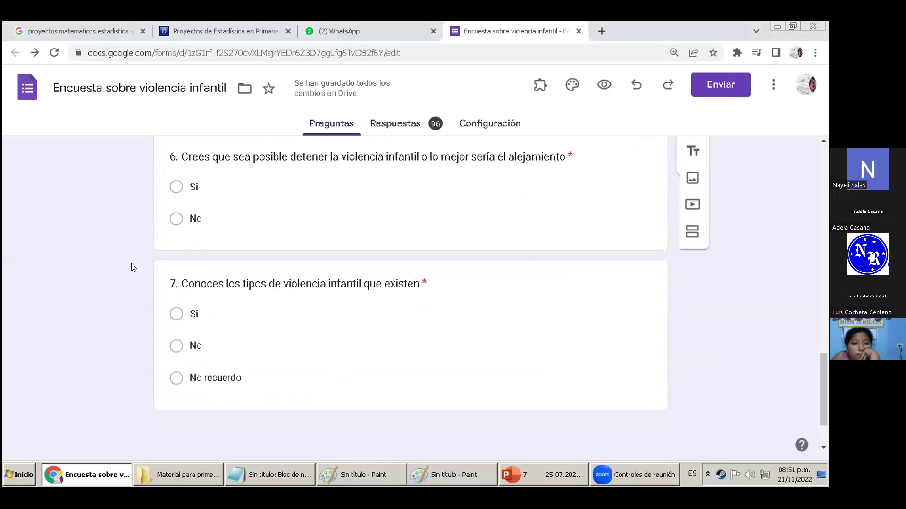
pyautogui.scroll(15, 131, 265)
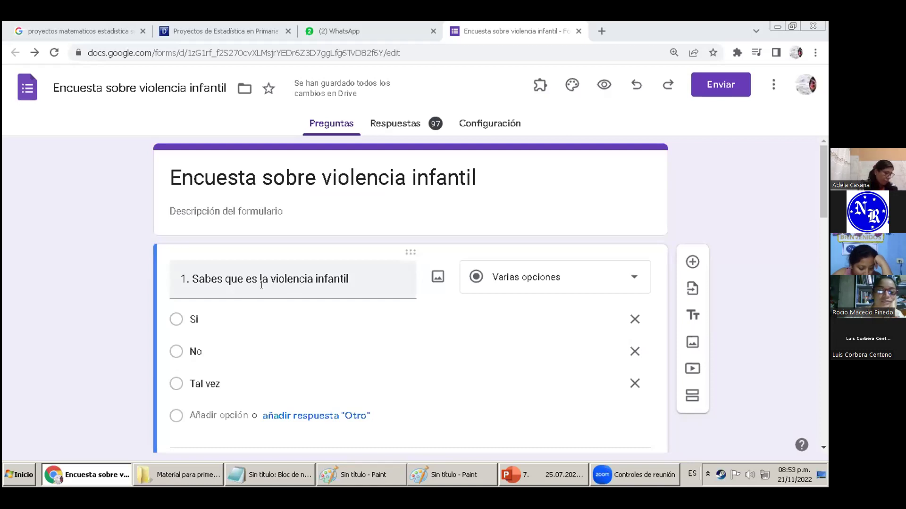
# - Try "No opina" as the third answer option of question 1, and restore it to "Tal vez"
pyautogui.scroll(-1, 102, 335)
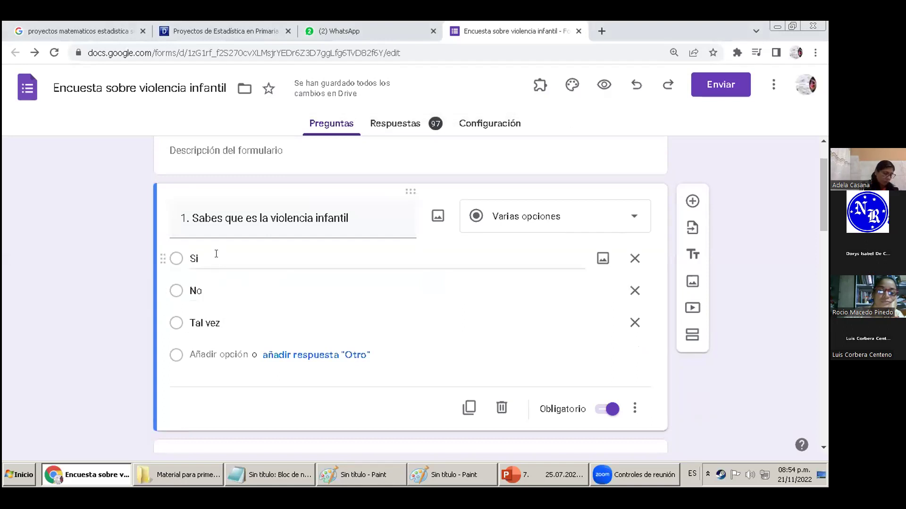
pyautogui.click(249, 321)
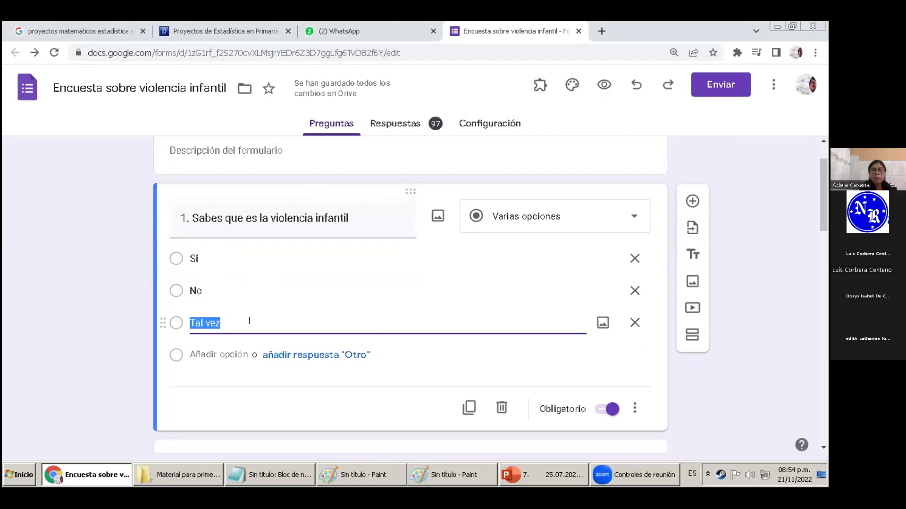
pyautogui.write('No opina')
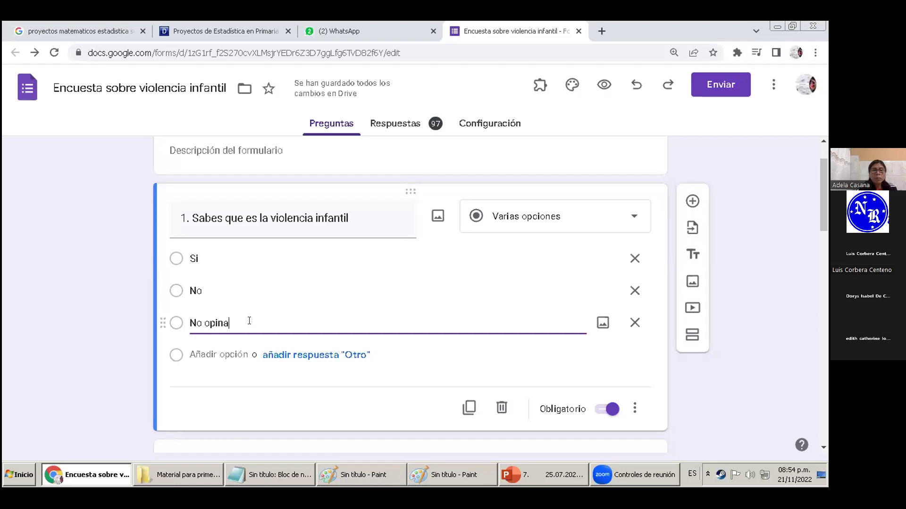
pyautogui.press('BackSpace')
pyautogui.press('BackSpace')
pyautogui.press('BackSpace')
pyautogui.press('BackSpace')
pyautogui.press('BackSpace')
pyautogui.press('BackSpace')
pyautogui.press('BackSpace')
pyautogui.press('BackSpace')
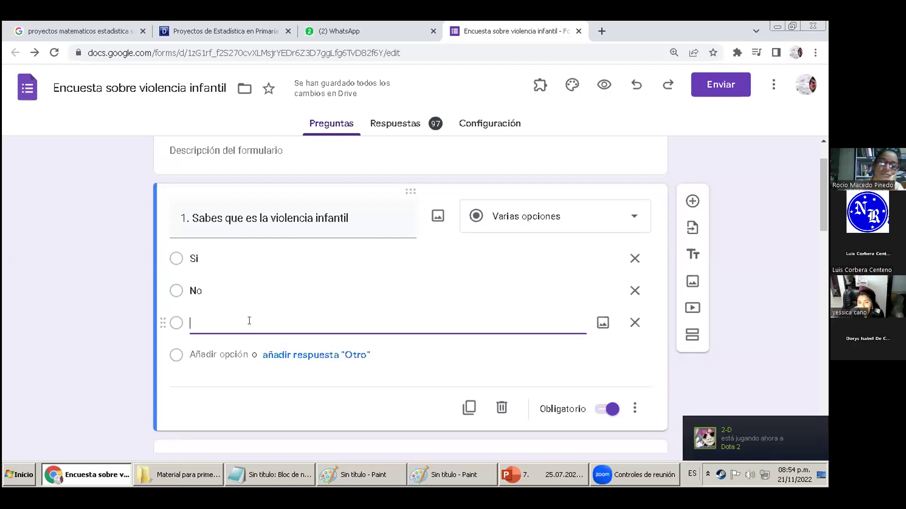
pyautogui.write('al vez')
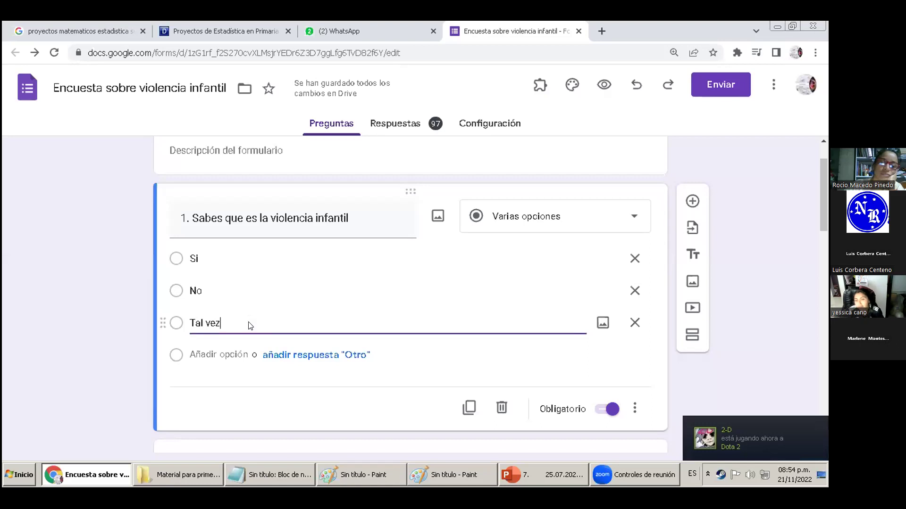
# - Clear the third answer option of question 1 and enter "Tal vez" again
pyautogui.press('BackSpace')
pyautogui.press('BackSpace')
pyautogui.press('BackSpace')
pyautogui.press('BackSpace')
pyautogui.press('BackSpace')
pyautogui.press('BackSpace')
pyautogui.press('BackSpace')
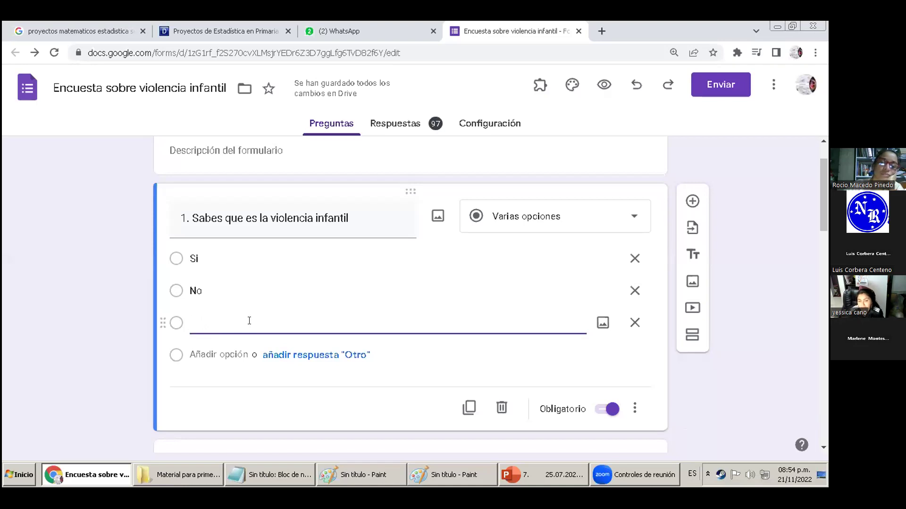
pyautogui.write('P')
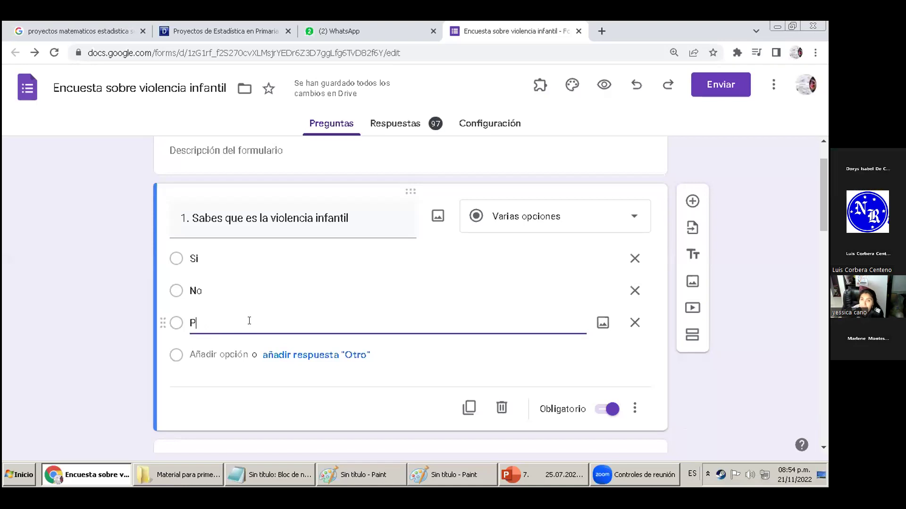
pyautogui.press('BackSpace')
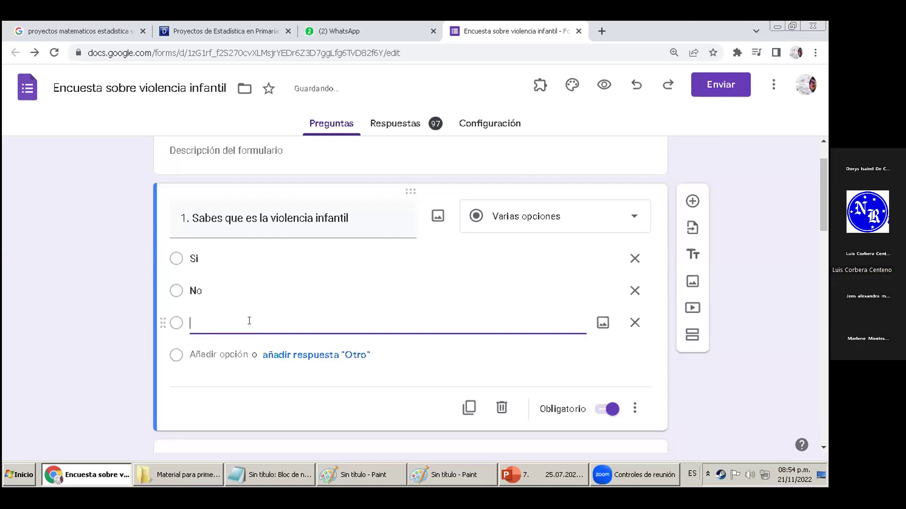
pyautogui.write('Tal vez')
# - Replace the word "familiar" with "infantil" in question 2, so it reads "¿Has sufrido de violencia infantil?"
pyautogui.scroll(-4, 142, 308)
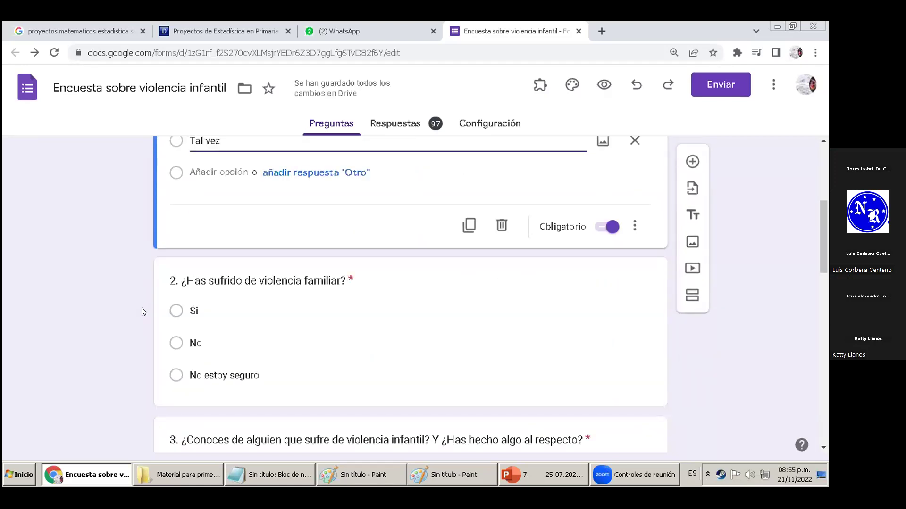
pyautogui.click(163, 317)
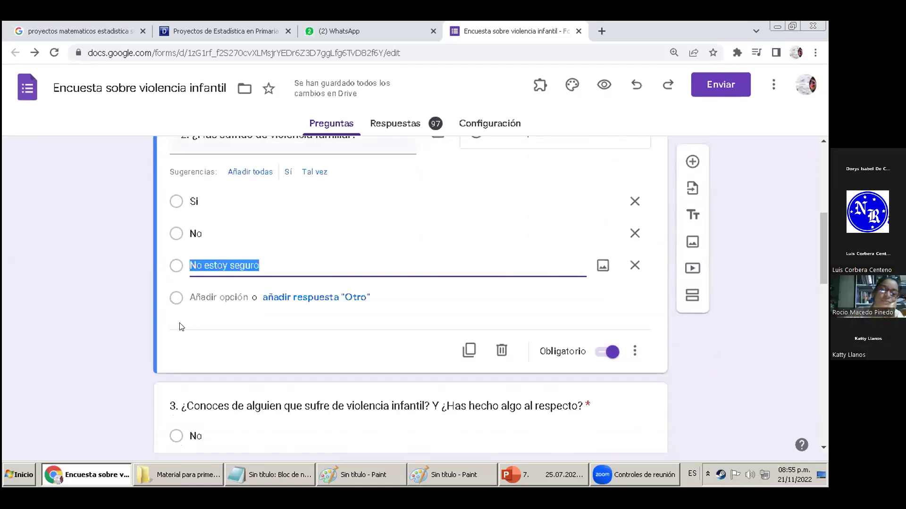
pyautogui.click(325, 194)
pyautogui.doubleClick(329, 192)
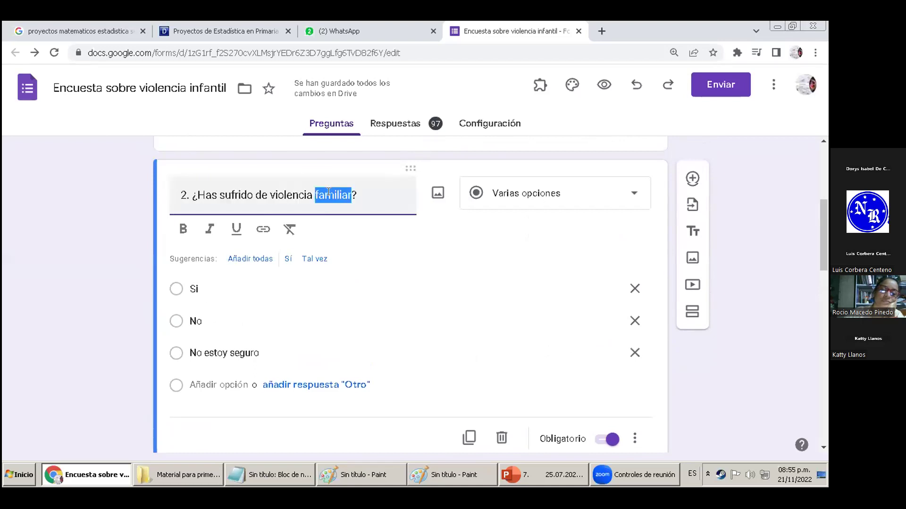
pyautogui.write('infantil')
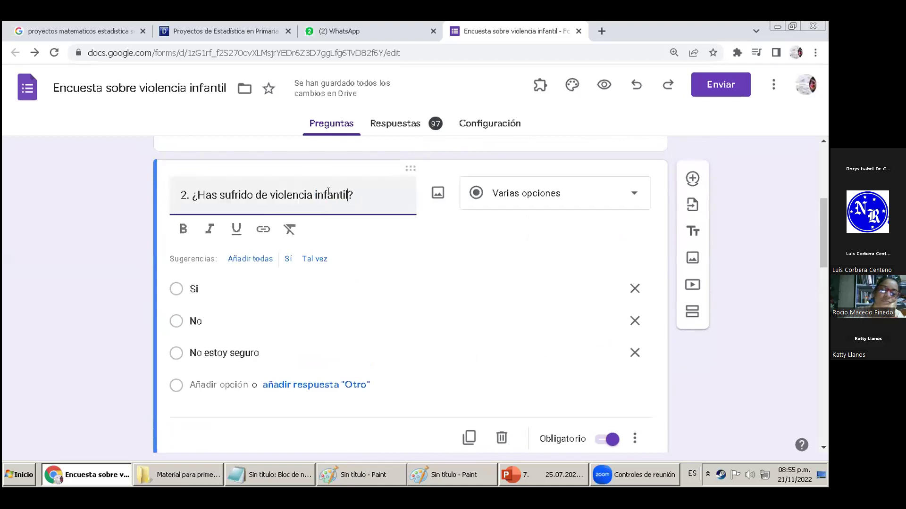
pyautogui.click(102, 361)
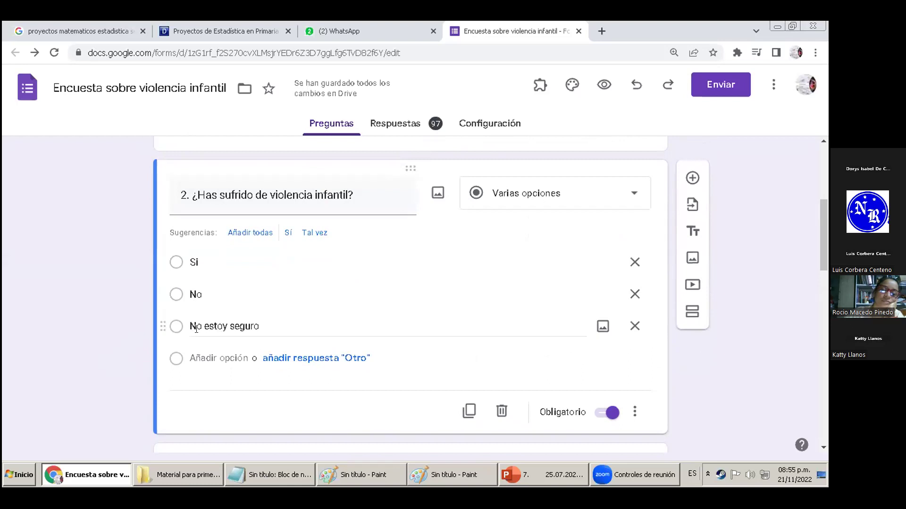
# - Insert "o haya sufrido" after "sufre" in question 3, so it asks about anyone who "sufre o haya sufrido de violencia infantil"
pyautogui.scroll(-6, 158, 322)
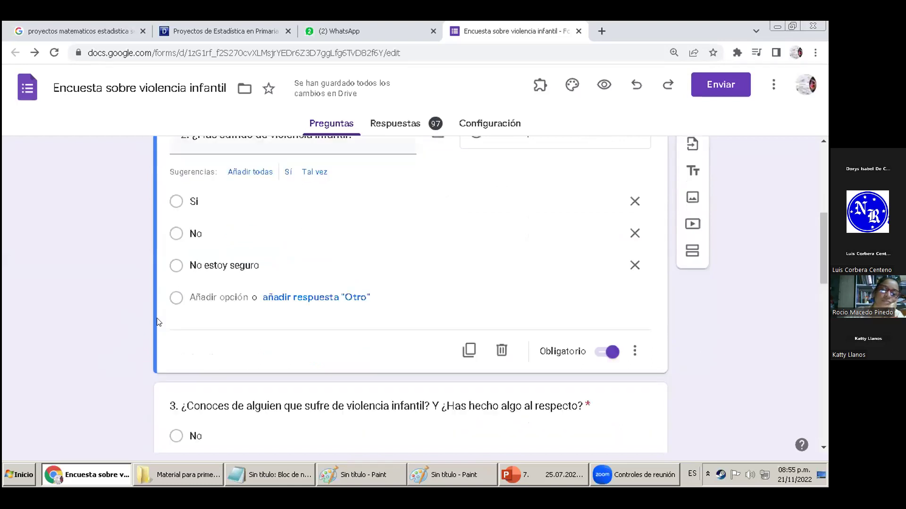
pyautogui.scroll(1, 166, 319)
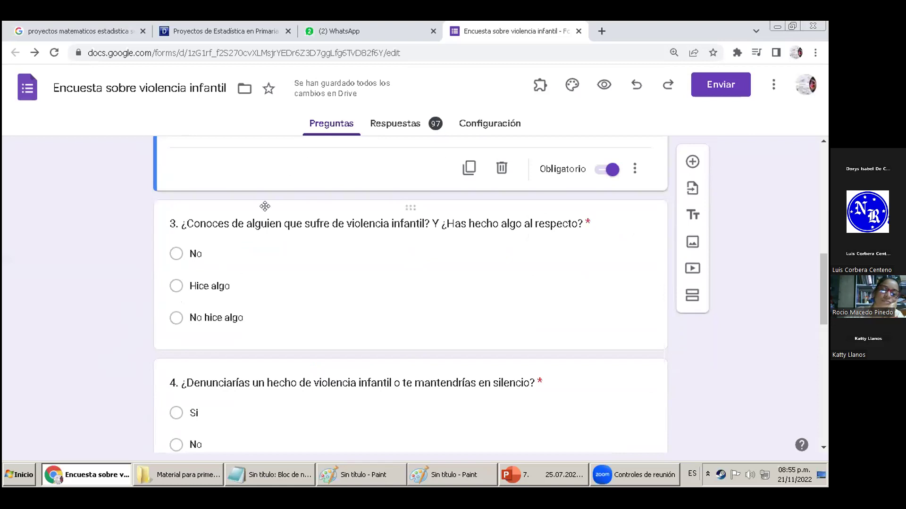
pyautogui.click(317, 222)
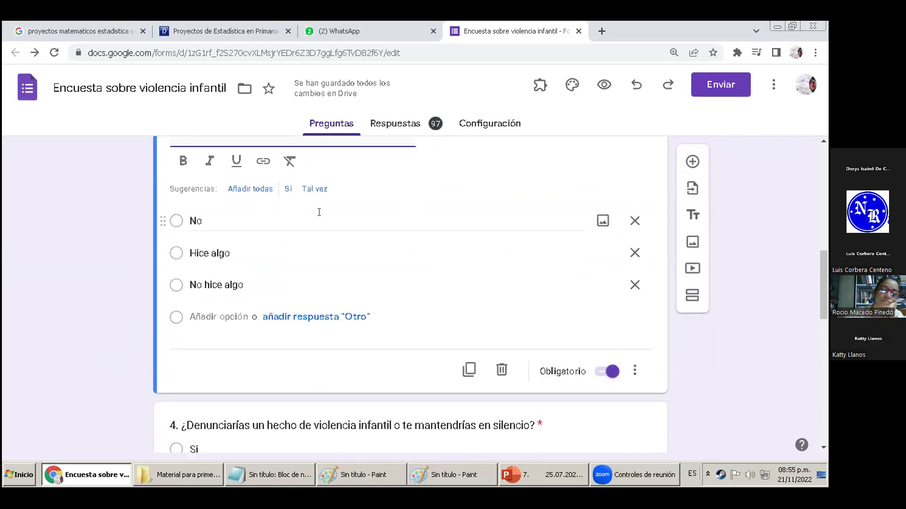
pyautogui.click(248, 232)
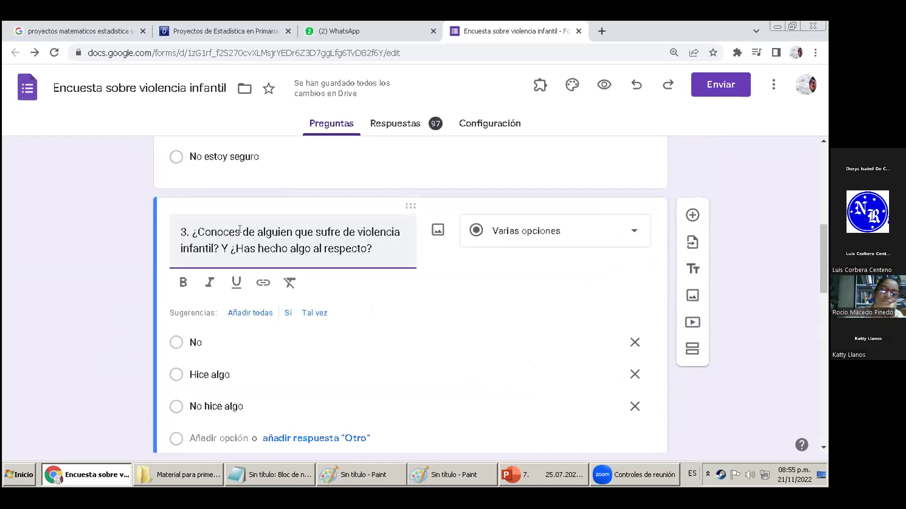
pyautogui.click(339, 231)
pyautogui.write('o haya sufri')
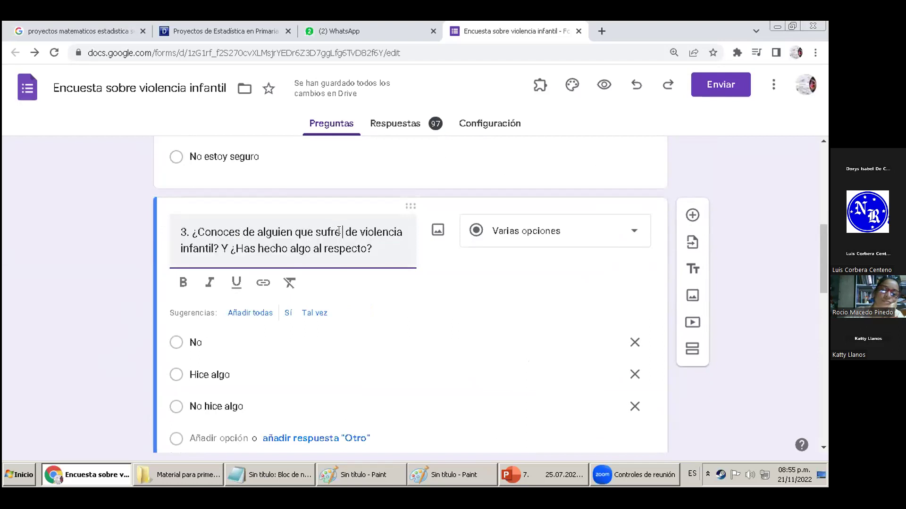
pyautogui.write('do')
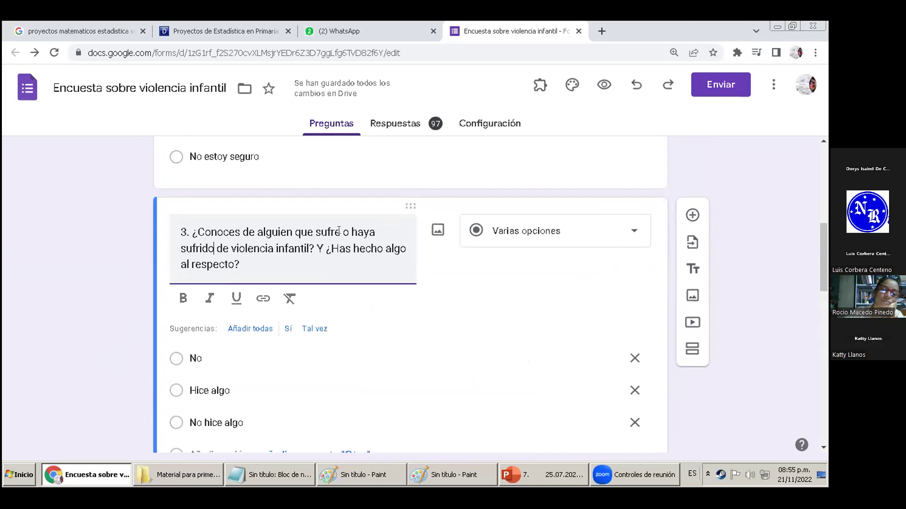
# - Cut "Y ¿Has hecho algo al respecto?" from question 3, paste it into the Notepad note, and return to the form
pyautogui.hotkey('ctrl', 'End')
pyautogui.keyDown('shift'); pyautogui.click(318, 248); pyautogui.keyUp('shift')
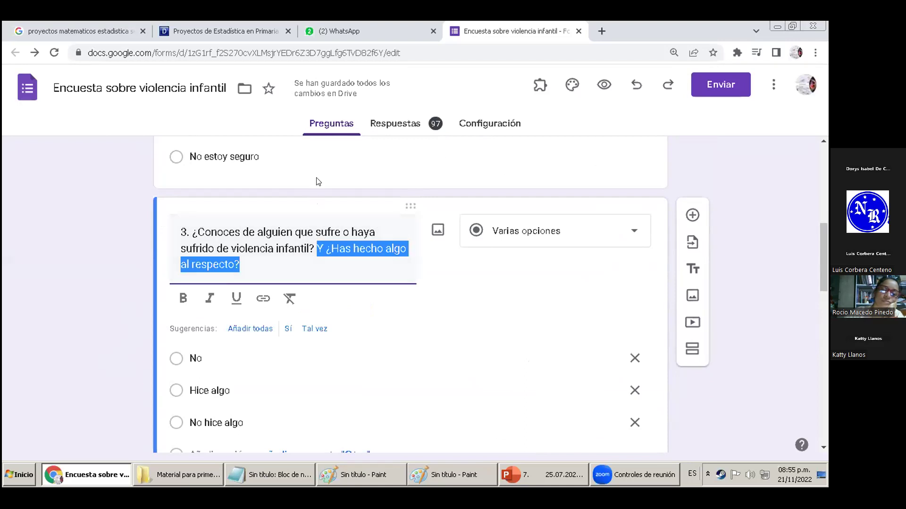
pyautogui.hotkey('ctrl', 'x')
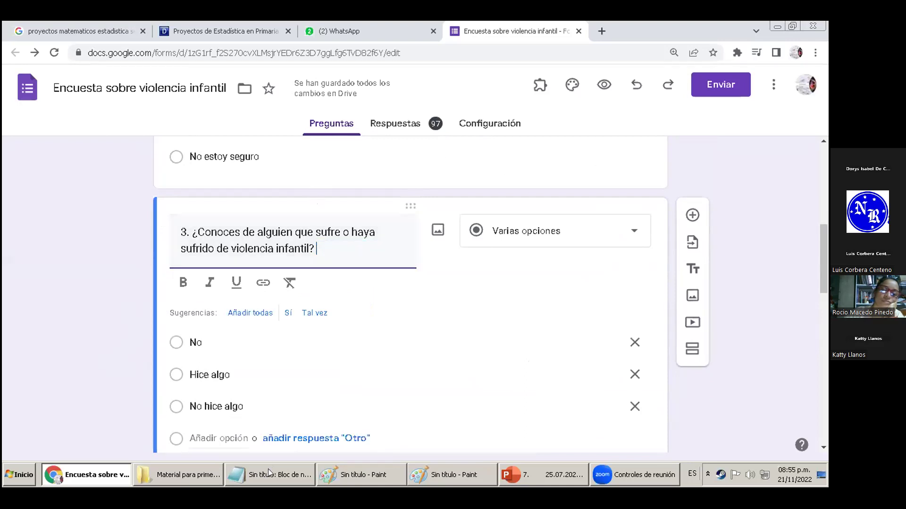
pyautogui.click(268, 475)
pyautogui.hotkey('ctrl', 'v')
pyautogui.click(75, 222)
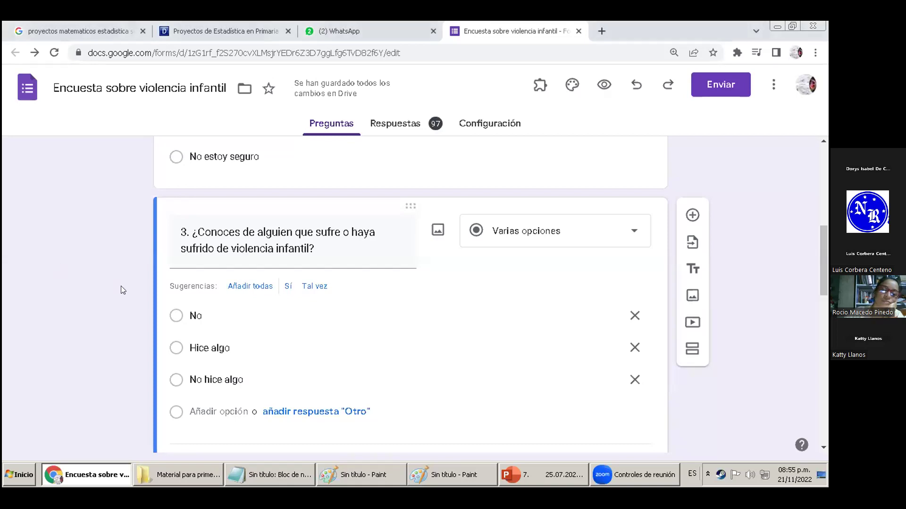
# - Change the first two answer options of question 3 to "Si" and "No", and delete its third option
pyautogui.scroll(-1, 124, 283)
pyautogui.scroll(1, 127, 282)
pyautogui.scroll(-1, 213, 254)
pyautogui.doubleClick(213, 254)
pyautogui.write('Si')
pyautogui.click(245, 298)
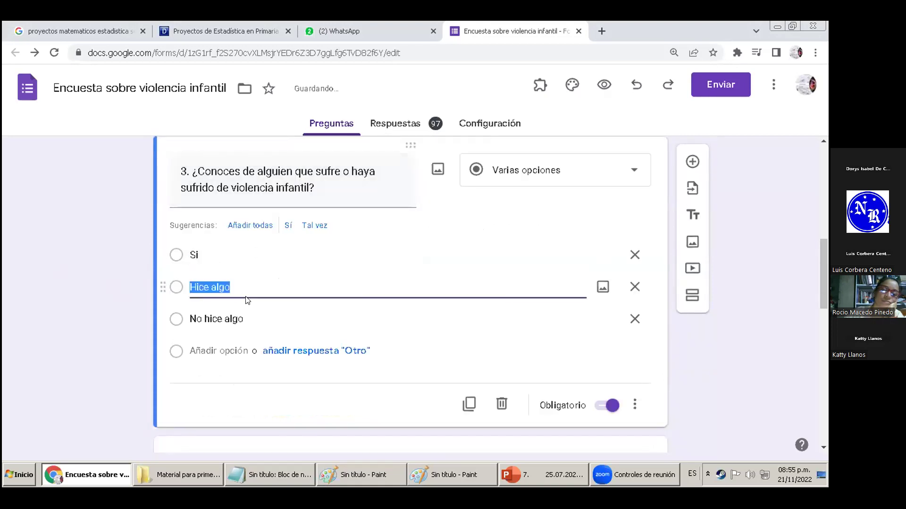
pyautogui.write('No')
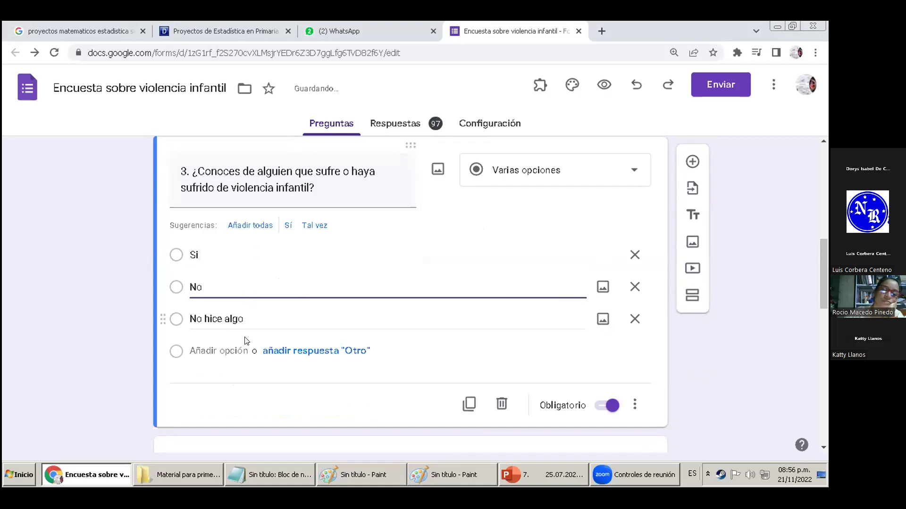
pyautogui.click(634, 319)
pyautogui.click(103, 309)
# - Switch to Notepad, cut the sentence "Y ¿Has hecho algo al respecto?", and return to the form
pyautogui.scroll(-1, 102, 320)
pyautogui.scroll(-1, 103, 322)
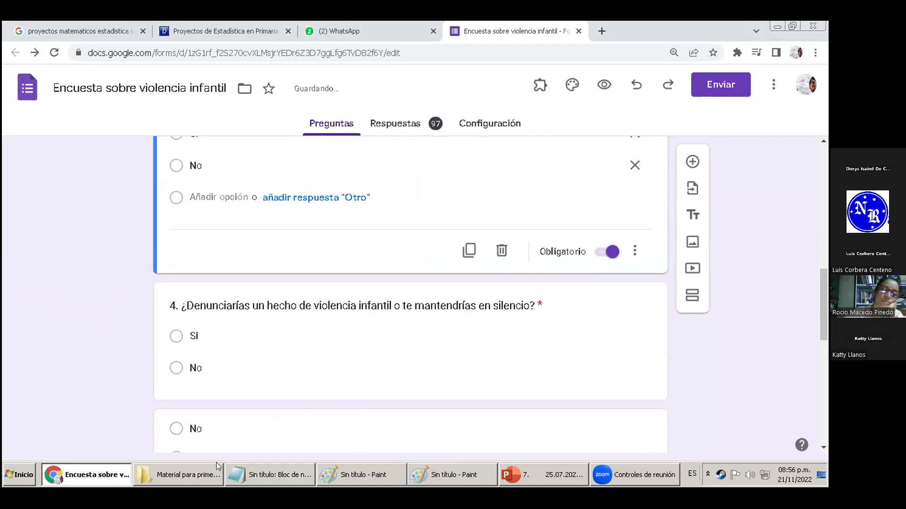
pyautogui.click(269, 475)
pyautogui.moveTo(658, 127); pyautogui.dragTo(518, 131)
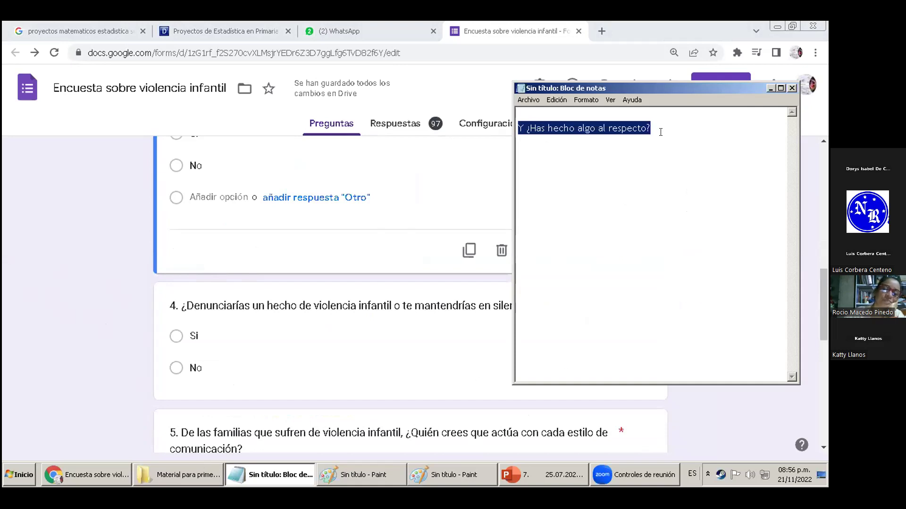
pyautogui.click(27, 351)
pyautogui.scroll(3, 27, 351)
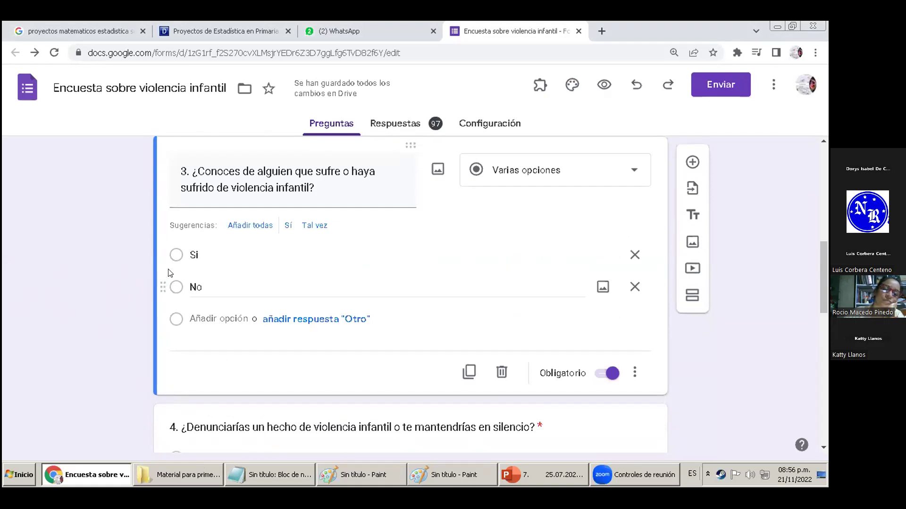
pyautogui.click(265, 475)
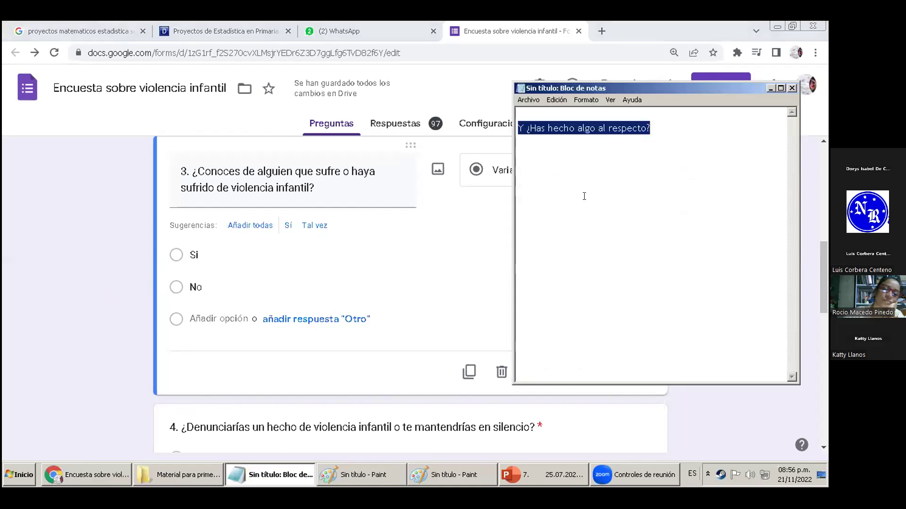
pyautogui.click(653, 127)
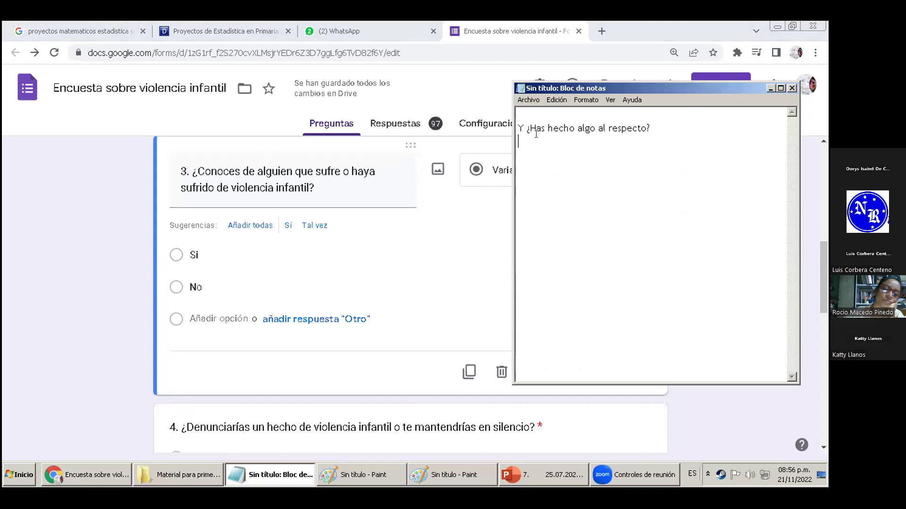
pyautogui.moveTo(658, 132); pyautogui.dragTo(511, 130)
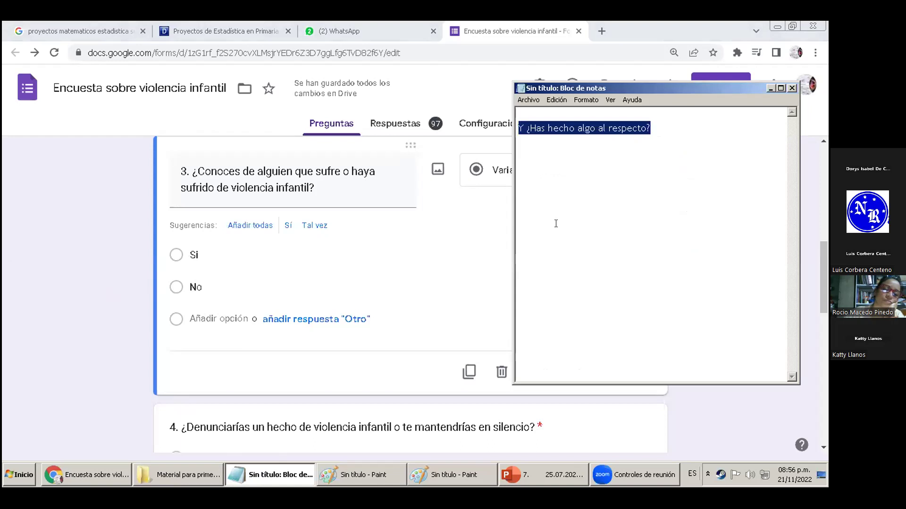
pyautogui.hotkey('ctrl', 'x')
pyautogui.click(111, 334)
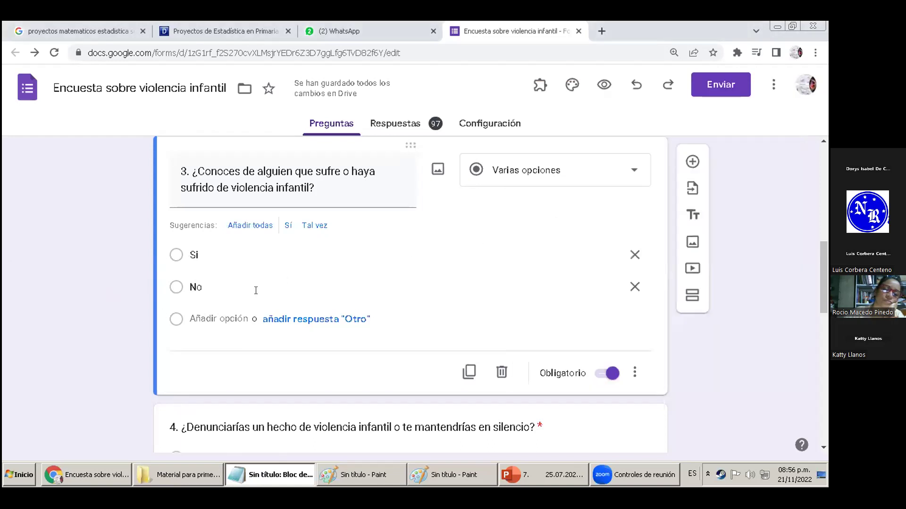
# - Try adding a question after question 3 with the text "4. Y ¿Has hecho algo al respecto?"
pyautogui.scroll(3, 614, 293)
pyautogui.scroll(-3, 614, 294)
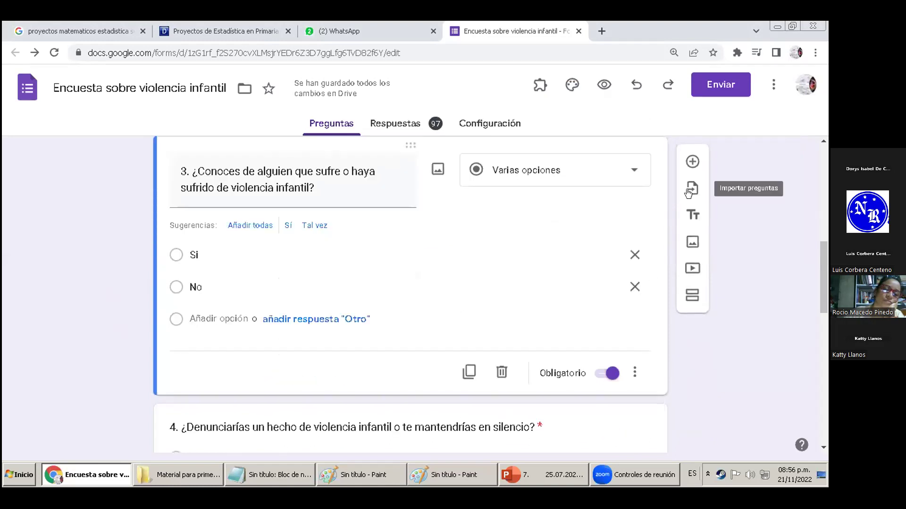
pyautogui.click(698, 157)
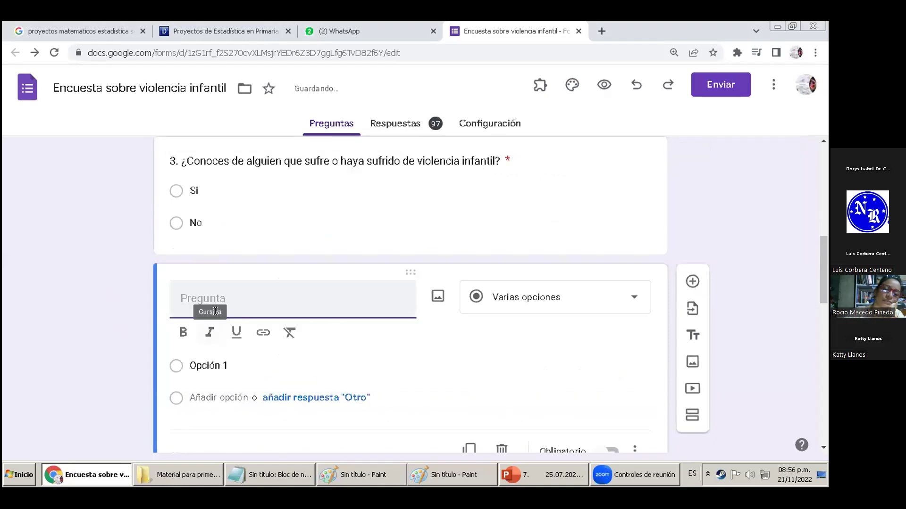
pyautogui.write('4.')
pyautogui.hotkey('ctrl', 'v')
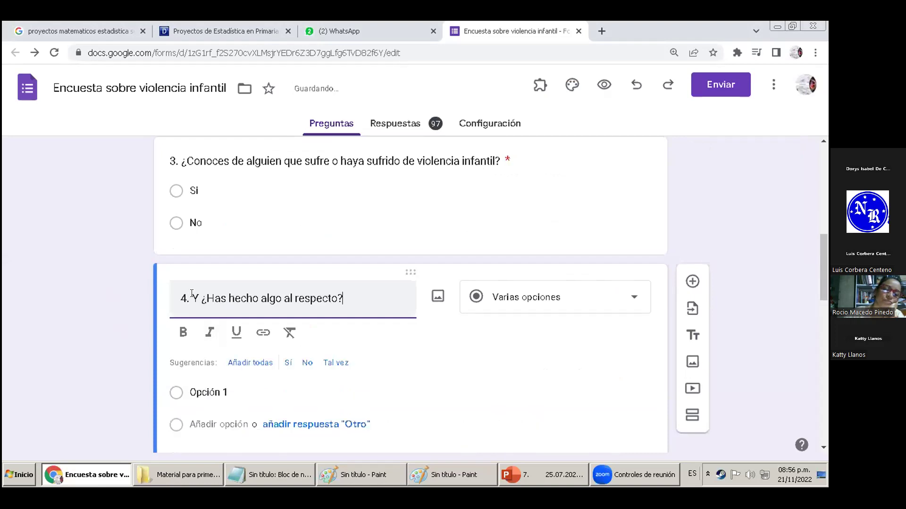
# - Try "Si" as the first answer option of the newly added question, and delete that question
pyautogui.click(212, 393)
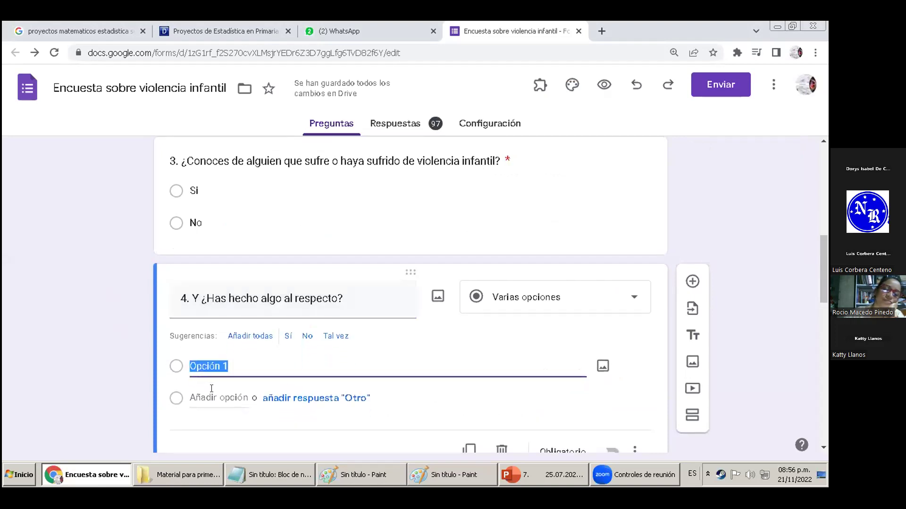
pyautogui.write('Si')
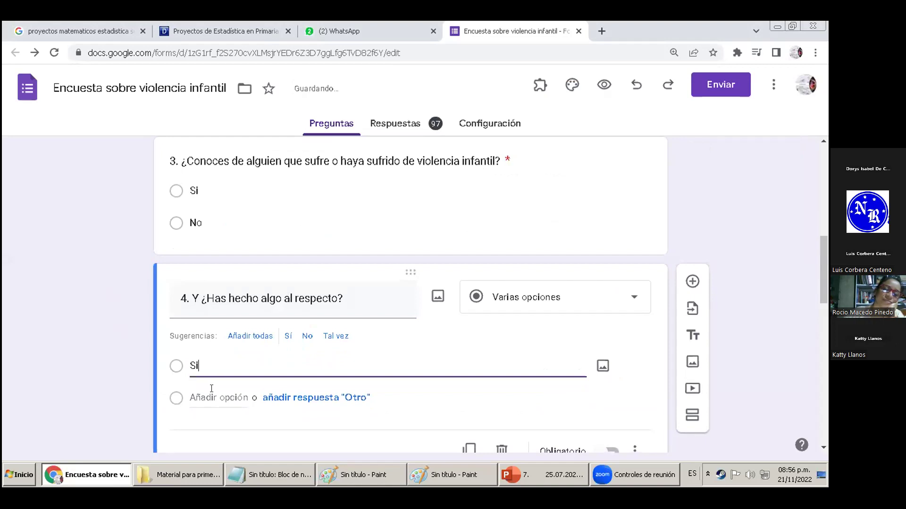
pyautogui.scroll(-4, 217, 378)
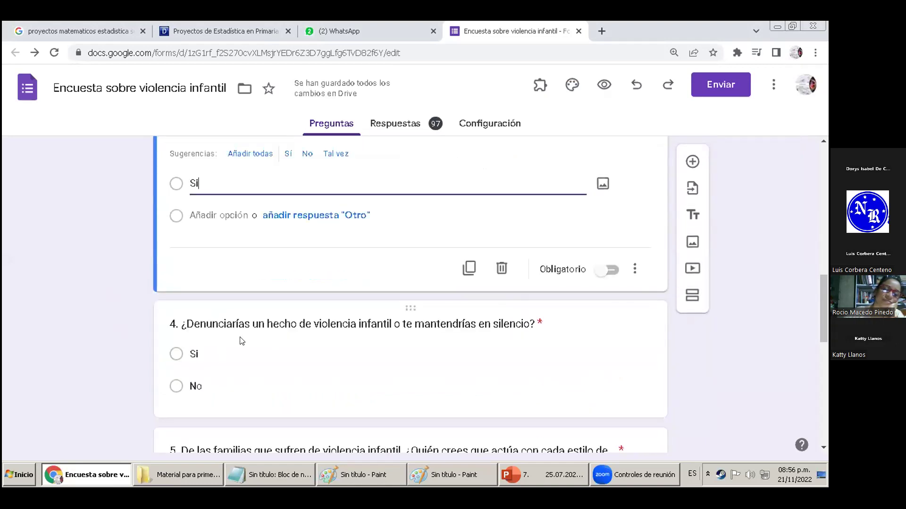
pyautogui.scroll(1, 242, 341)
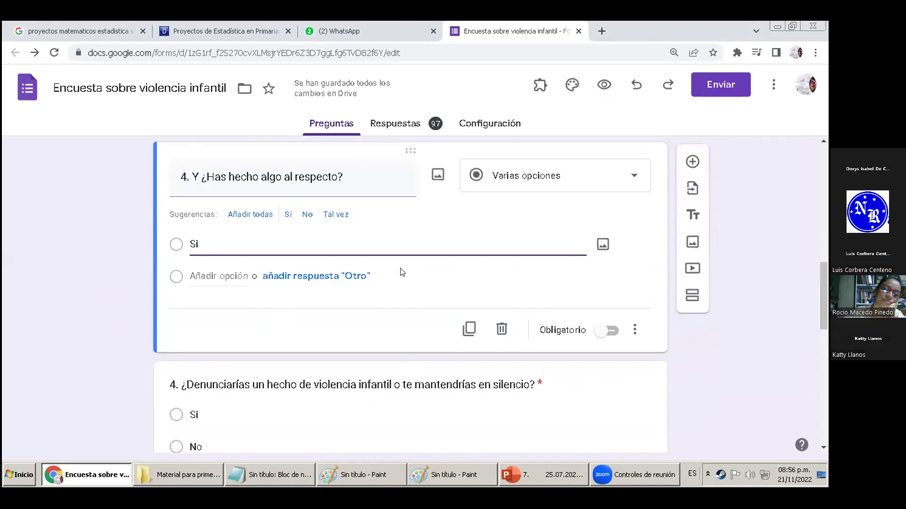
pyautogui.press('Return')
pyautogui.write('No')
pyautogui.click(609, 328)
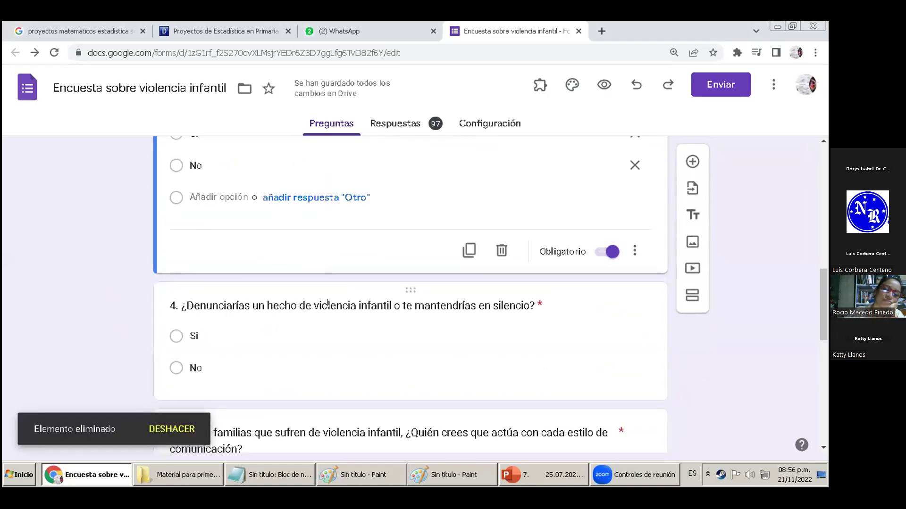
# - Remove "o te mantendrías en silencio" from question 4, so it reads "¿Denunciarías un hecho de violencia infantil?"
pyautogui.click(387, 307)
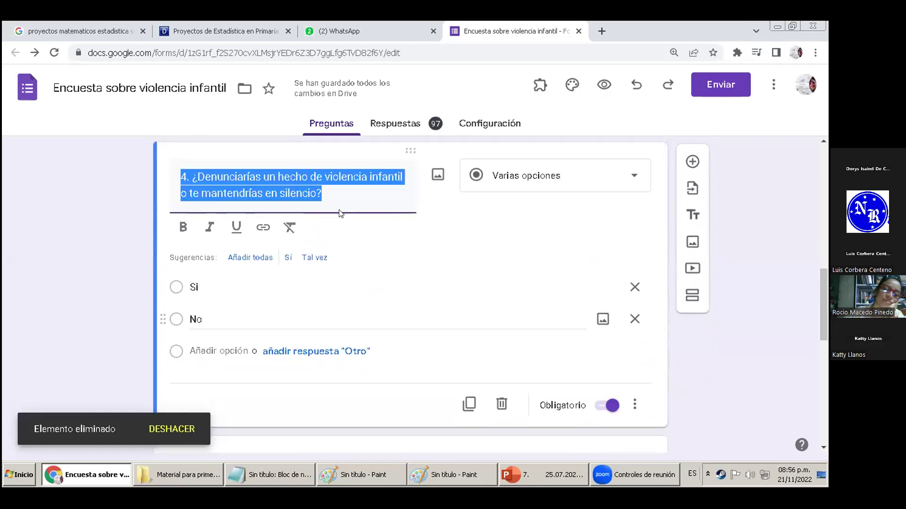
pyautogui.moveTo(316, 193); pyautogui.dragTo(184, 194)
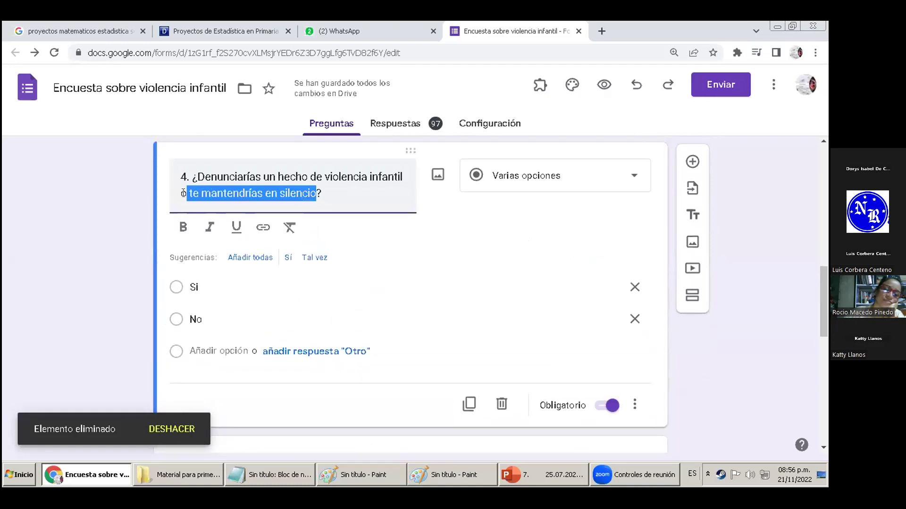
pyautogui.press('BackSpace')
pyautogui.press('BackSpace')
pyautogui.press('BackSpace')
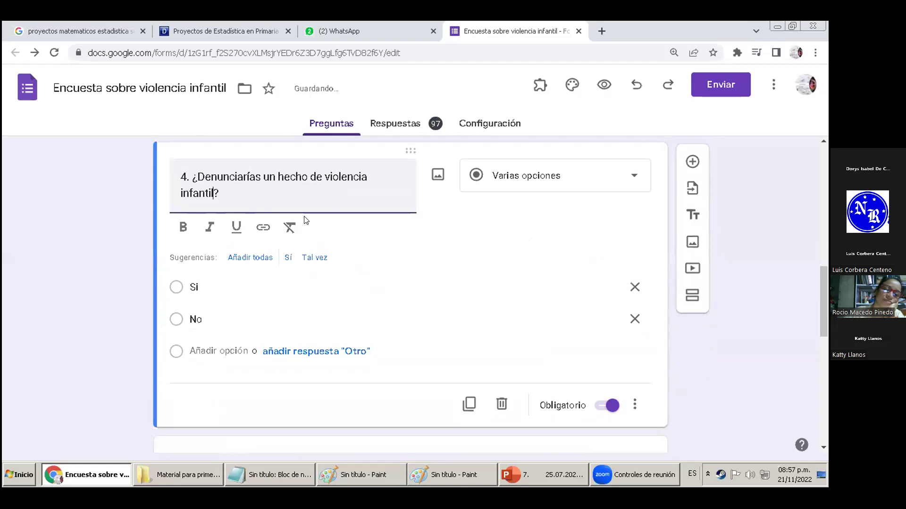
# - Review the wording and answer options of questions 3 and 4, and look over question 5
pyautogui.scroll(5, 270, 207)
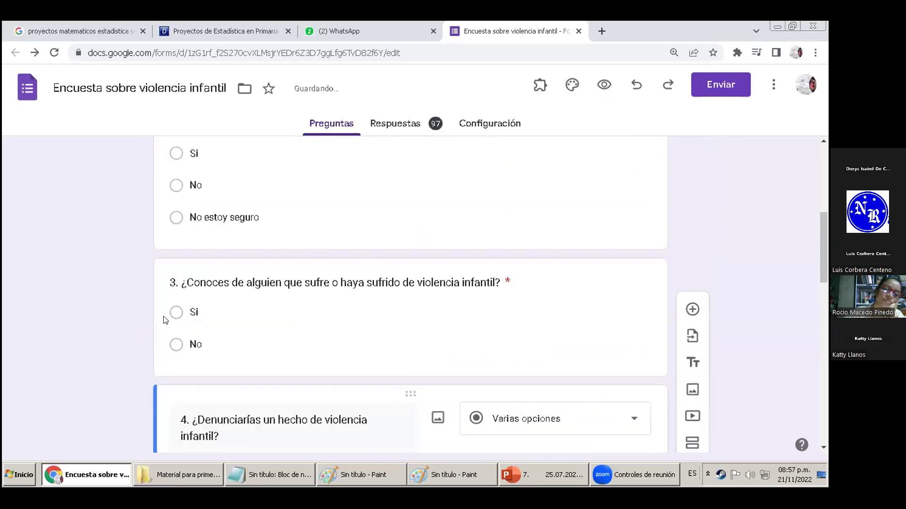
pyautogui.scroll(-1, 379, 300)
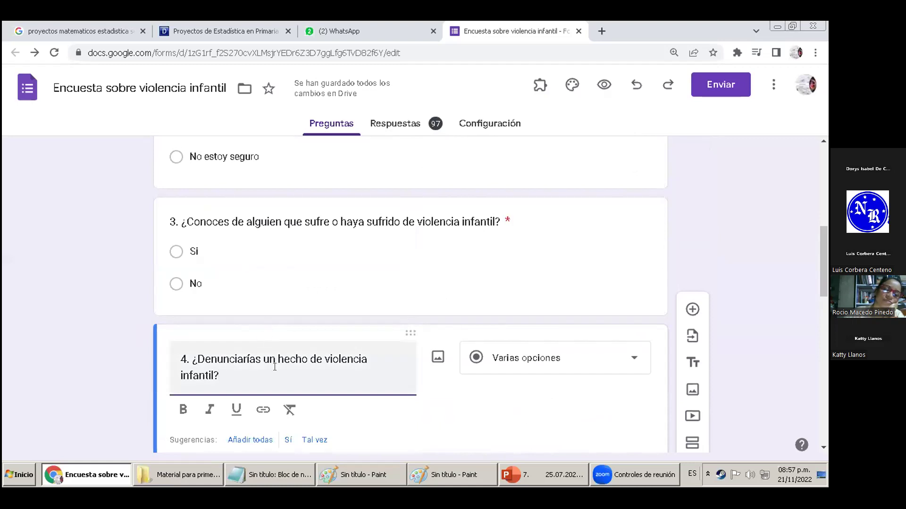
pyautogui.scroll(-1, 277, 370)
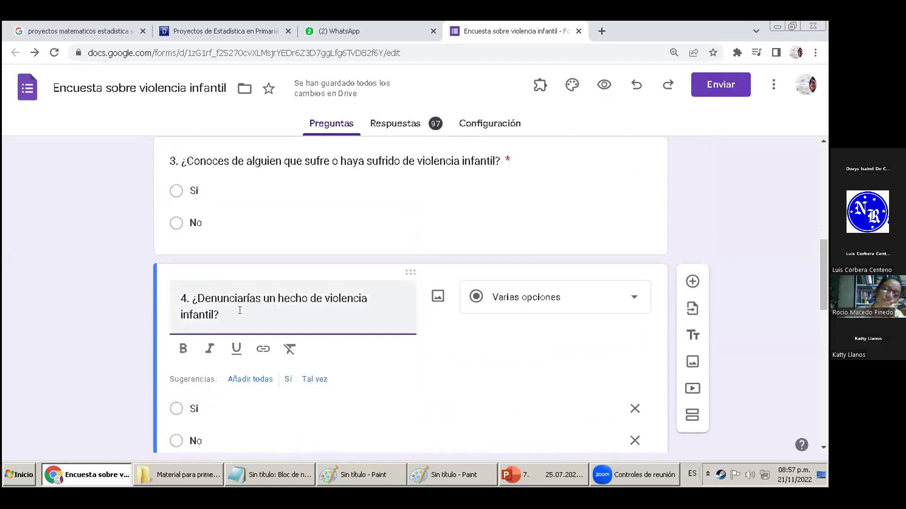
pyautogui.click(290, 73)
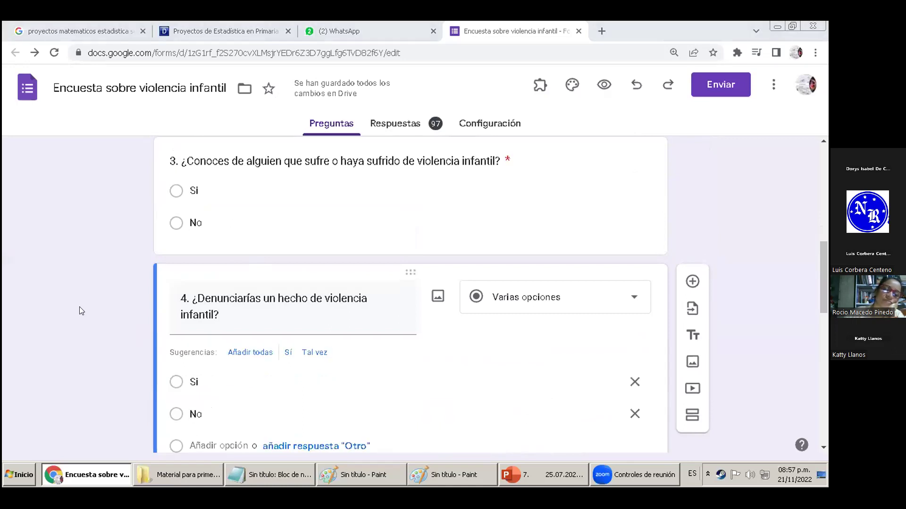
pyautogui.scroll(-3, 112, 338)
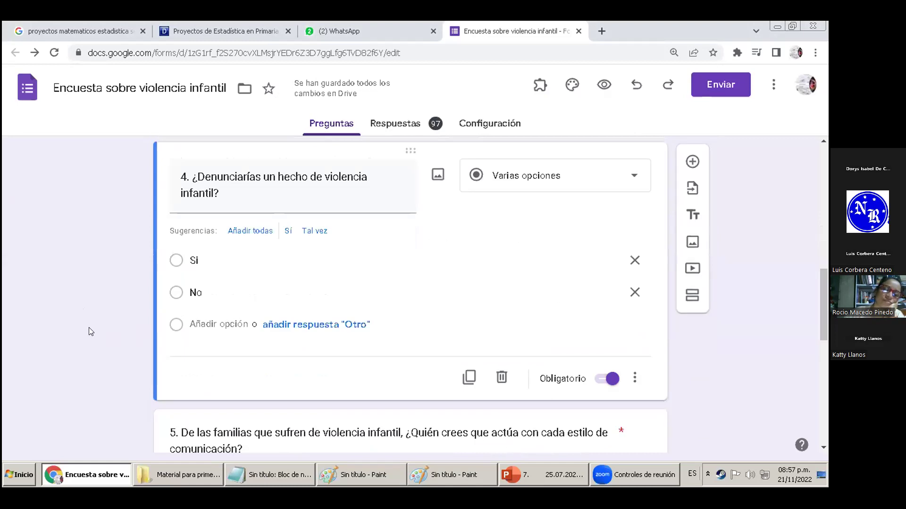
pyautogui.scroll(-4, 88, 327)
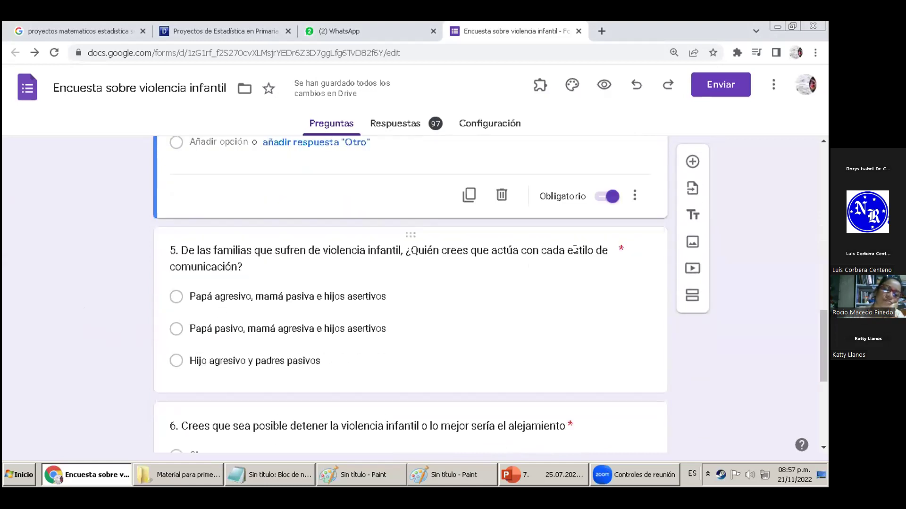
# - Delete question 5 about communication styles in families, and renumber the following question on stopping child violence as 5
pyautogui.click(641, 241)
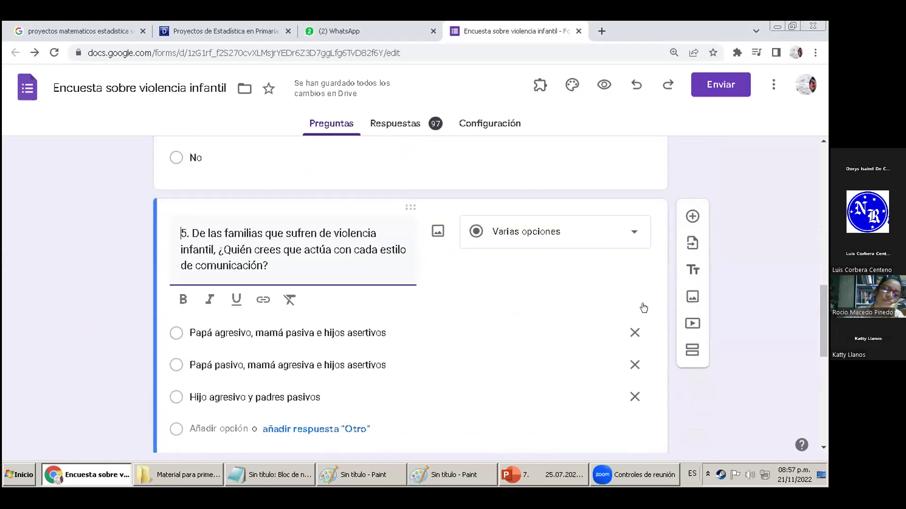
pyautogui.click(501, 421)
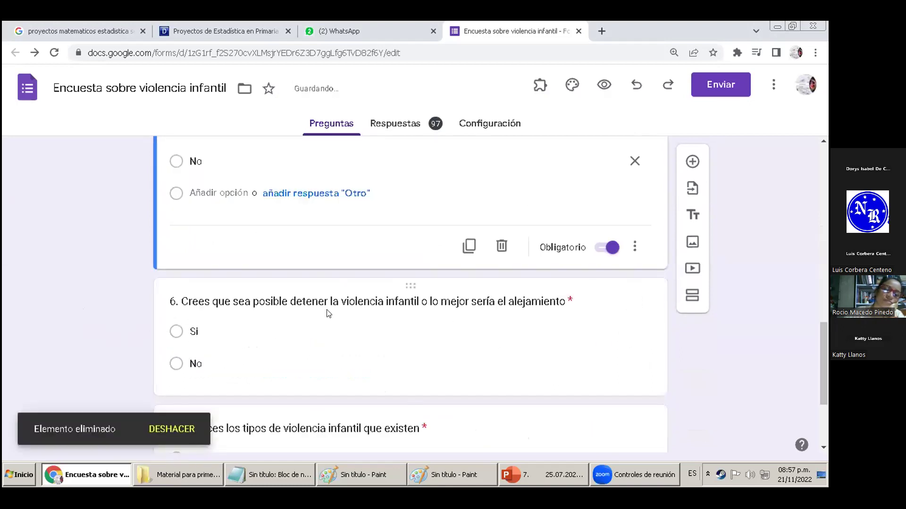
pyautogui.click(183, 362)
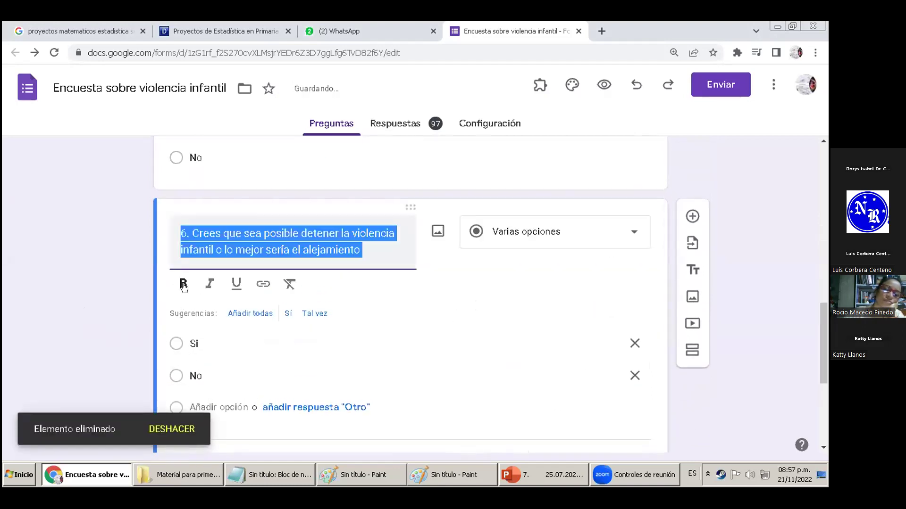
pyautogui.click(185, 233)
pyautogui.press('BackSpace')
pyautogui.write('5')
pyautogui.click(120, 251)
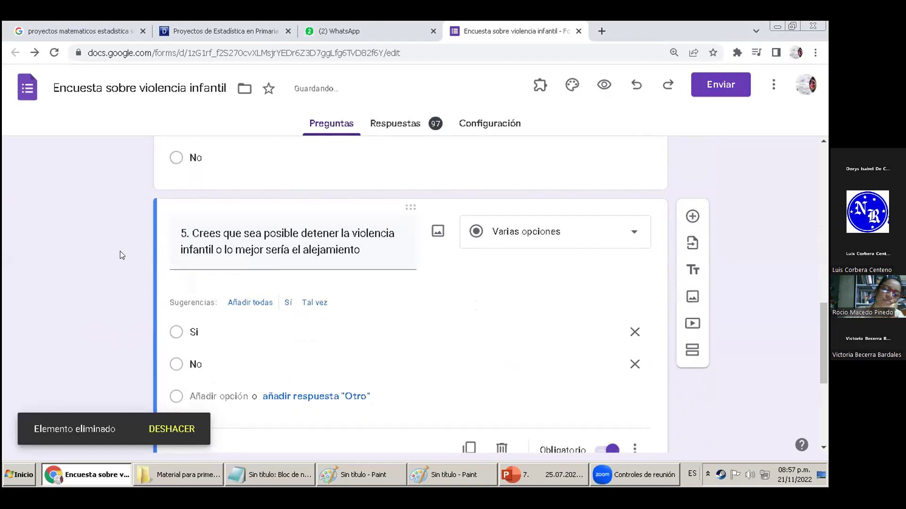
# - Review the wording and answer options of question 5 and its neighbouring questions, down to question 7
pyautogui.scroll(-3, 125, 269)
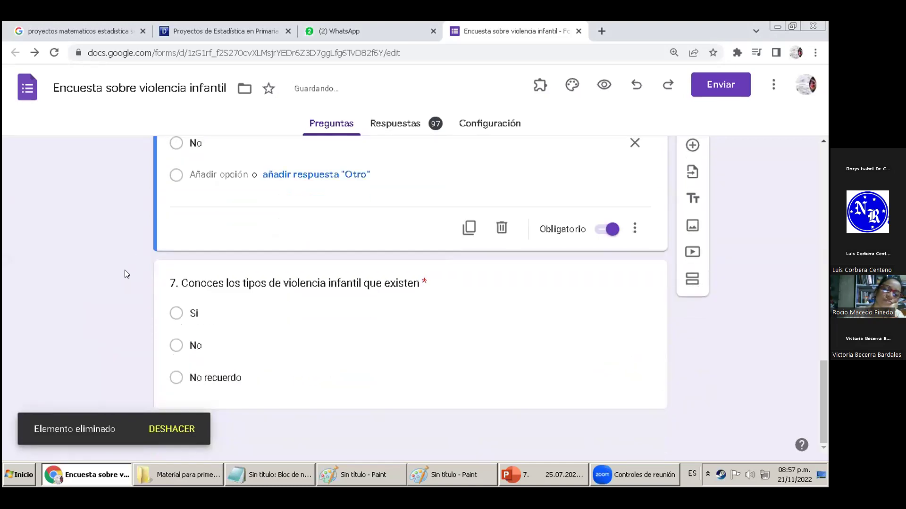
pyautogui.scroll(4, 125, 270)
pyautogui.scroll(-2, 127, 279)
pyautogui.scroll(1, 127, 278)
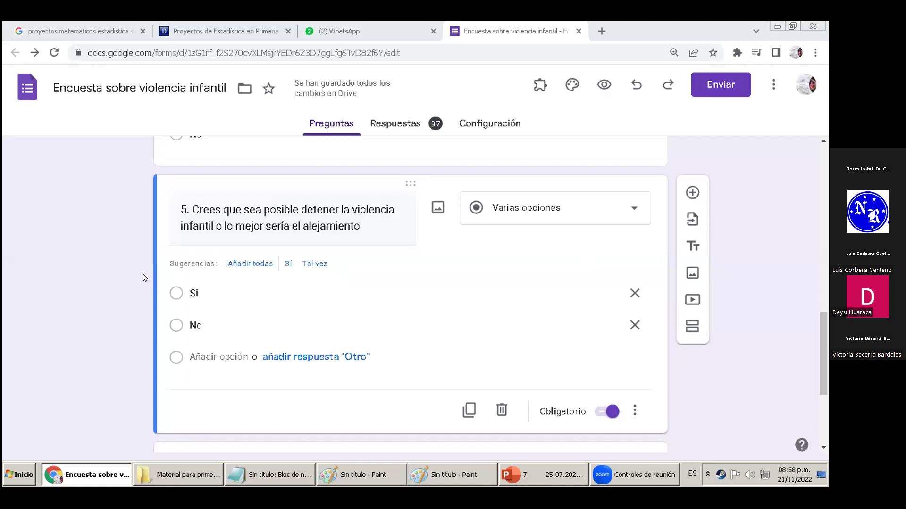
pyautogui.scroll(3, 142, 277)
pyautogui.scroll(-4, 149, 281)
pyautogui.scroll(1, 150, 279)
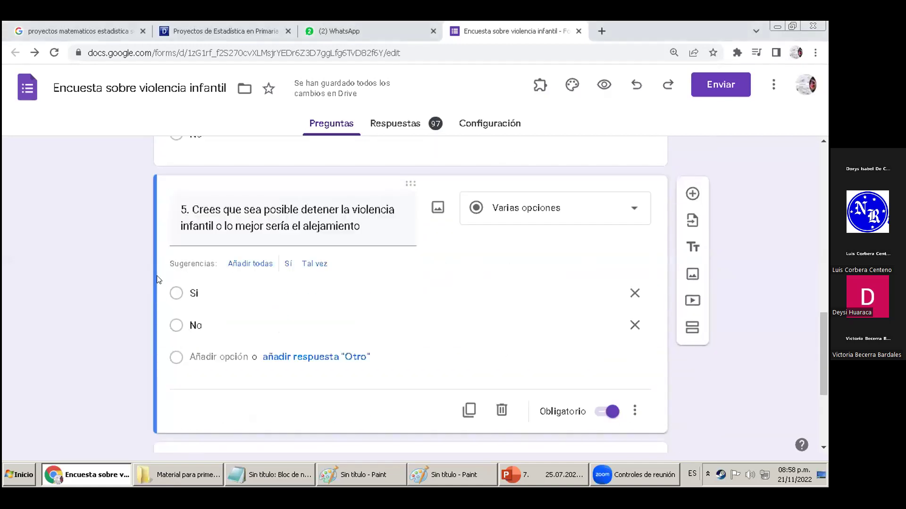
pyautogui.scroll(-4, 154, 272)
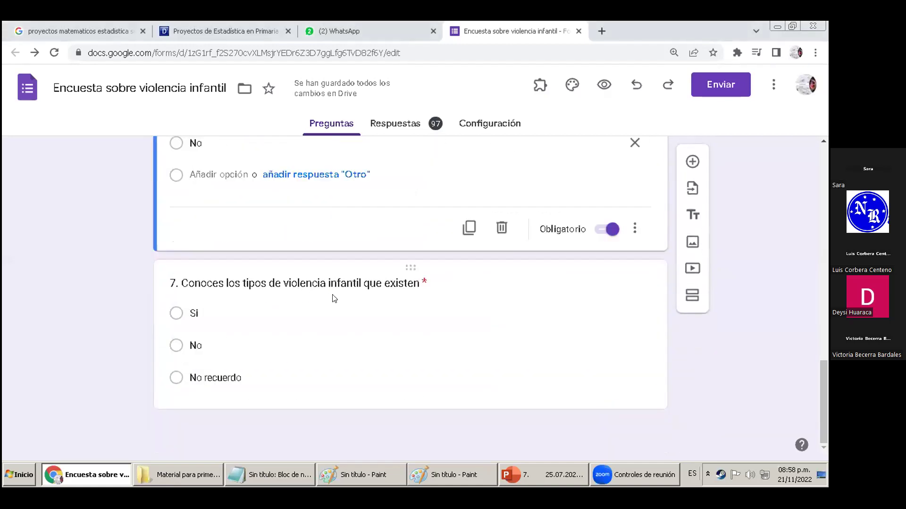
pyautogui.scroll(4, 330, 302)
pyautogui.scroll(-4, 125, 301)
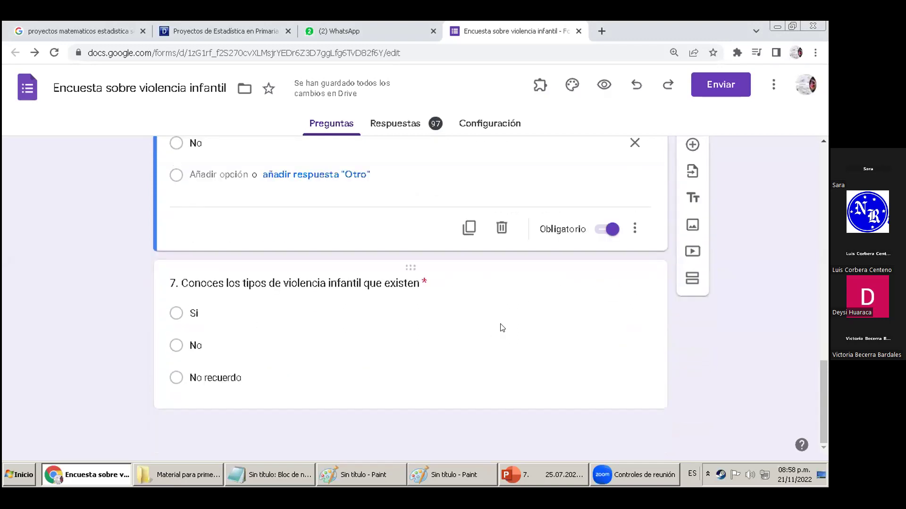
# - Delete question 7, "Conoces los tipos de violencia infantil que existen"
pyautogui.click(646, 283)
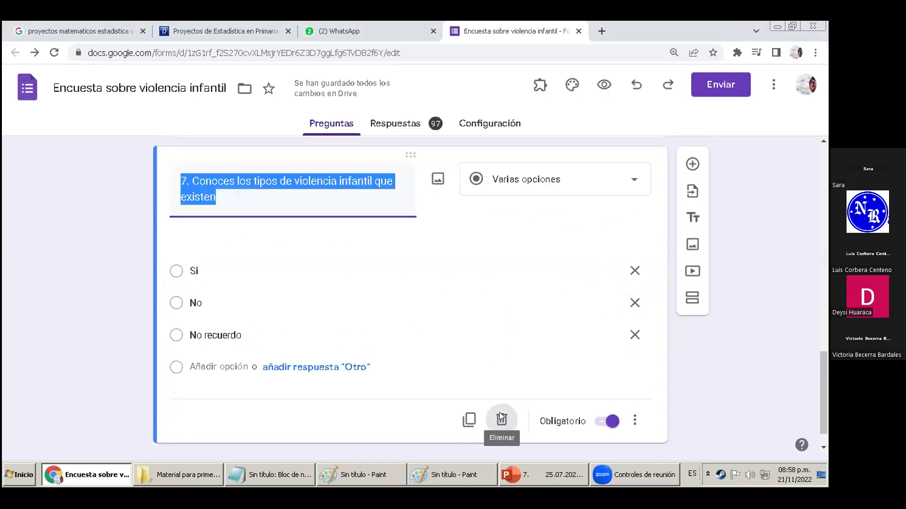
pyautogui.click(500, 413)
pyautogui.scroll(4, 275, 349)
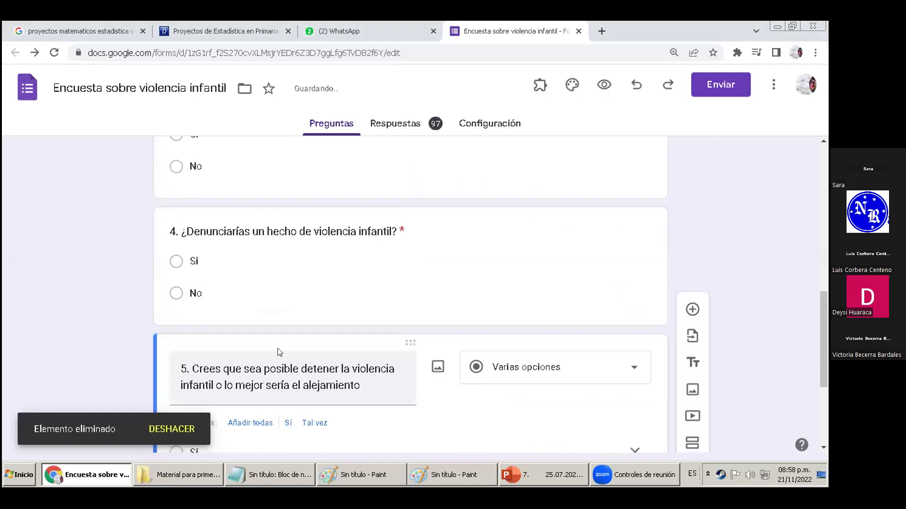
pyautogui.scroll(-4, 277, 350)
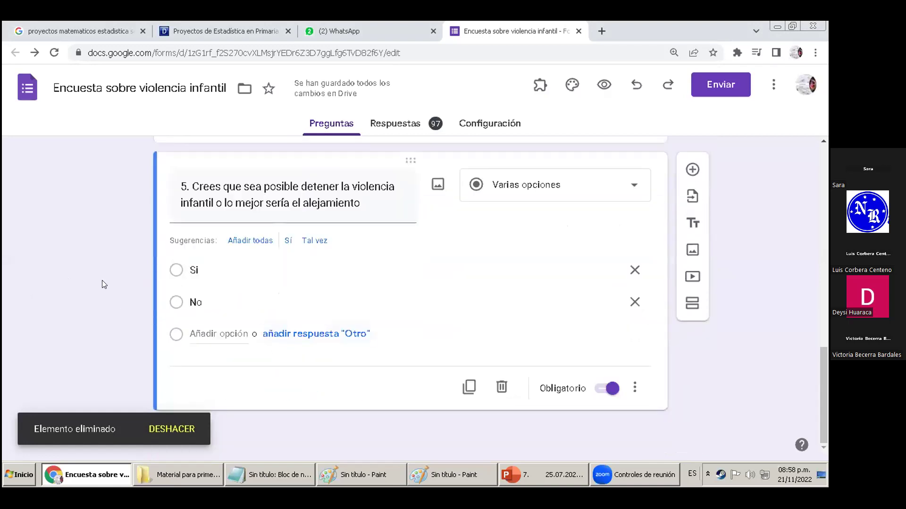
pyautogui.scroll(3, 115, 302)
pyautogui.scroll(-1, 128, 317)
pyautogui.scroll(-2, 129, 316)
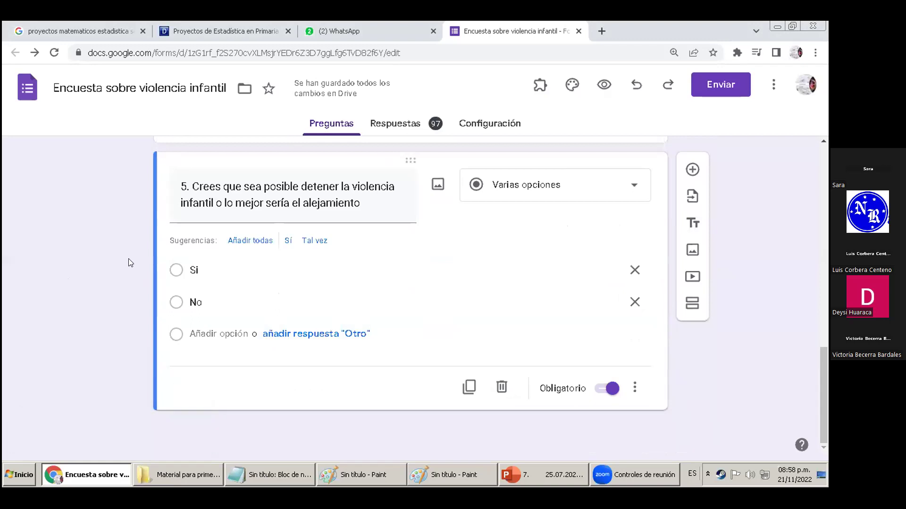
pyautogui.click(365, 195)
pyautogui.click(359, 203)
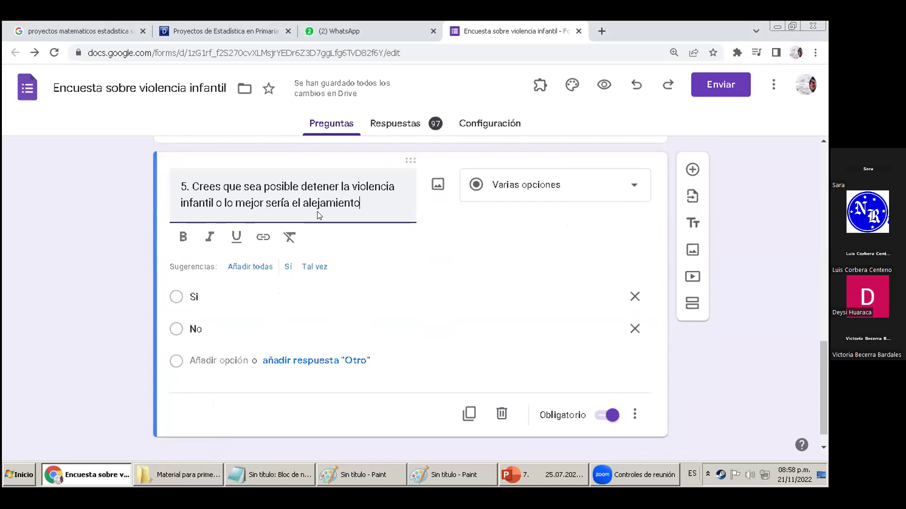
pyautogui.scroll(3, 317, 212)
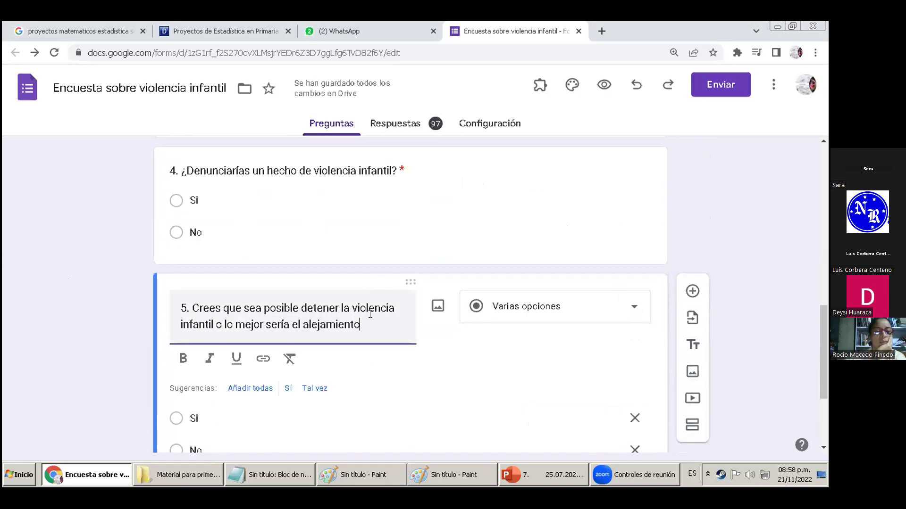
pyautogui.hotkey('shift', 'Left')
pyautogui.hotkey('shift', 'Left')
pyautogui.hotkey('ctrl', 'shift', 'Left')
pyautogui.hotkey('ctrl', 'shift', 'Left')
pyautogui.hotkey('ctrl', 'shift', 'Left')
pyautogui.hotkey('ctrl', 'shift', 'Left')
pyautogui.hotkey('ctrl', 'shift', 'Left')
pyautogui.hotkey('ctrl', 'shift', 'Left')
pyautogui.hotkey('ctrl', 'shift', 'Left')
pyautogui.hotkey('ctrl', 'shift', 'Left')
pyautogui.hotkey('ctrl', 'shift', 'Left')
pyautogui.hotkey('ctrl', 'shift', 'Left')
pyautogui.hotkey('ctrl', 'shift', 'Left')
pyautogui.hotkey('ctrl', 'shift', 'Left')
pyautogui.hotkey('ctrl', 'shift', 'Left')
pyautogui.hotkey('ctrl', 'shift', 'Left')
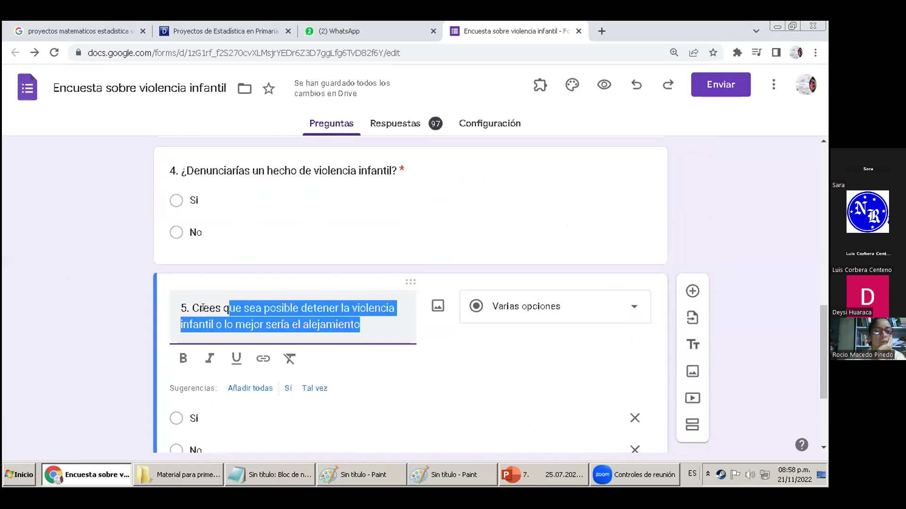
pyautogui.click(130, 315)
# - Try moving question 5 above question 4, directly after question 3
pyautogui.scroll(2, 122, 336)
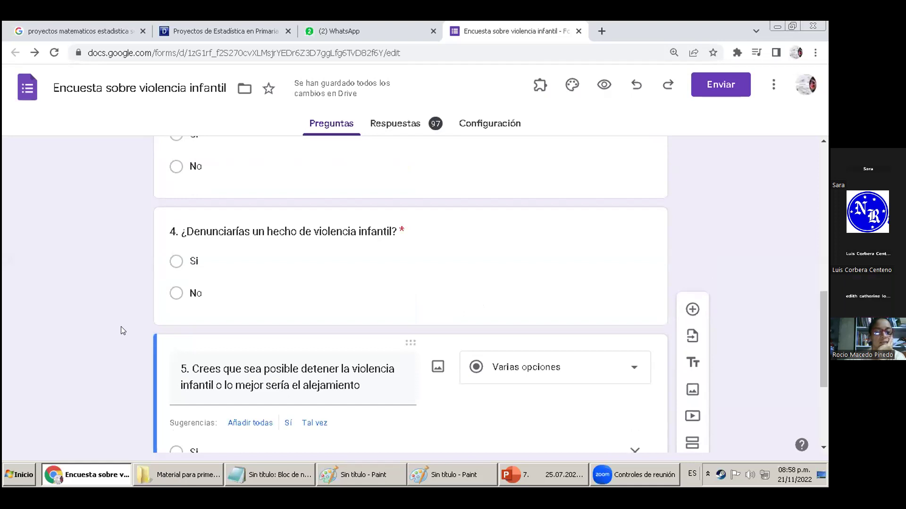
pyautogui.scroll(2, 121, 329)
pyautogui.scroll(-2, 121, 330)
pyautogui.scroll(1, 121, 330)
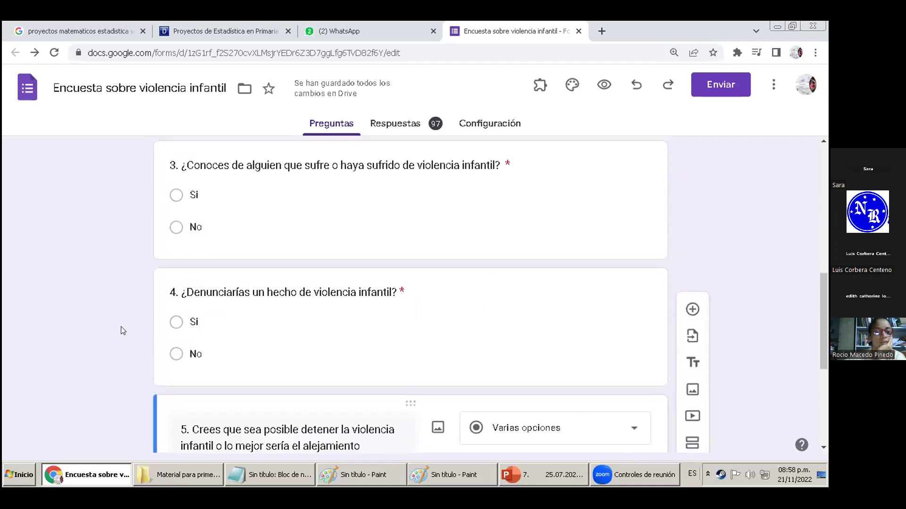
pyautogui.scroll(-1, 120, 326)
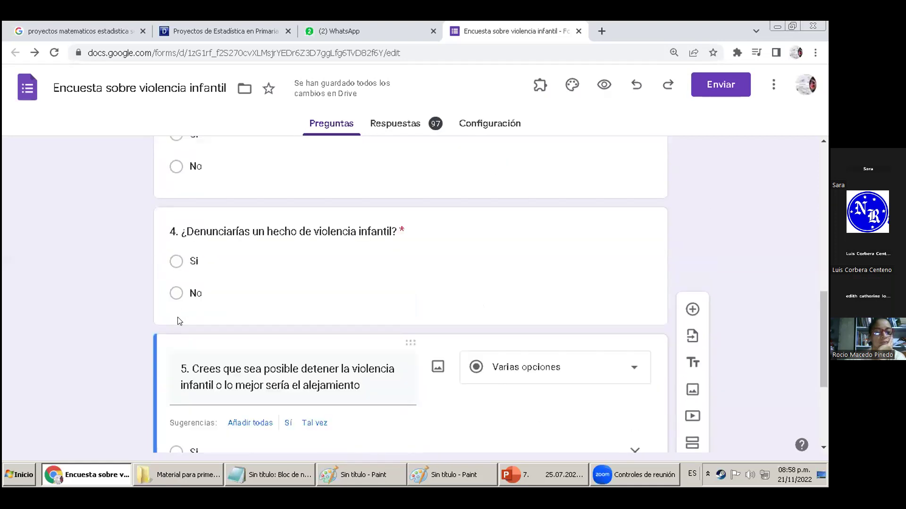
pyautogui.moveTo(172, 332); pyautogui.dragTo(168, 212)
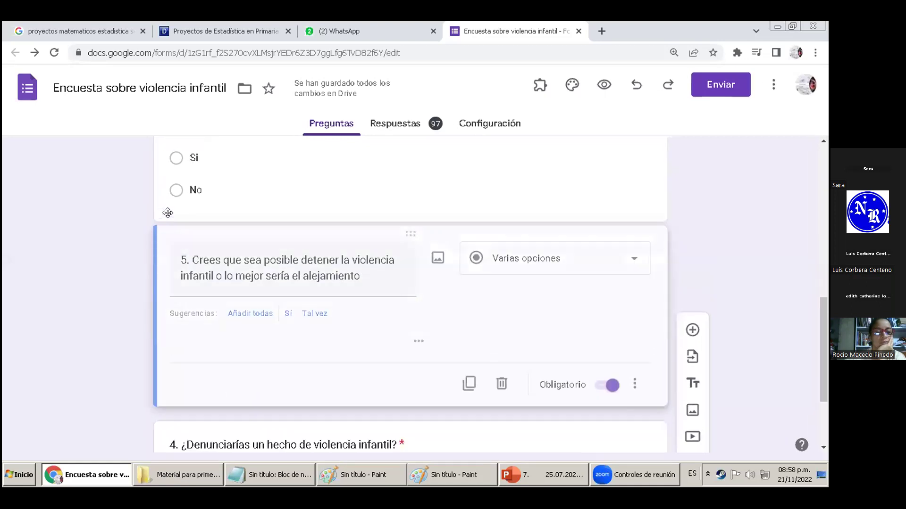
pyautogui.click(180, 314)
pyautogui.doubleClick(180, 316)
pyautogui.scroll(-3, 177, 313)
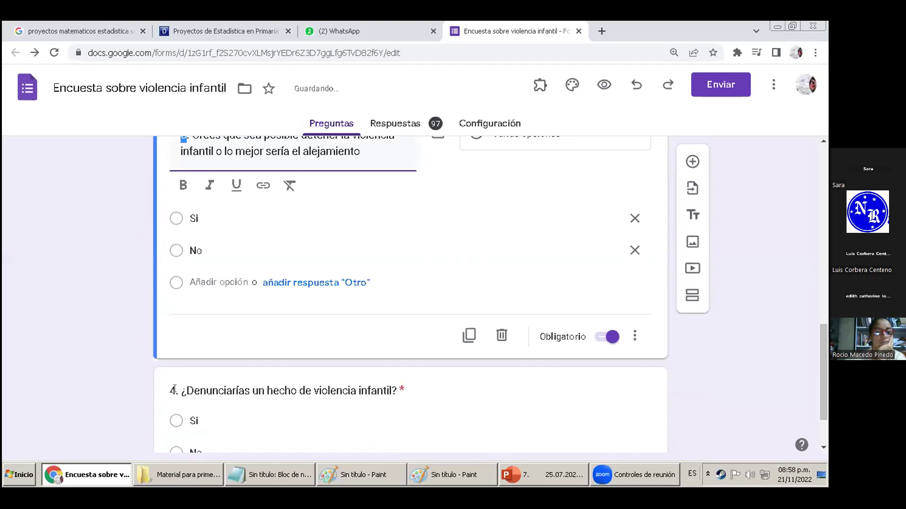
# - Move question 4 back above question 5, and check the order of questions 3 to 5
pyautogui.click(174, 390)
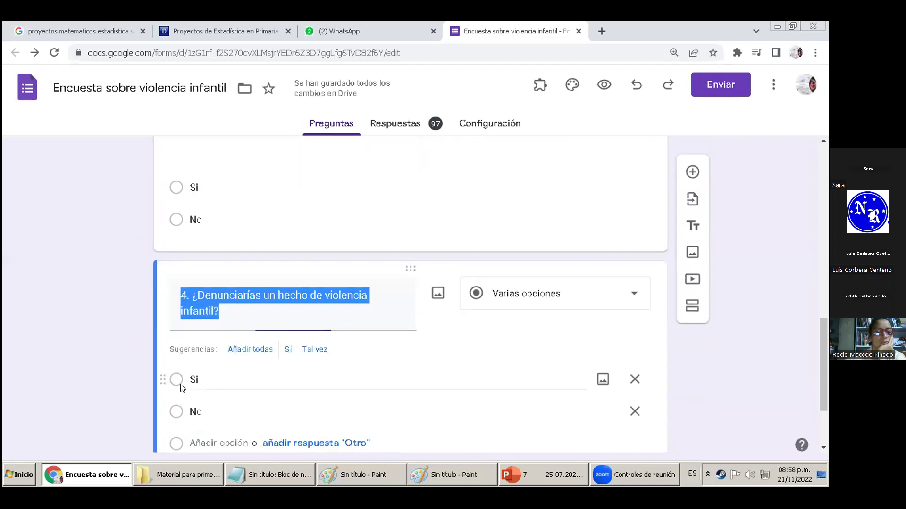
pyautogui.click(184, 295)
pyautogui.scroll(1, 183, 295)
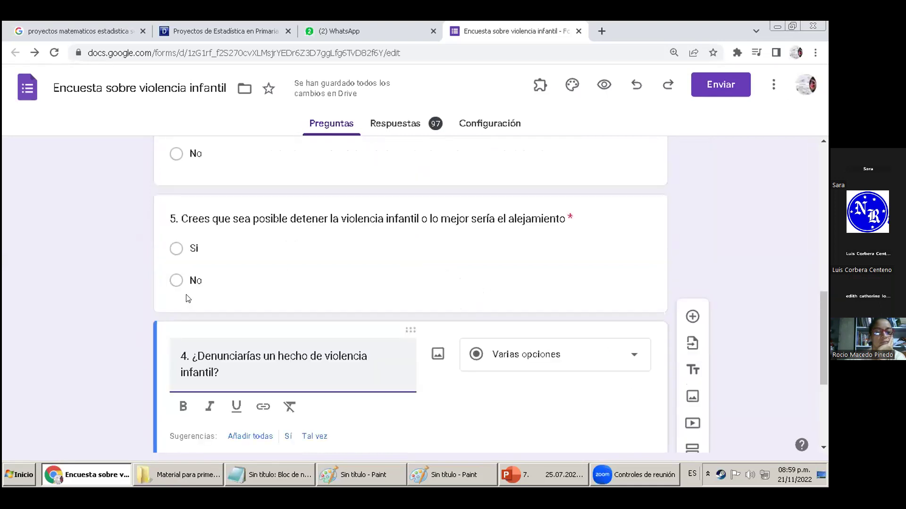
pyautogui.moveTo(181, 281); pyautogui.dragTo(179, 311)
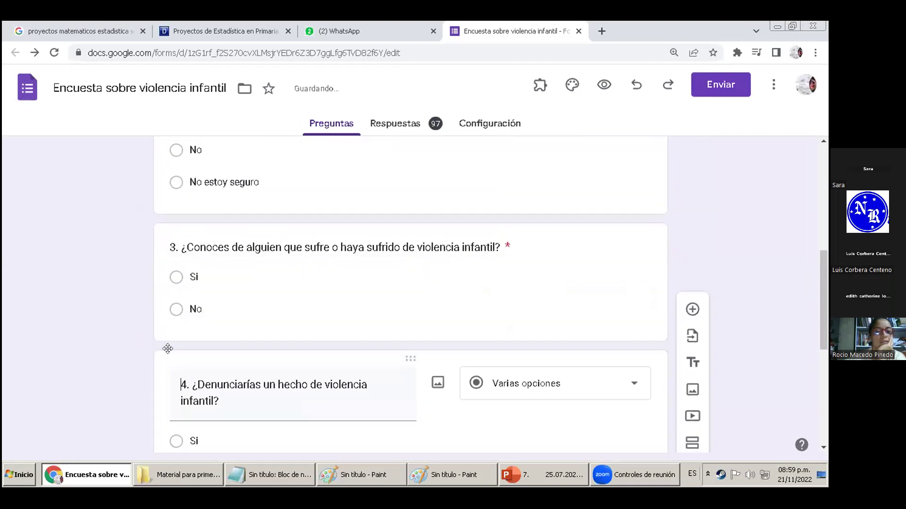
pyautogui.scroll(-4, 131, 342)
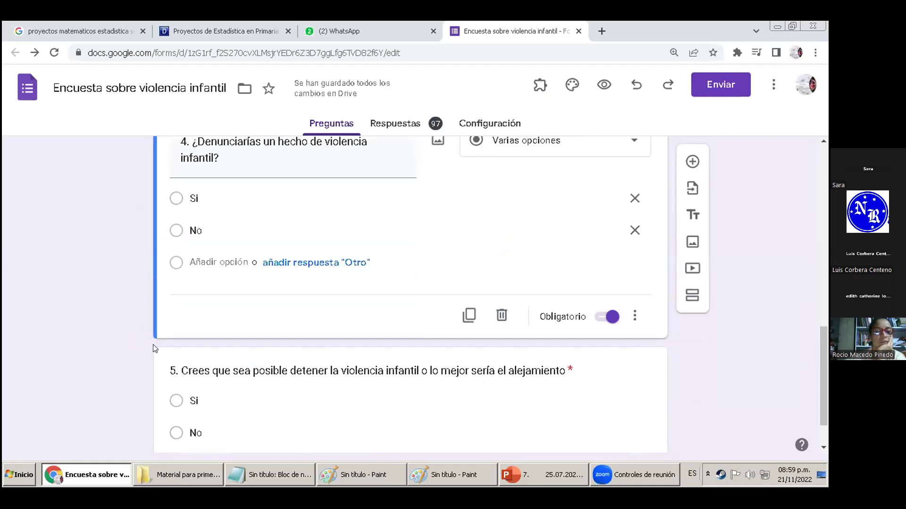
pyautogui.scroll(3, 143, 352)
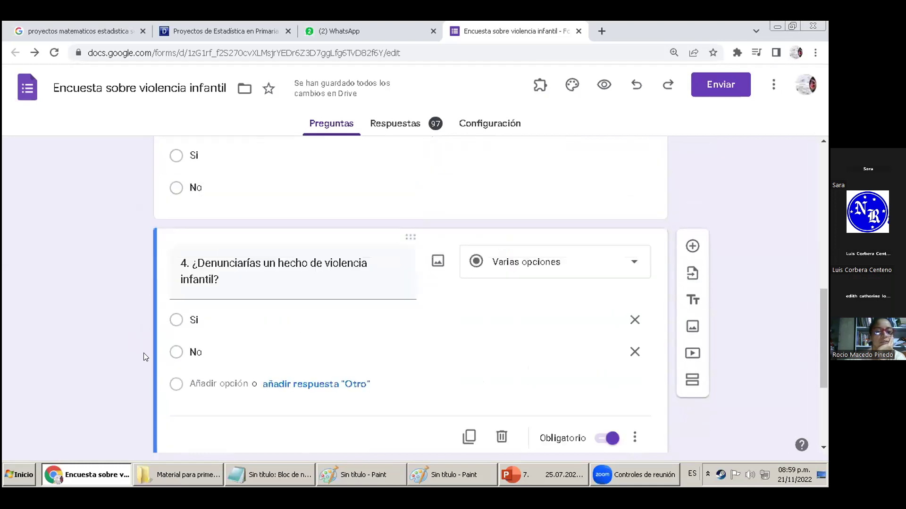
pyautogui.scroll(1, 142, 355)
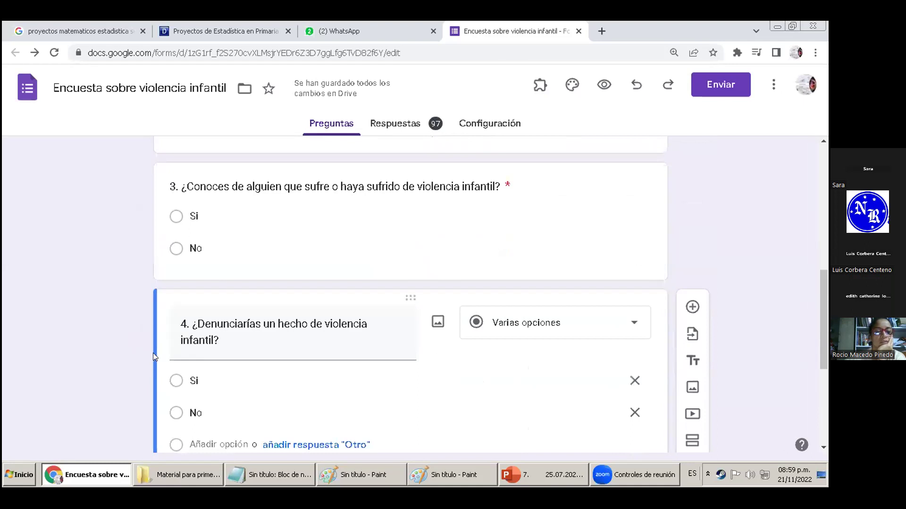
pyautogui.scroll(-1, 162, 351)
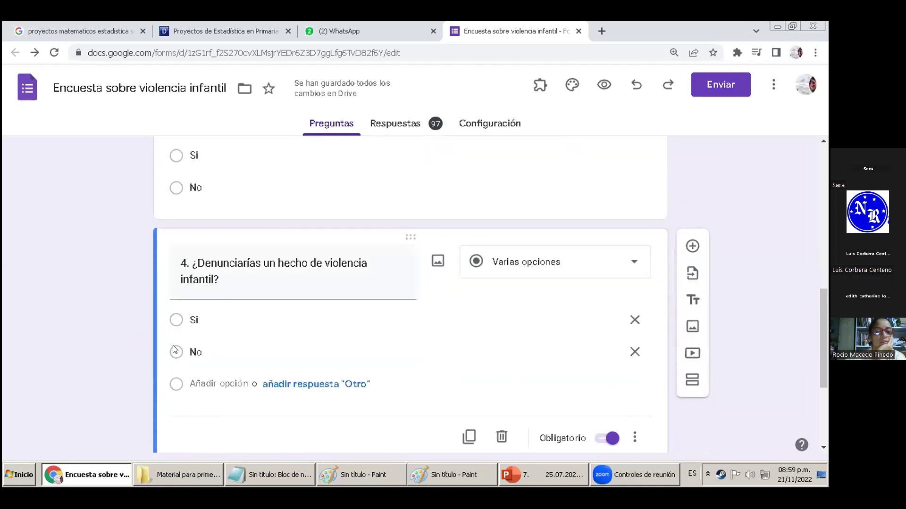
pyautogui.scroll(-2, 146, 355)
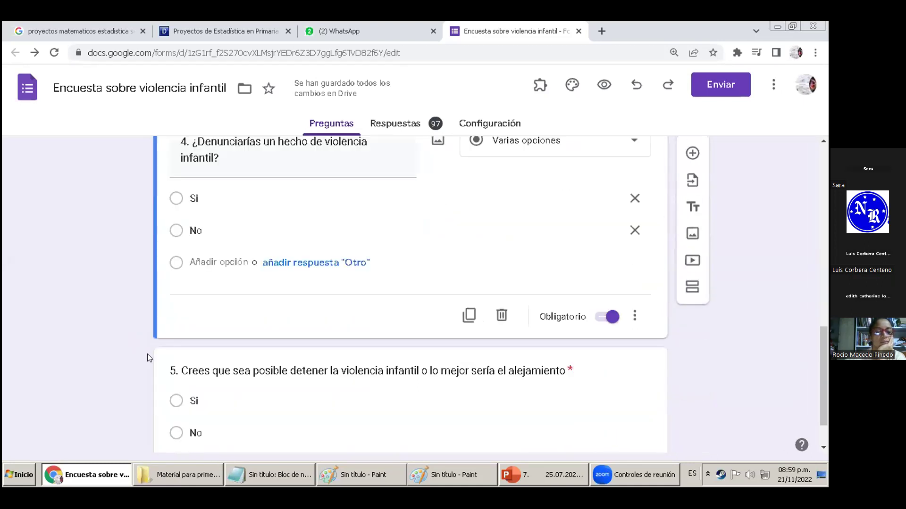
# - Replace the wording of question 5 after its number with "Conoces"
pyautogui.click(157, 357)
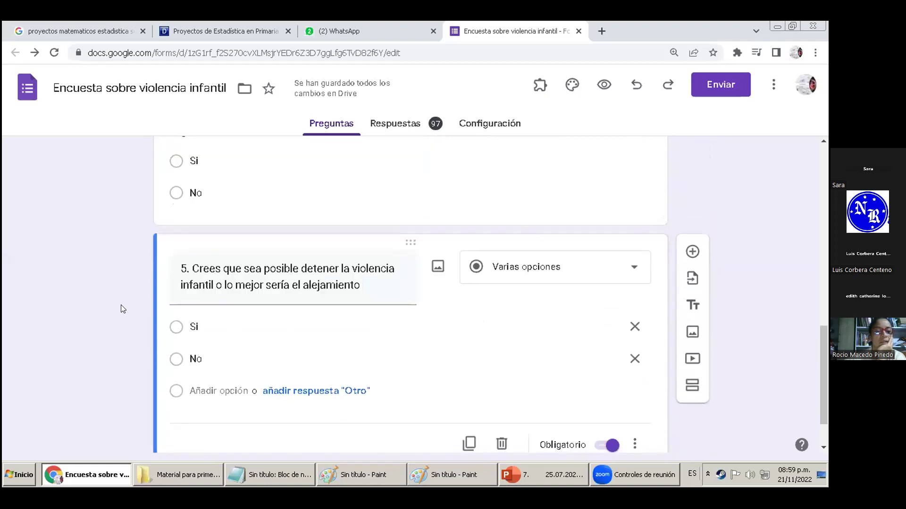
pyautogui.tripleClick(361, 286)
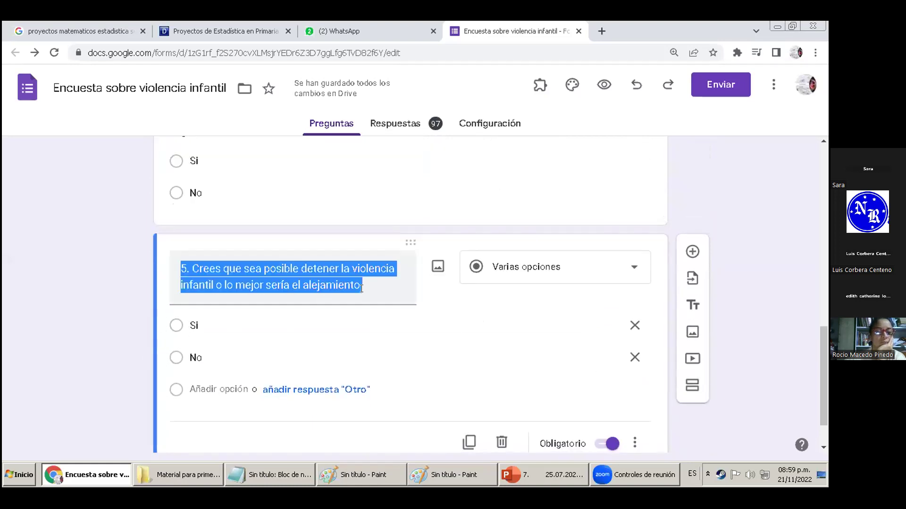
pyautogui.click(361, 287)
pyautogui.moveTo(361, 287); pyautogui.dragTo(193, 264)
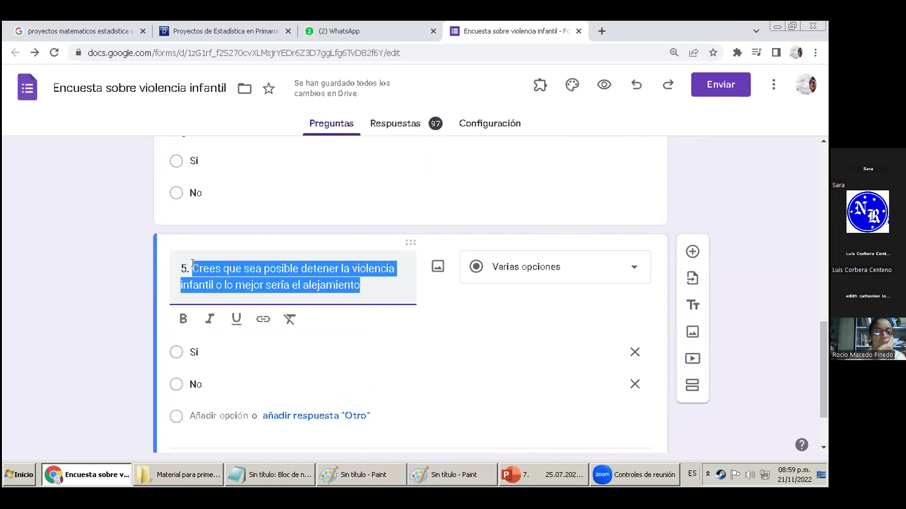
pyautogui.write('Conoces in')
pyautogui.press('BackSpace')
pyautogui.press('BackSpace')
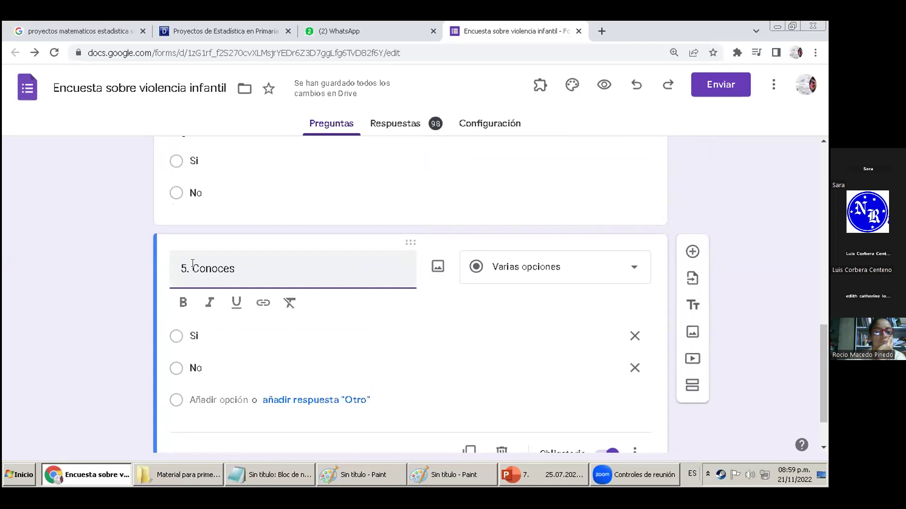
pyautogui.click(560, 302)
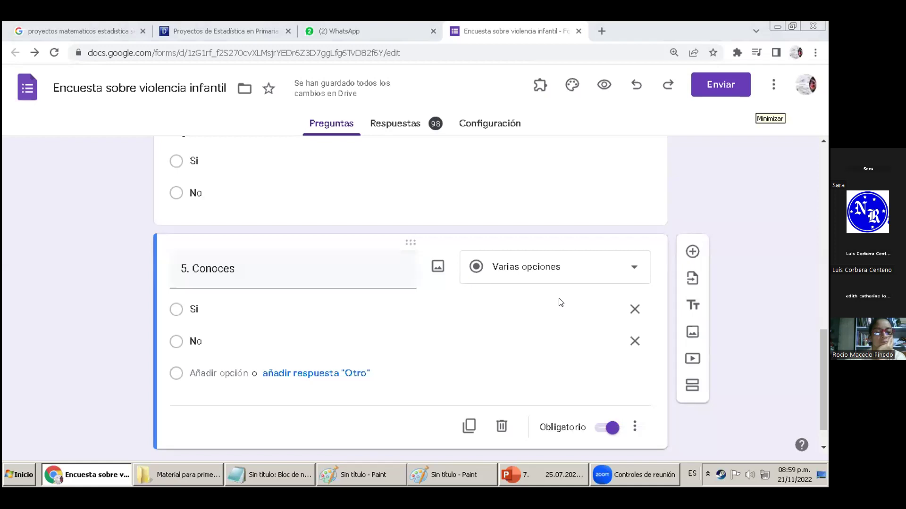
# - Reword question 5 as "Conoces de algo o alguien a quien denunciar el maltrato infantil", keeping its number
pyautogui.click(252, 268)
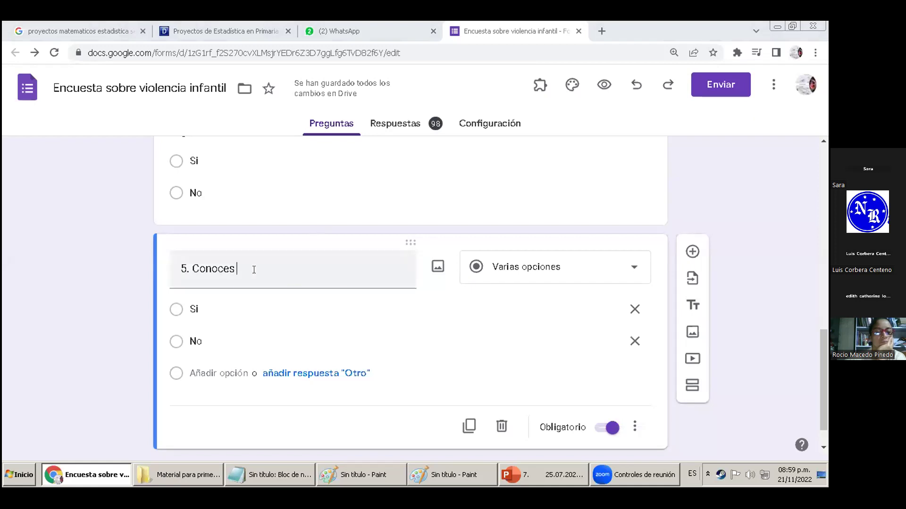
pyautogui.moveTo(254, 269); pyautogui.dragTo(186, 267)
pyautogui.scroll(2, 121, 319)
pyautogui.scroll(-1, 122, 319)
pyautogui.scroll(-1, 123, 321)
pyautogui.scroll(1, 125, 321)
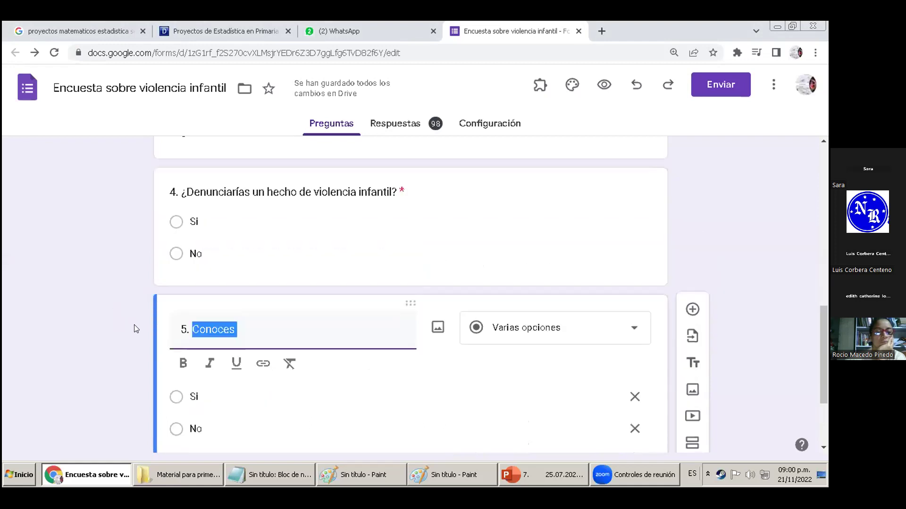
pyautogui.click(242, 330)
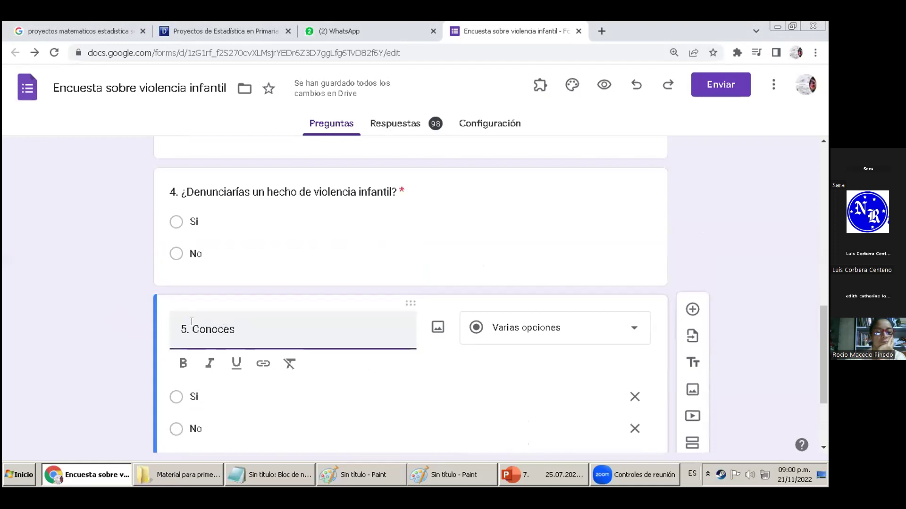
pyautogui.moveTo(191, 321); pyautogui.dragTo(273, 324)
pyautogui.write('Conoces de alguien a quien denunciar')
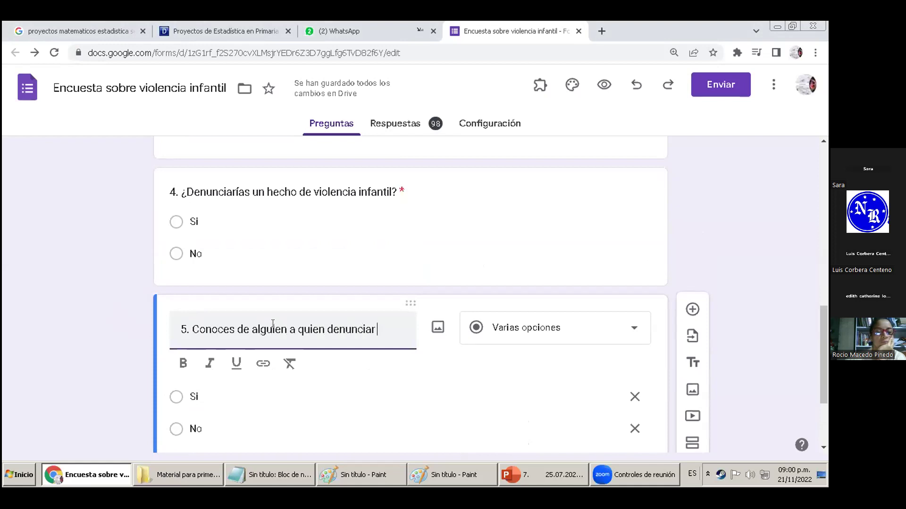
pyautogui.write(' el ma')
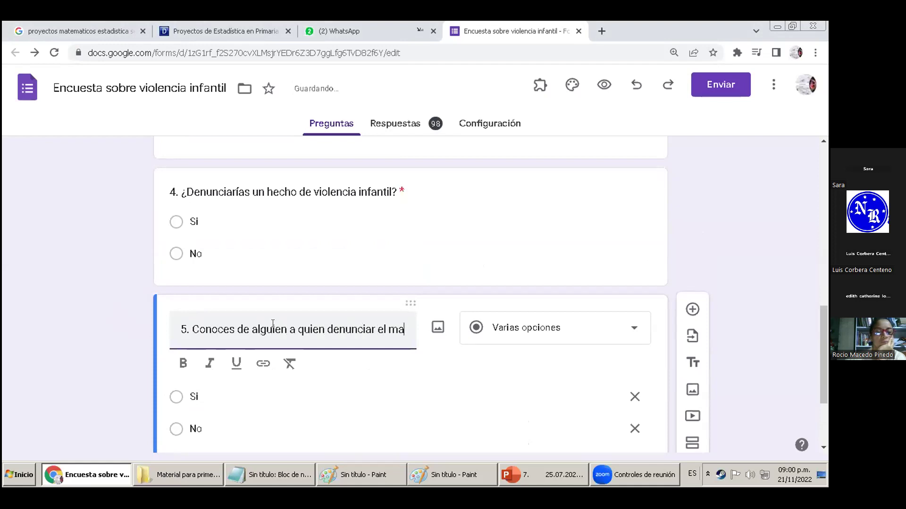
pyautogui.write('ltrato infantil')
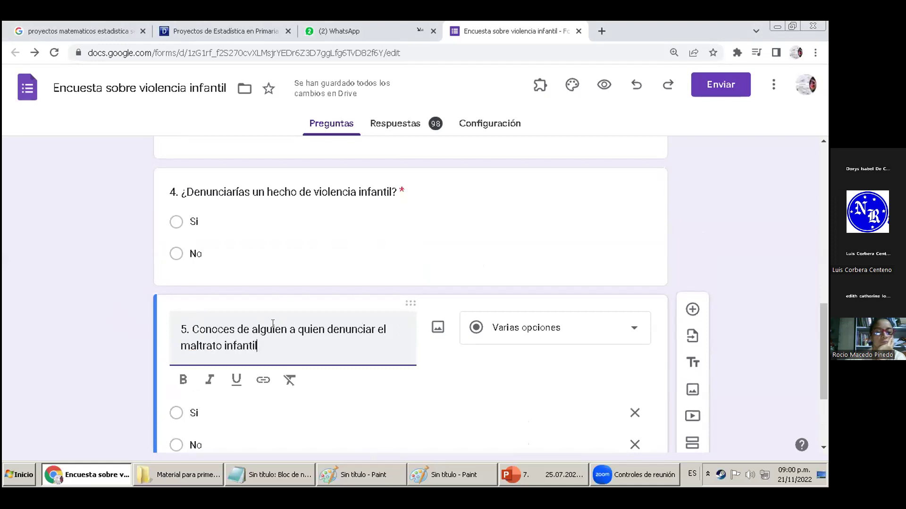
pyautogui.click(251, 324)
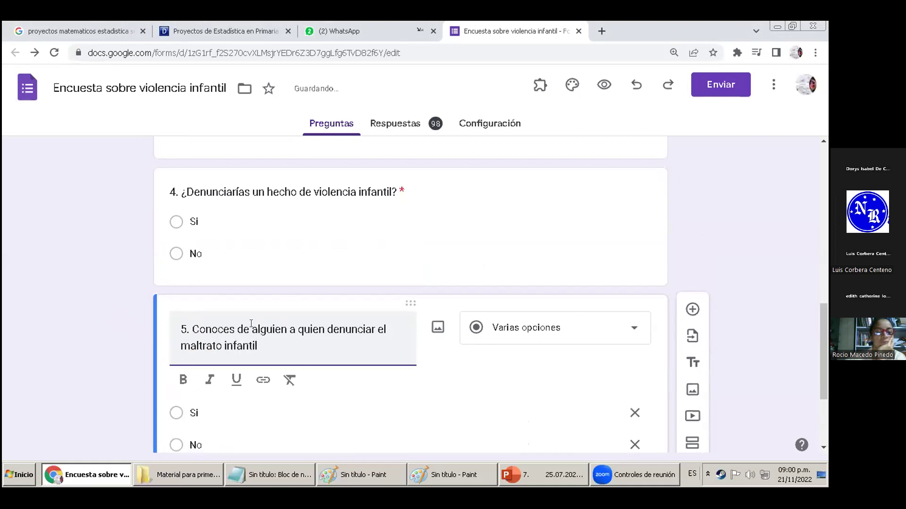
pyautogui.write('algo o')
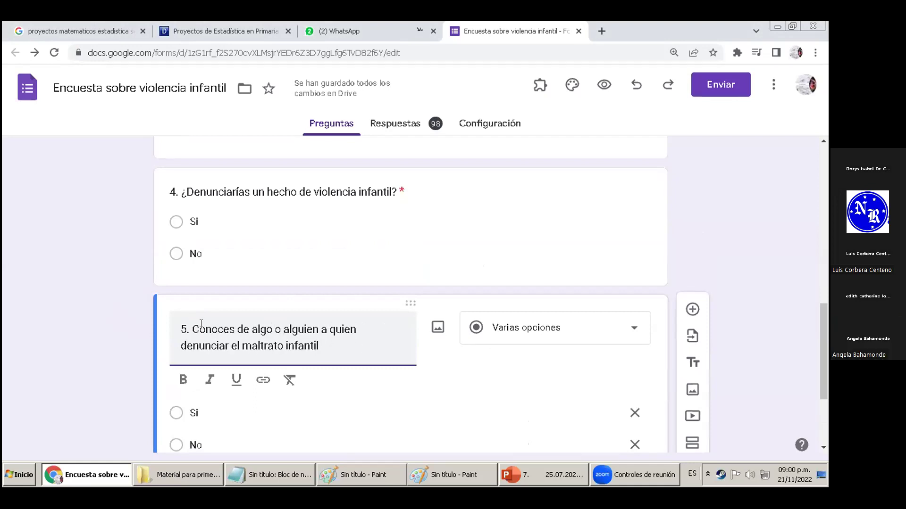
# - Rewrite question 5 as "Conoces donde acudir en caso seas víctima de violencia infantil", keeping its number
pyautogui.moveTo(192, 326); pyautogui.dragTo(319, 347)
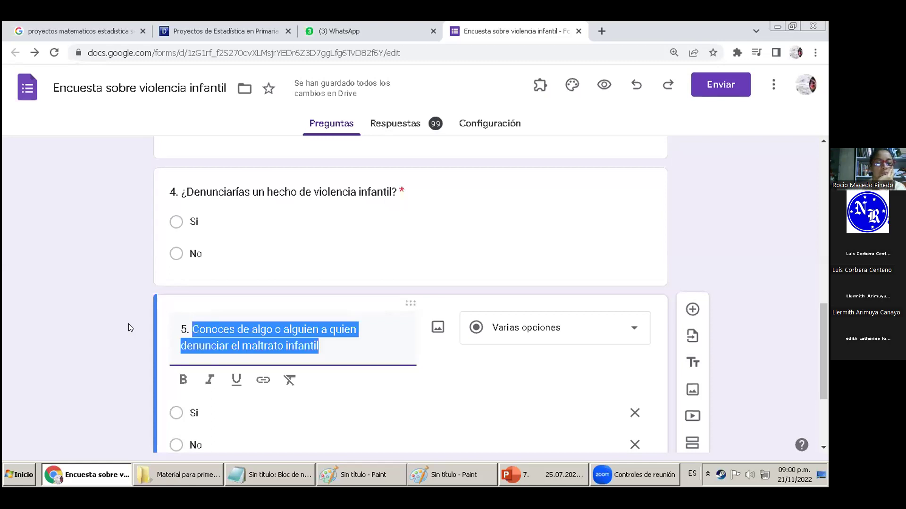
pyautogui.write('Co')
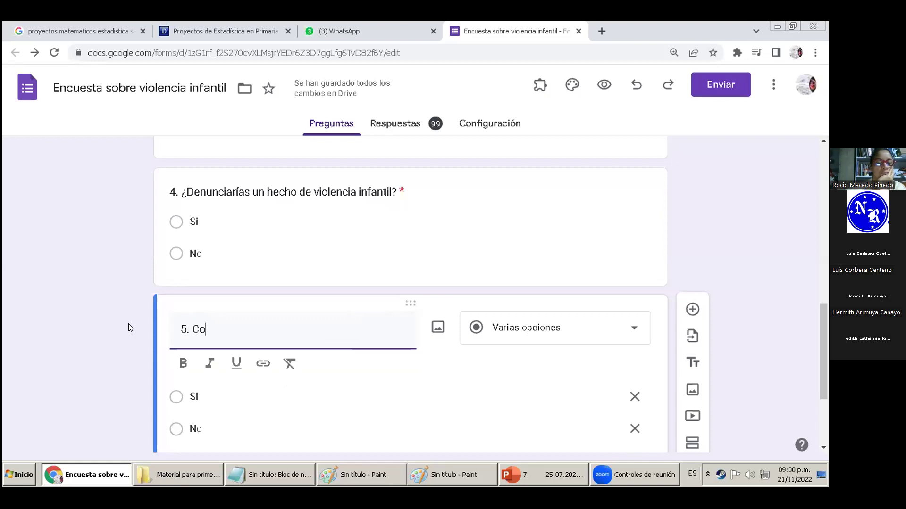
pyautogui.write('noces donde acudir')
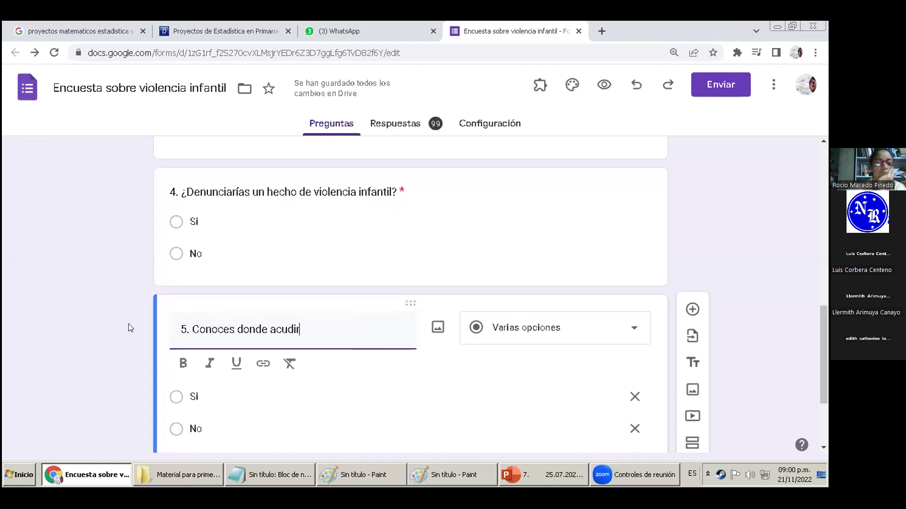
pyautogui.write(' en caso seas víc')
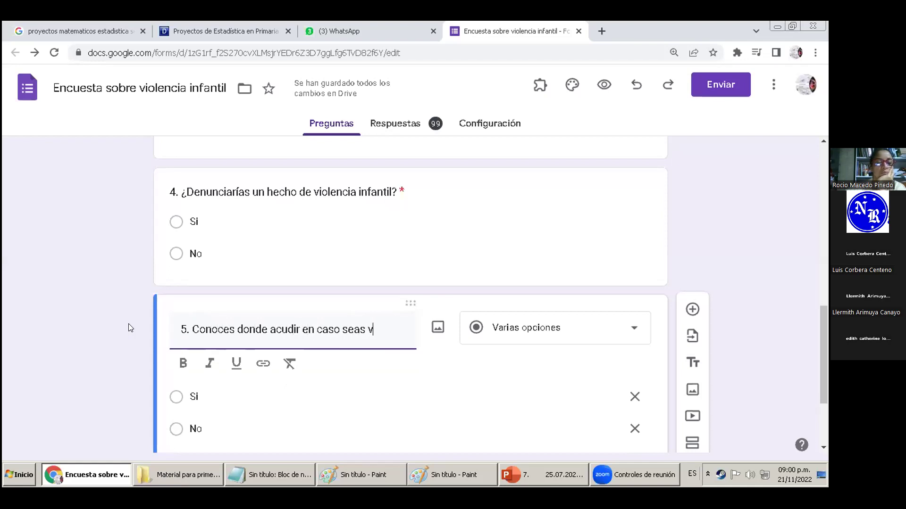
pyautogui.press('BackSpace')
pyautogui.press('BackSpace')
pyautogui.write('ctima')
pyautogui.press('BackSpace')
pyautogui.press('BackSpace')
pyautogui.press('BackSpace')
pyautogui.press('BackSpace')
pyautogui.write('tima de violanci')
pyautogui.press('BackSpace')
pyautogui.press('BackSpace')
pyautogui.press('BackSpace')
pyautogui.press('BackSpace')
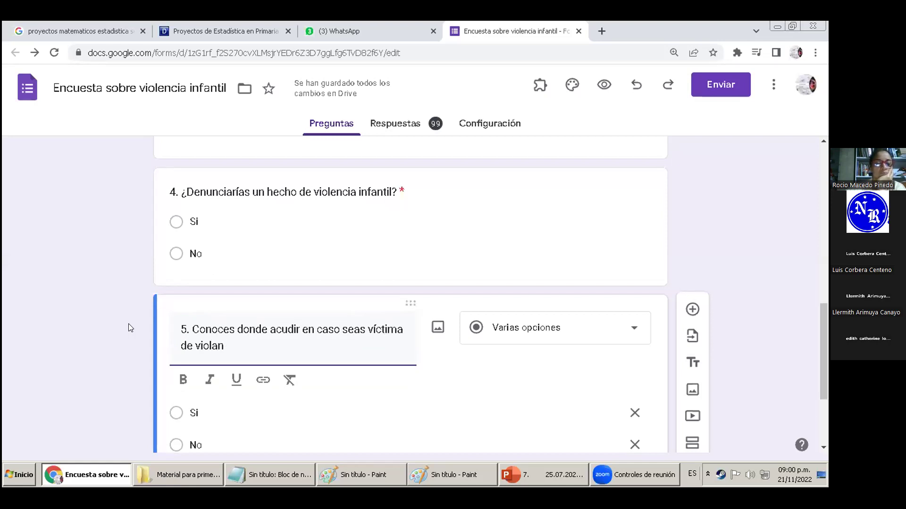
pyautogui.write('encia ha')
pyautogui.press('BackSpace')
pyautogui.press('BackSpace')
pyautogui.write('infantil')
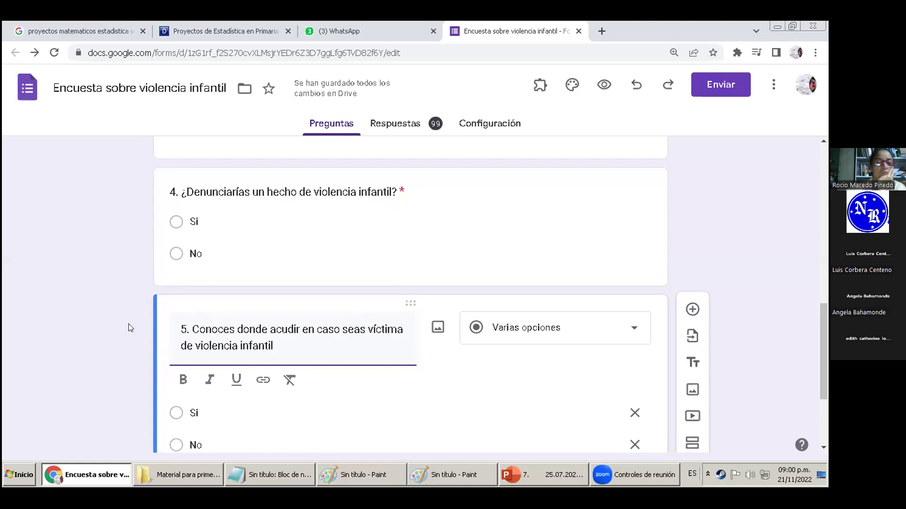
# - Insert "o testigo" after "víctima" in the text of question 5
pyautogui.scroll(-1, 129, 323)
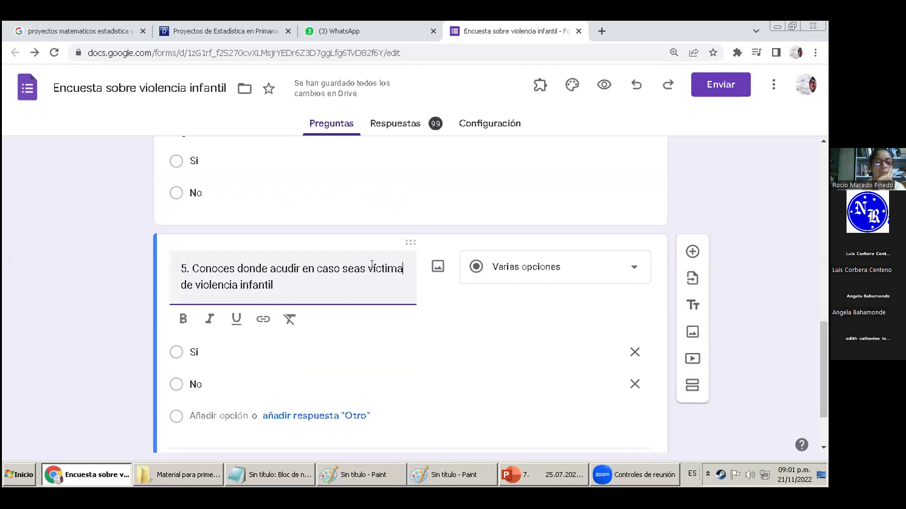
pyautogui.write('o')
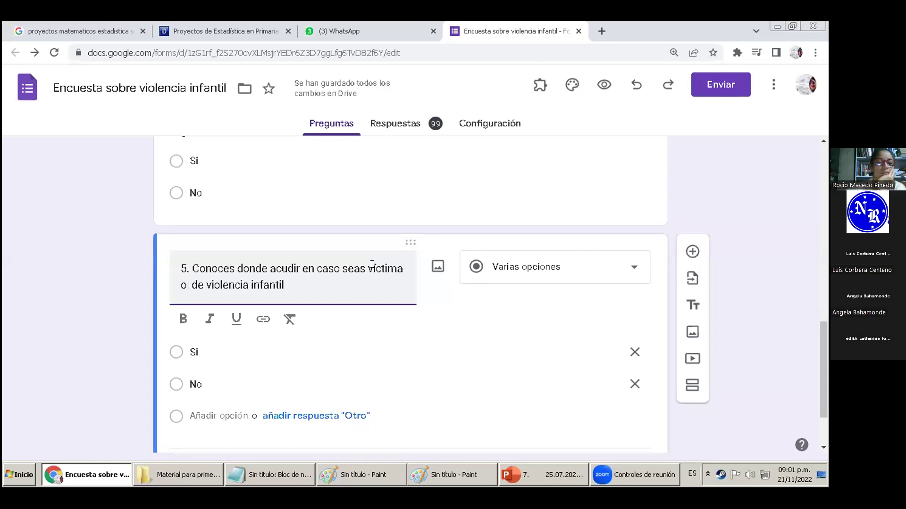
pyautogui.write('test')
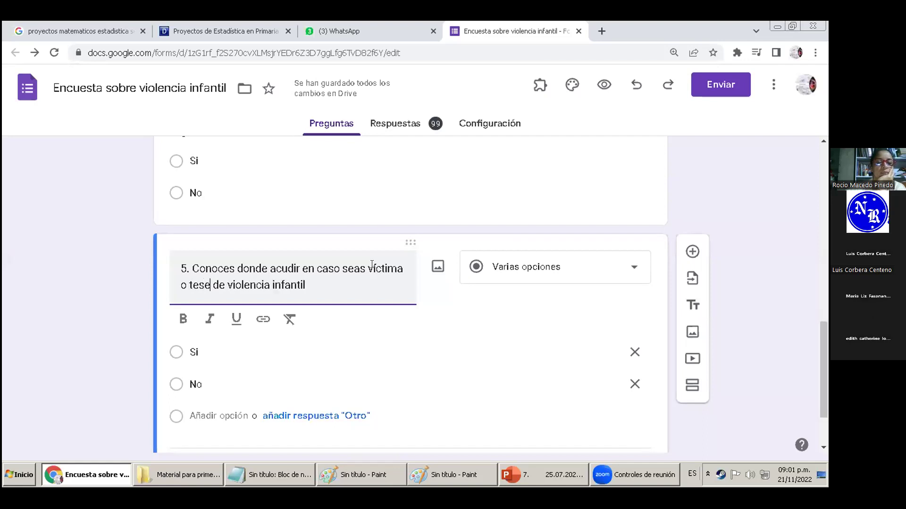
pyautogui.write('igo')
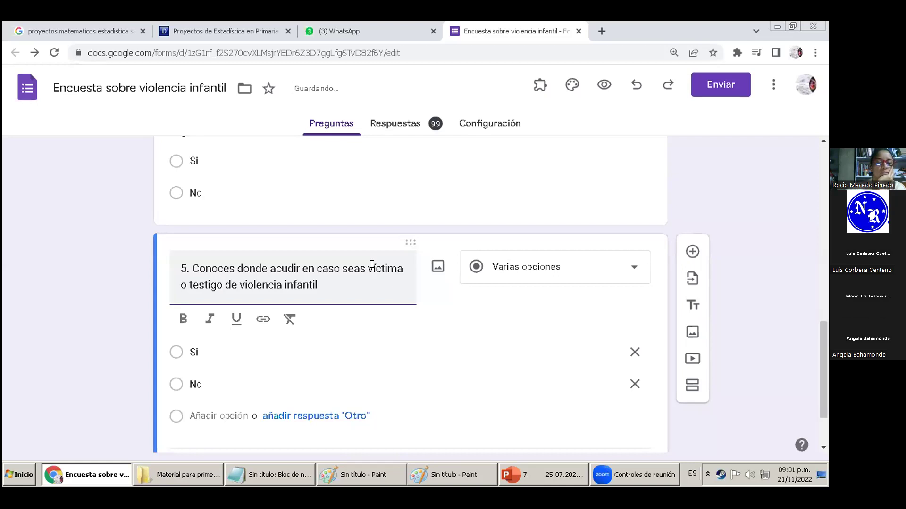
pyautogui.click(282, 380)
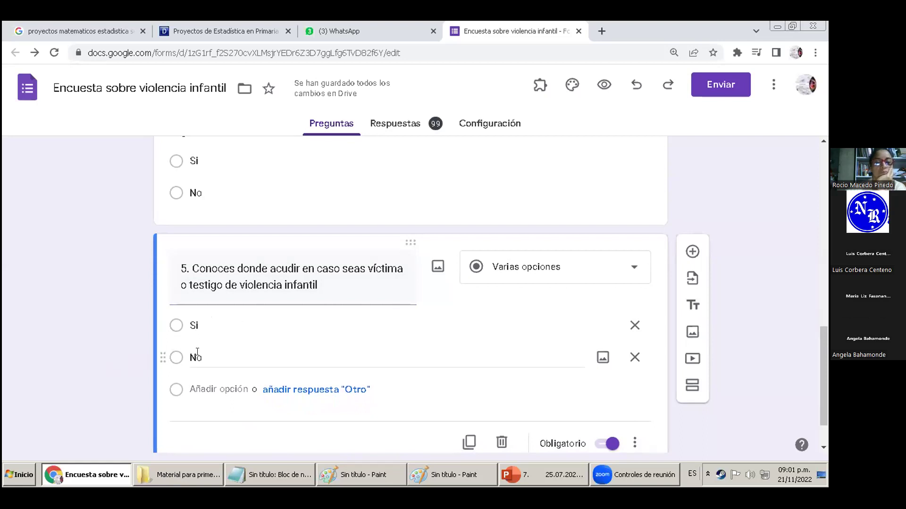
# - Review the wording, order and answer options of questions 1 to 5 across the whole survey
pyautogui.scroll(12, 133, 347)
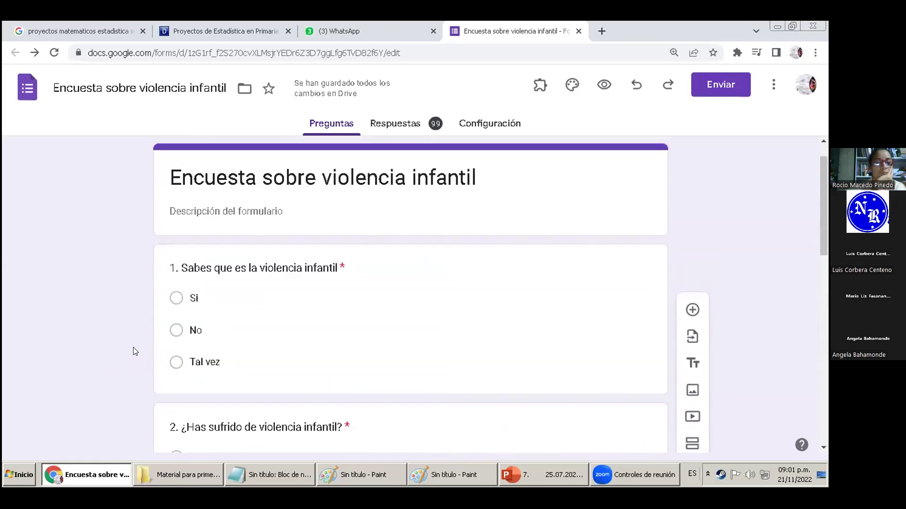
pyautogui.scroll(-12, 133, 350)
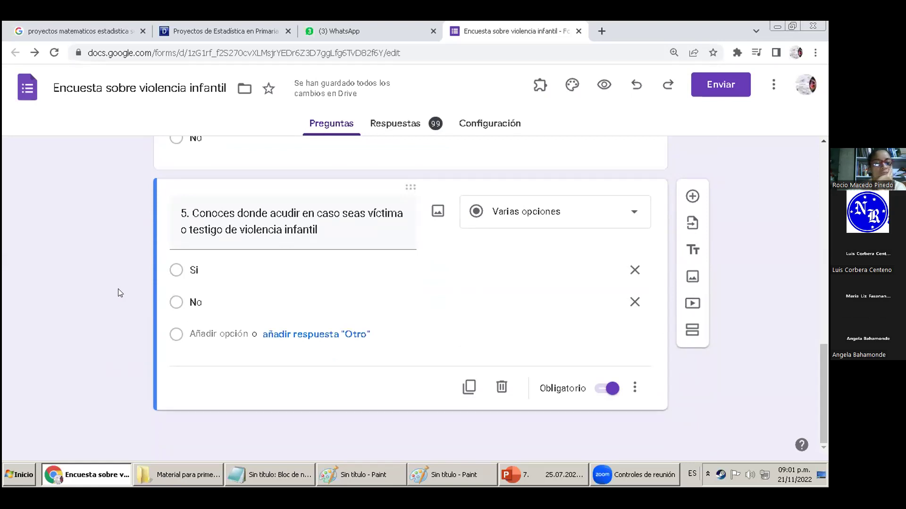
pyautogui.scroll(1, 124, 289)
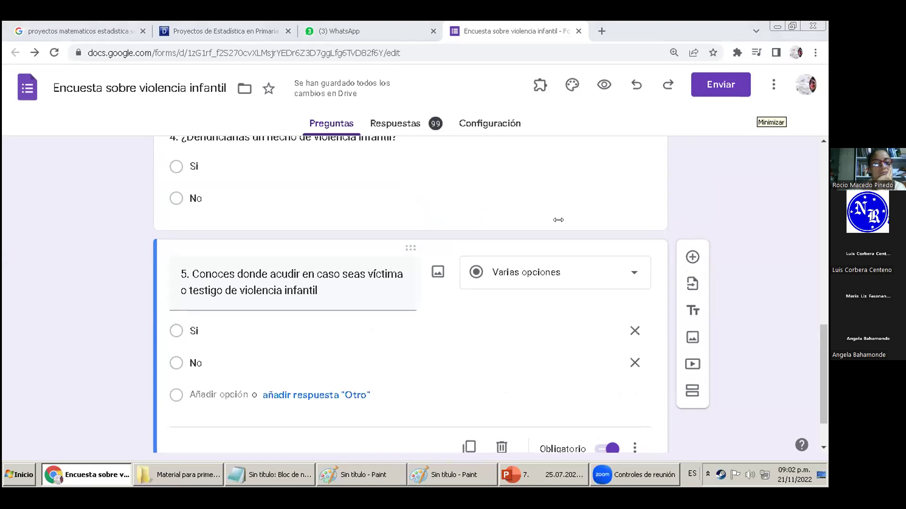
pyautogui.scroll(-1, 762, 293)
pyautogui.scroll(5, 720, 312)
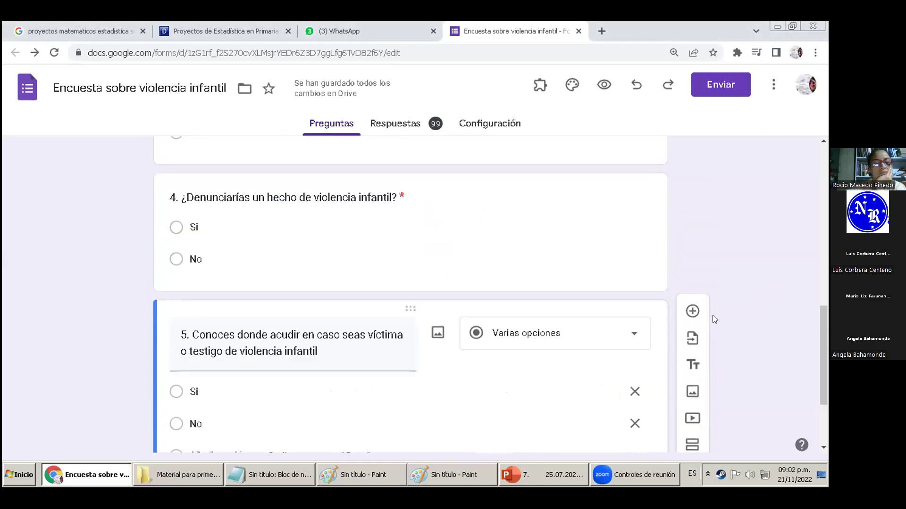
pyautogui.scroll(5, 370, 344)
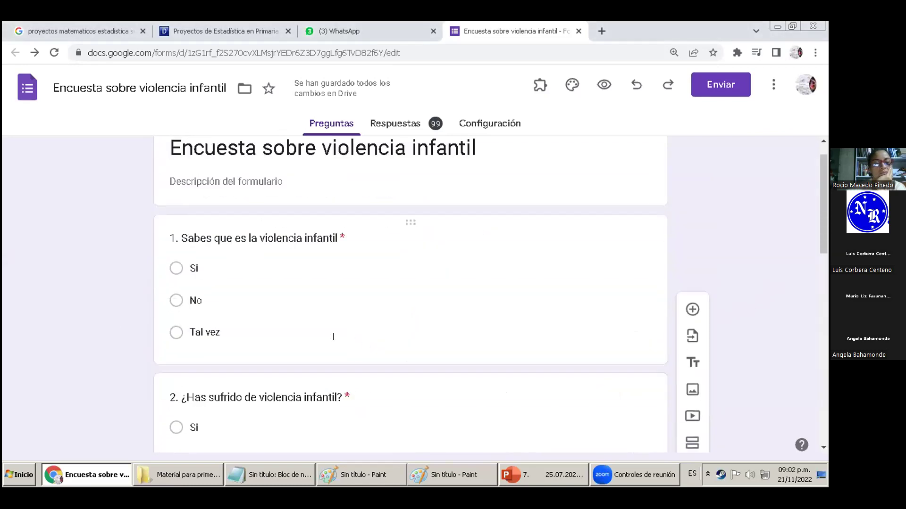
pyautogui.scroll(-2, 334, 337)
pyautogui.scroll(-1, 339, 333)
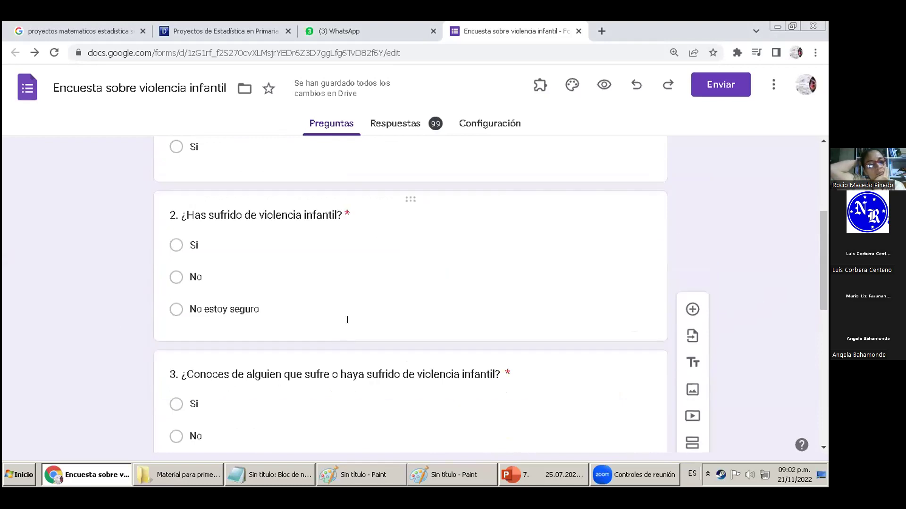
pyautogui.scroll(-2, 347, 323)
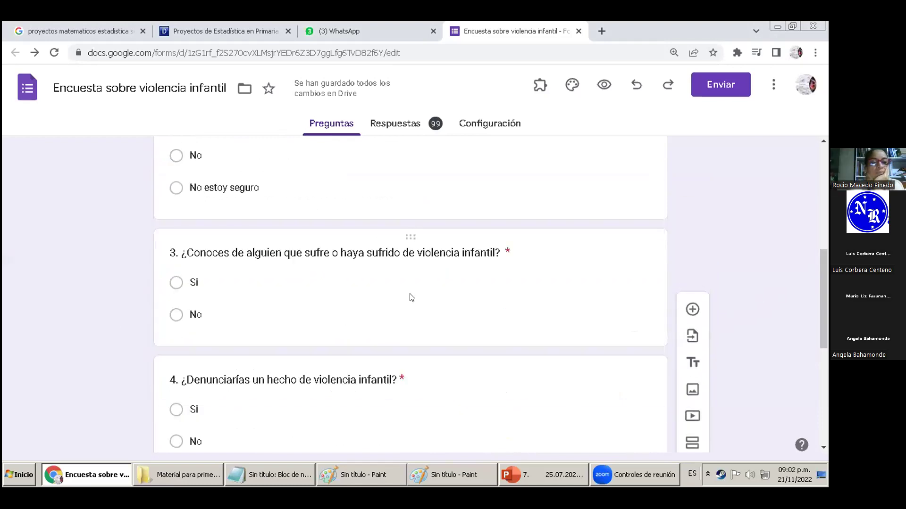
pyautogui.scroll(-3, 410, 297)
pyautogui.scroll(-2, 386, 310)
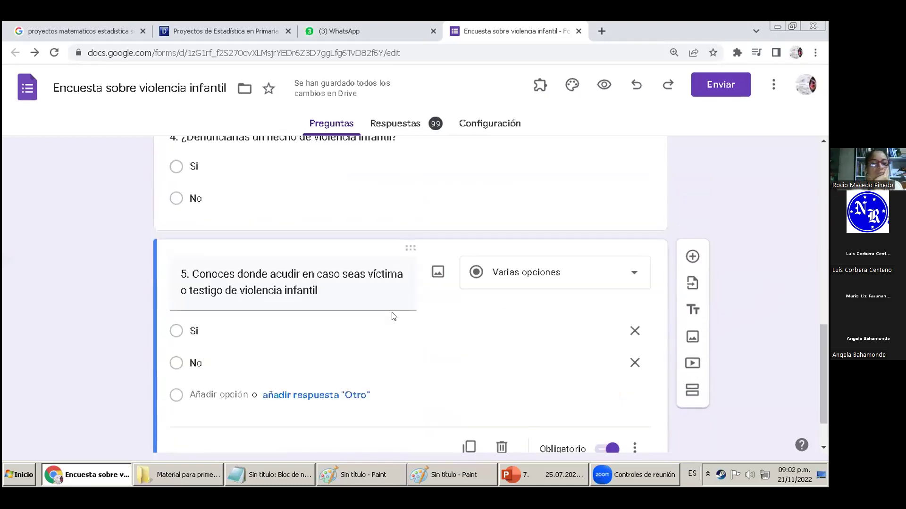
# - Add a new question after question 5 with the text "6. ¿Cómo podemos prevenir la violencia infantil?"
pyautogui.scroll(-1, 393, 316)
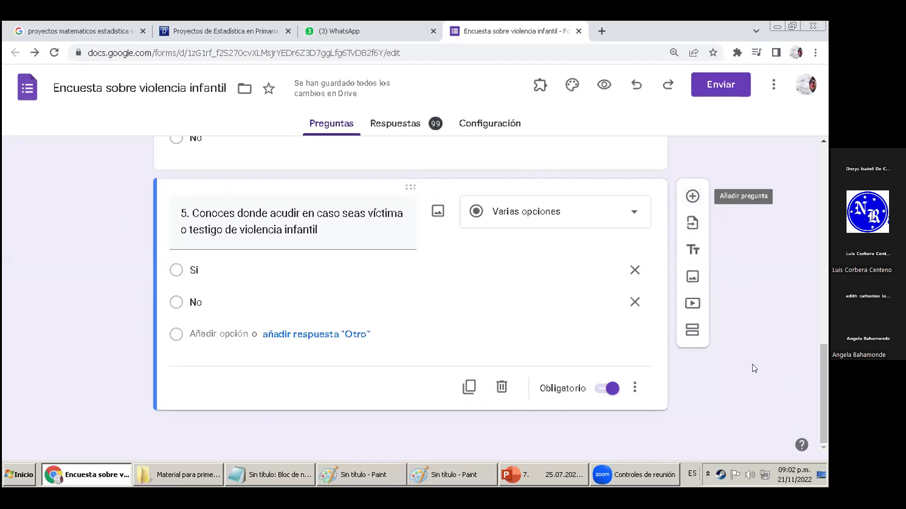
pyautogui.click(691, 196)
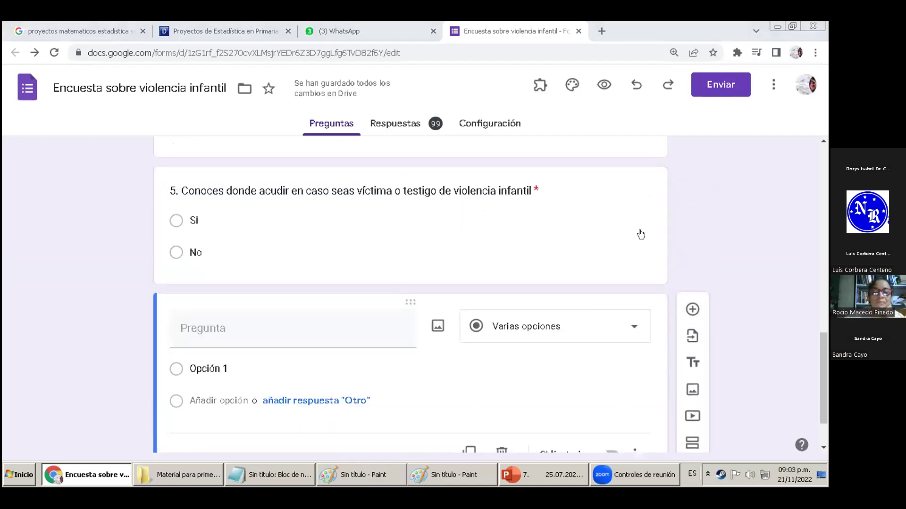
pyautogui.click(289, 315)
pyautogui.write('6. ¿')
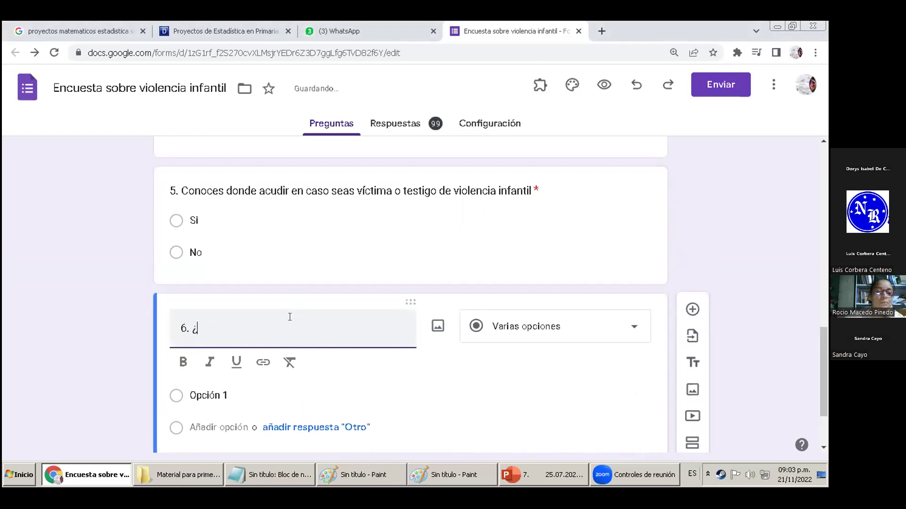
pyautogui.write('Cómo podemo')
pyautogui.press('BackSpace')
pyautogui.press('BackSpace')
pyautogui.press('BackSpace')
pyautogui.press('BackSpace')
pyautogui.press('BackSpace')
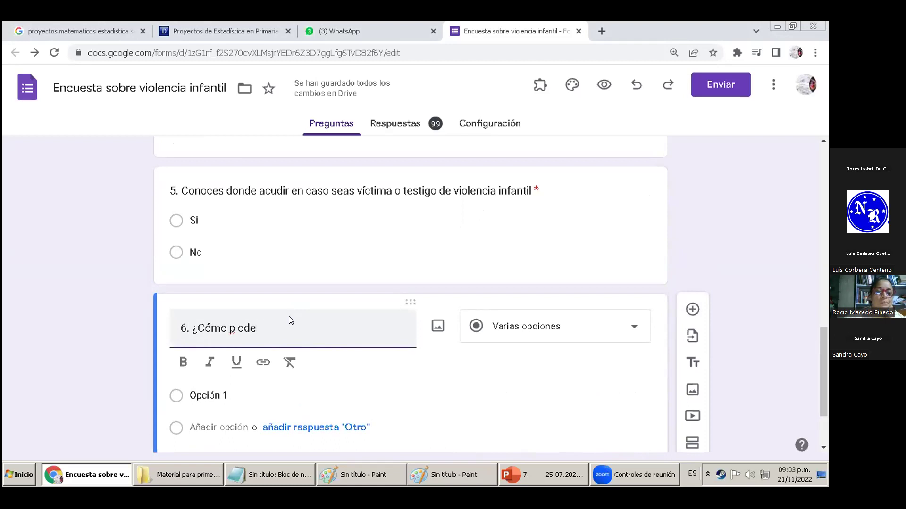
pyautogui.write('odemos preven')
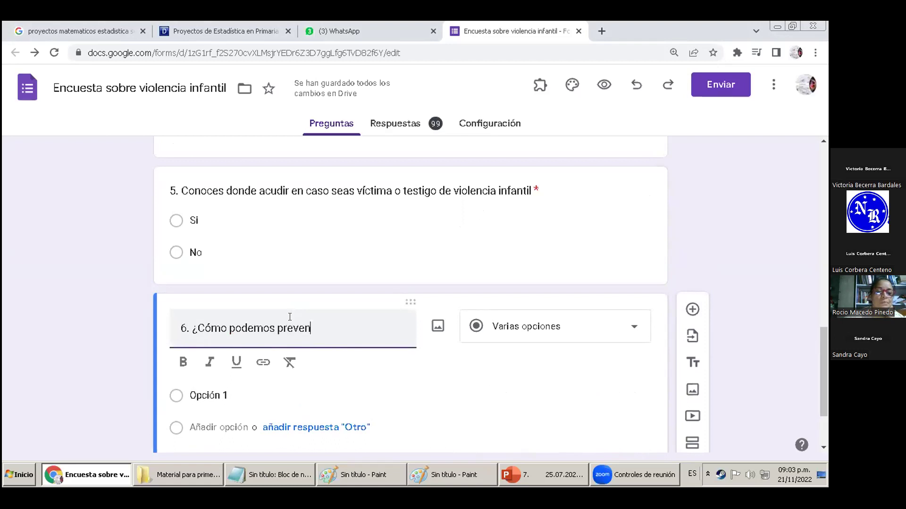
pyautogui.write('ir la violencia infantil?')
# - Set the answer type of question 6 to Párrafo and make the question required
pyautogui.scroll(-1, 290, 317)
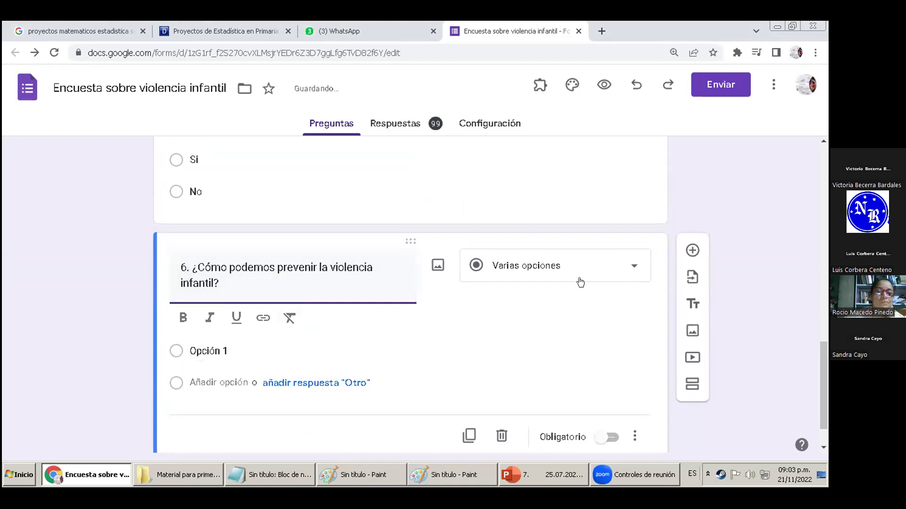
pyautogui.click(568, 262)
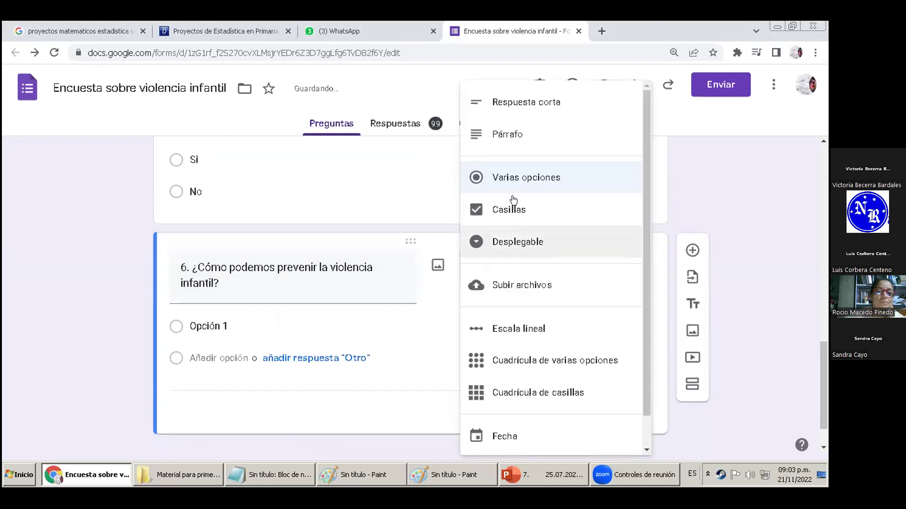
pyautogui.click(536, 111)
pyautogui.click(537, 275)
pyautogui.click(514, 134)
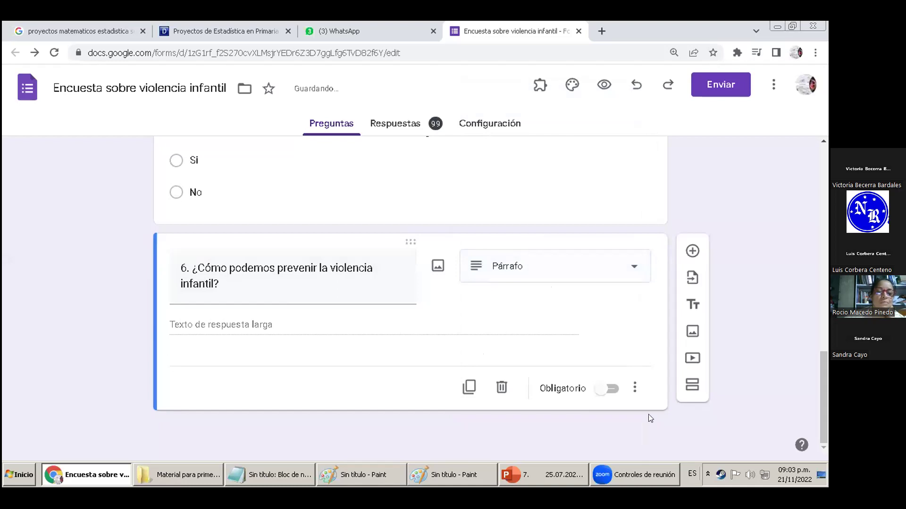
pyautogui.click(608, 390)
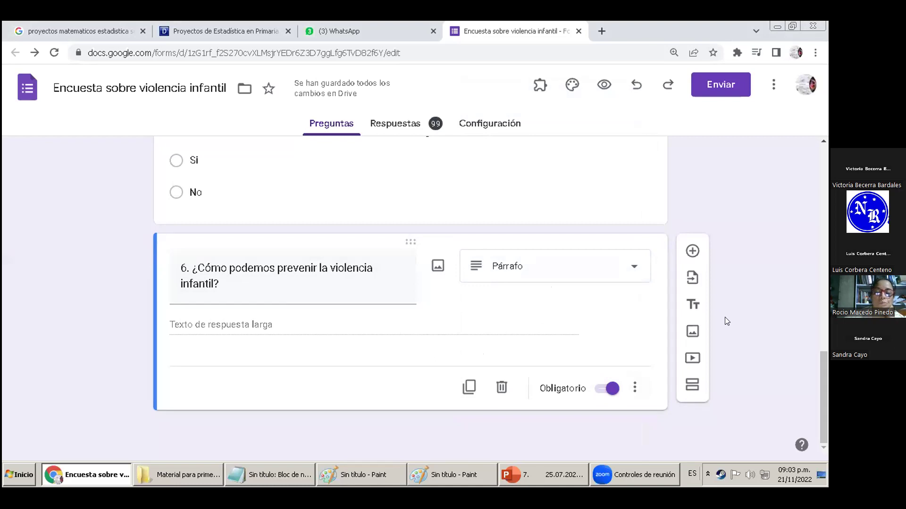
# - Review the wording and answer options of all six questions, from the form's title to the final question
pyautogui.scroll(15, 725, 317)
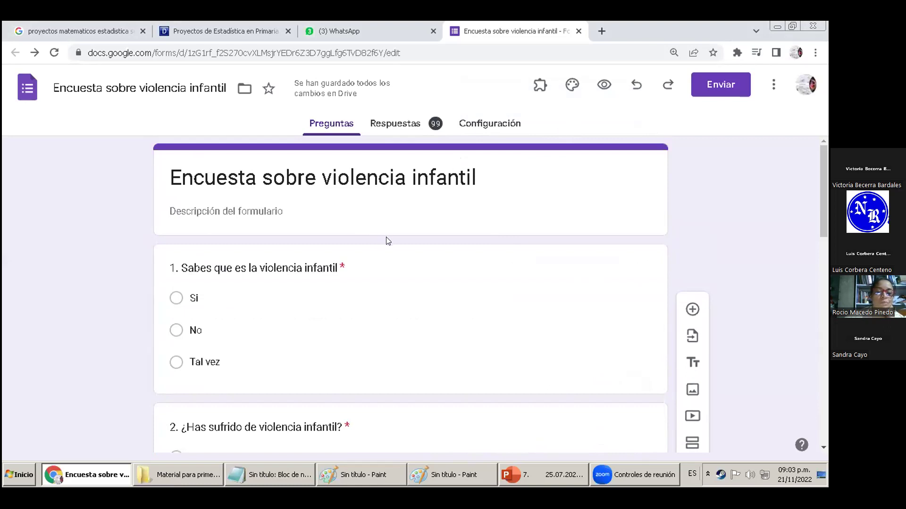
pyautogui.scroll(-1, 143, 255)
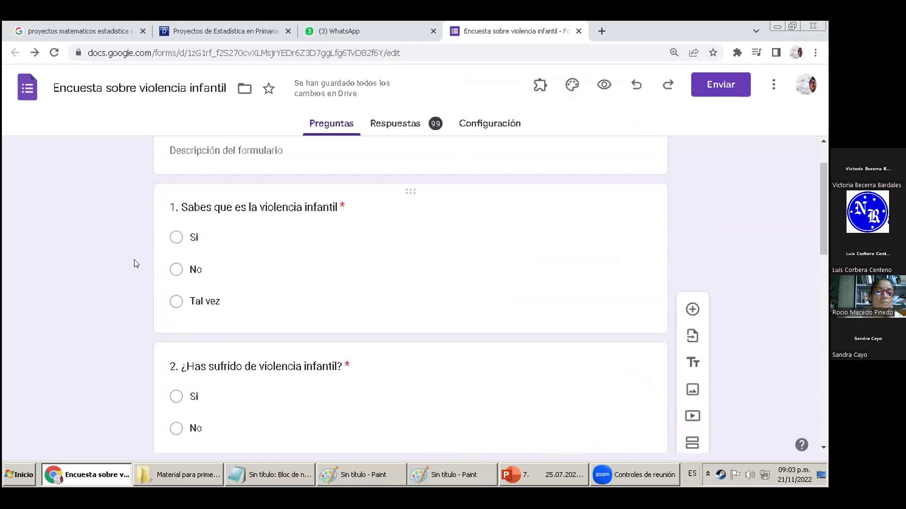
pyautogui.scroll(-10, 133, 264)
pyautogui.scroll(3, 133, 264)
pyautogui.scroll(10, 133, 265)
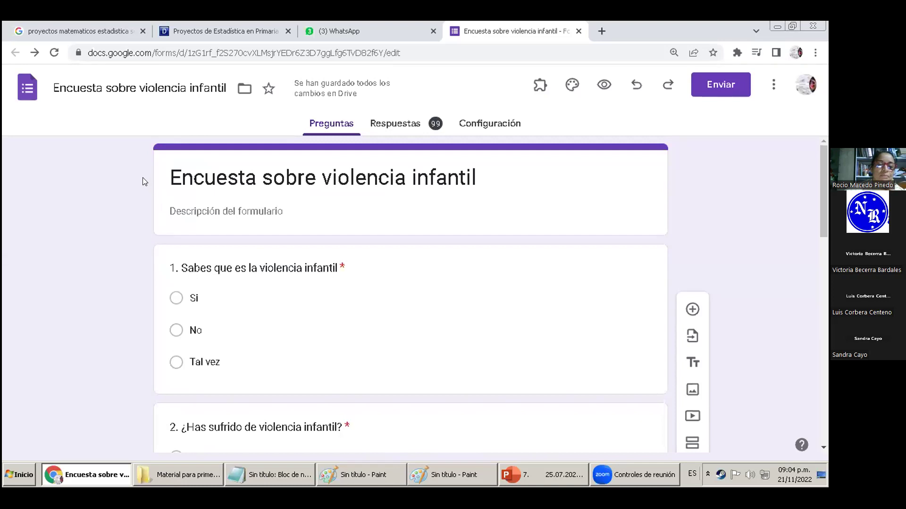
pyautogui.scroll(-4, 142, 181)
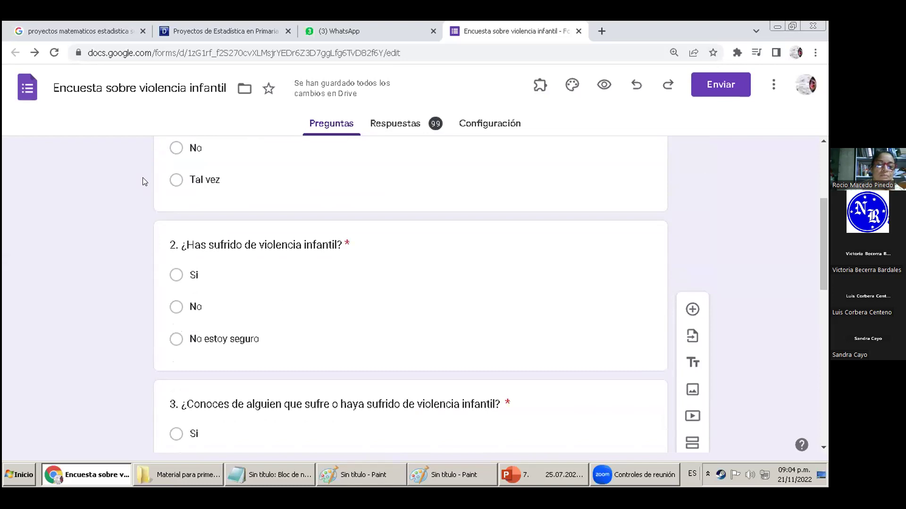
pyautogui.scroll(4, 143, 177)
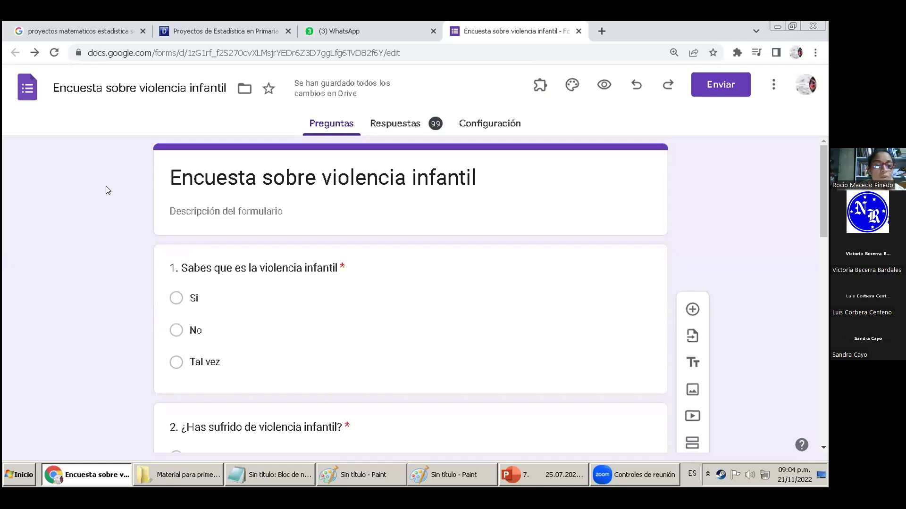
pyautogui.scroll(-1, 106, 186)
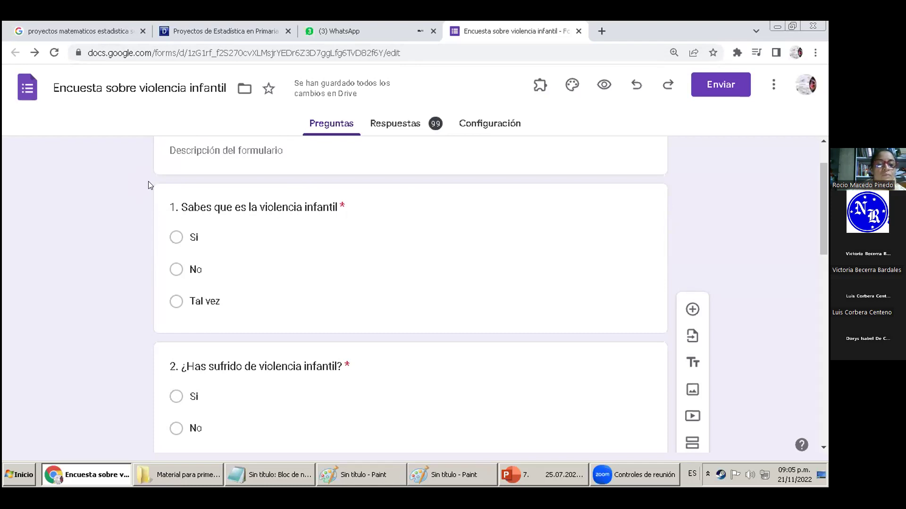
pyautogui.scroll(-14, 139, 192)
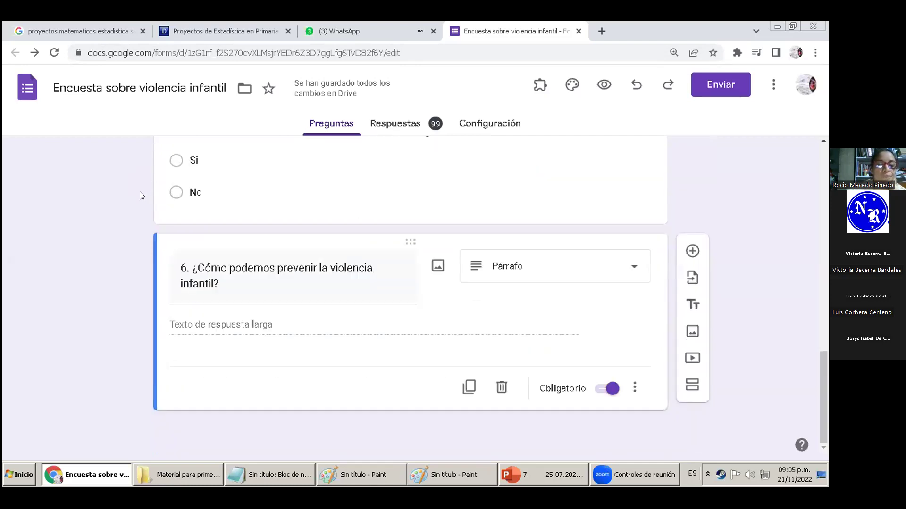
pyautogui.scroll(4, 140, 191)
pyautogui.scroll(10, 139, 192)
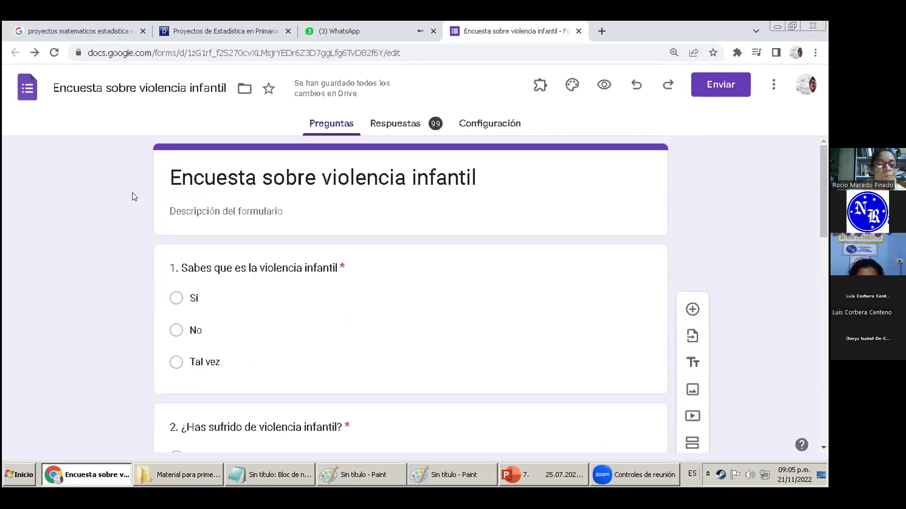
pyautogui.scroll(-3, 133, 196)
pyautogui.scroll(1, 134, 196)
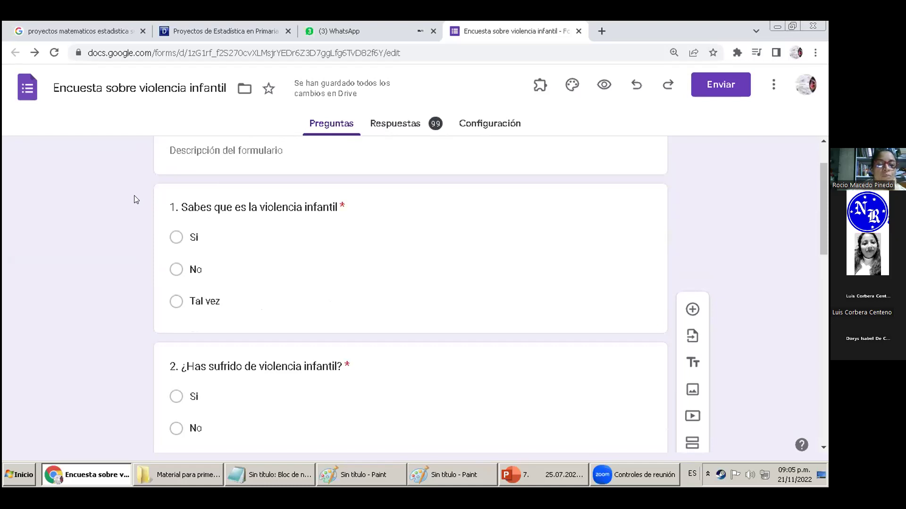
pyautogui.scroll(-12, 133, 196)
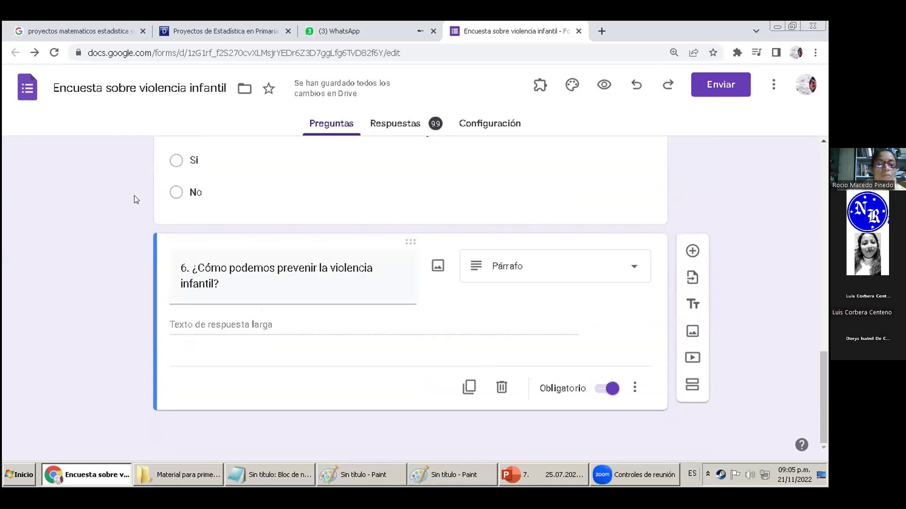
pyautogui.scroll(12, 134, 195)
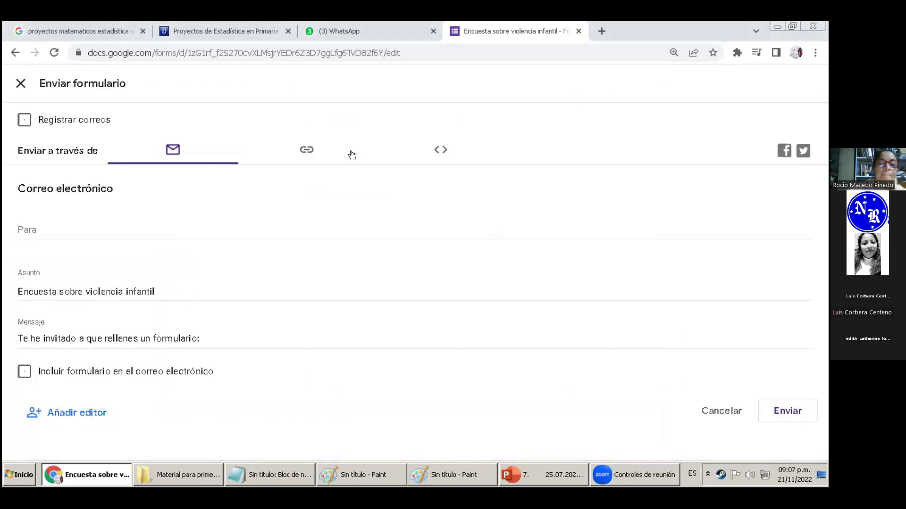
# - Generate a shortened link for sharing the form, copy it and close the sending dialog
pyautogui.click(317, 149)
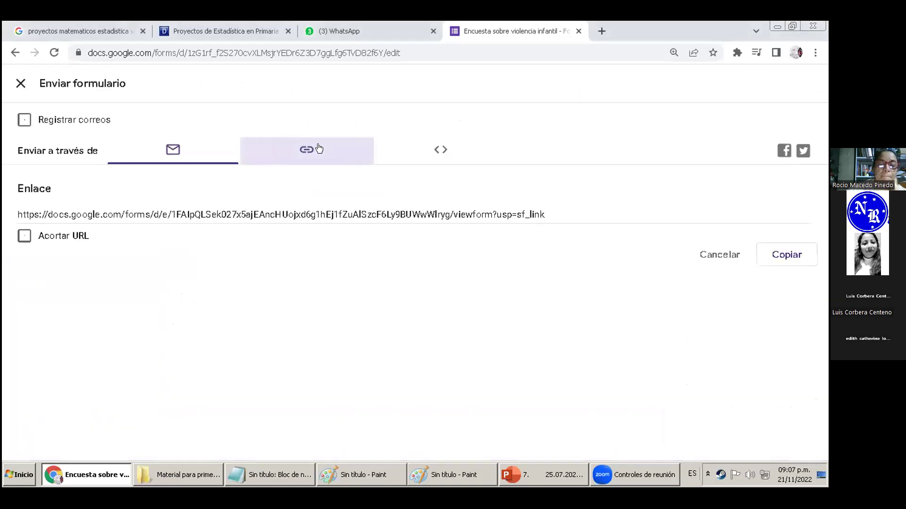
pyautogui.click(24, 236)
pyautogui.click(793, 255)
pyautogui.click(21, 84)
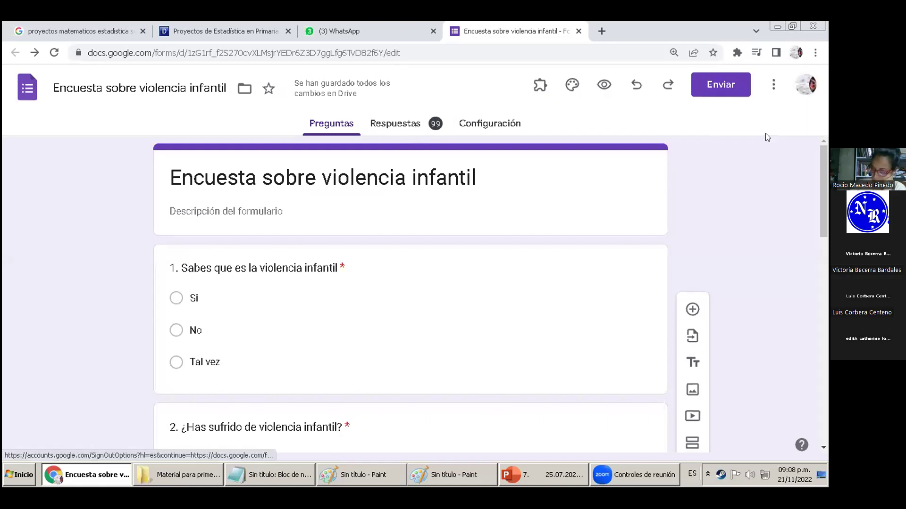
# - Open the summary of the form's responses and examine the wording and pie chart of question 1
pyautogui.scroll(-15, 100, 269)
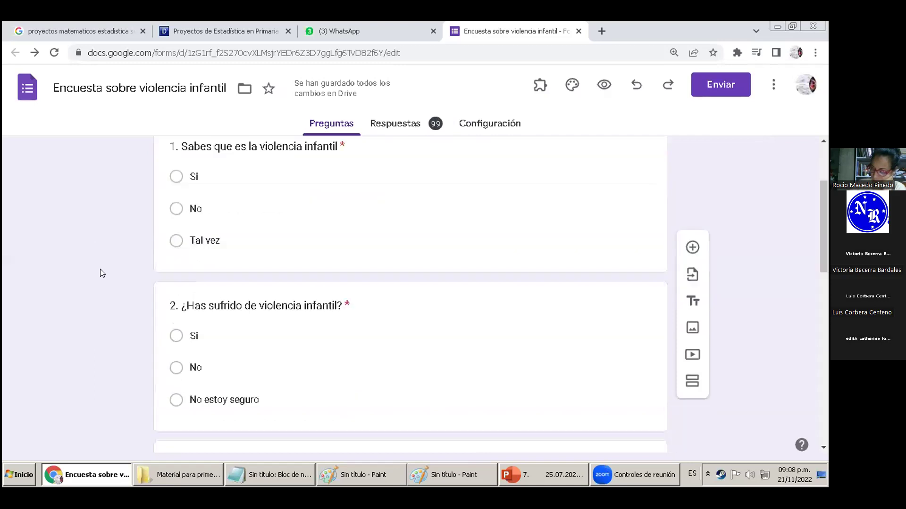
pyautogui.scroll(15, 100, 273)
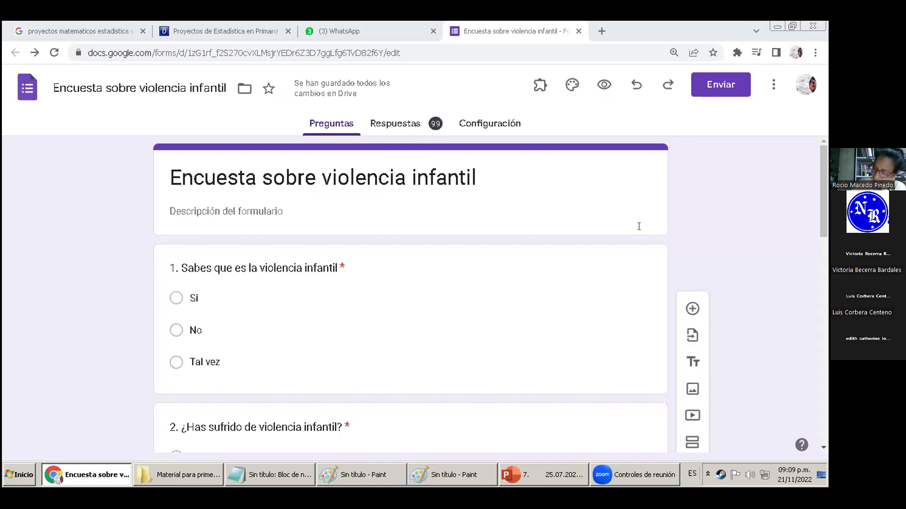
pyautogui.click(405, 125)
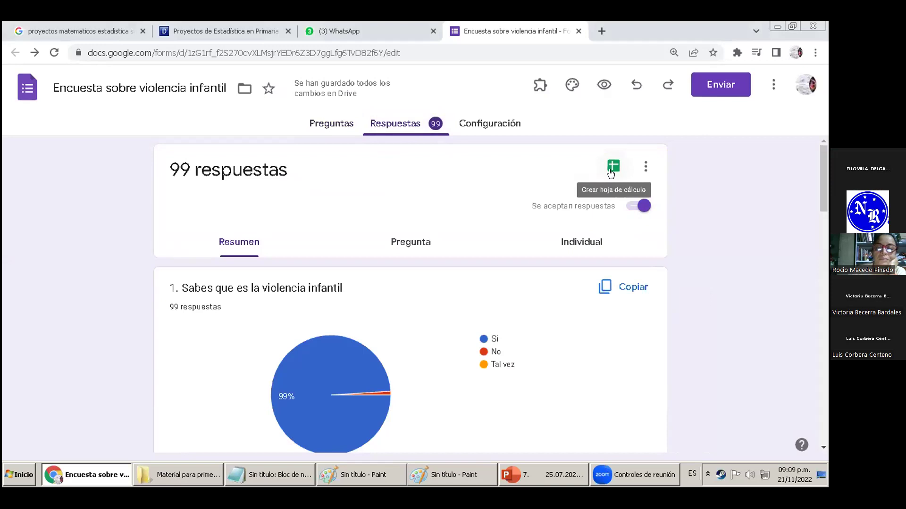
pyautogui.scroll(-1, 528, 257)
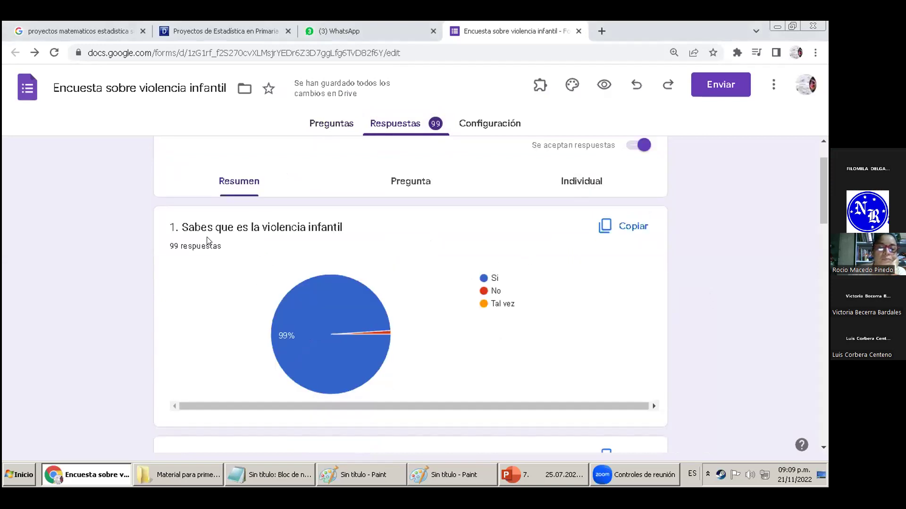
pyautogui.moveTo(170, 226); pyautogui.dragTo(356, 242)
pyautogui.click(174, 230)
pyautogui.moveTo(173, 230); pyautogui.dragTo(348, 231)
pyautogui.click(347, 231)
pyautogui.moveTo(309, 310)
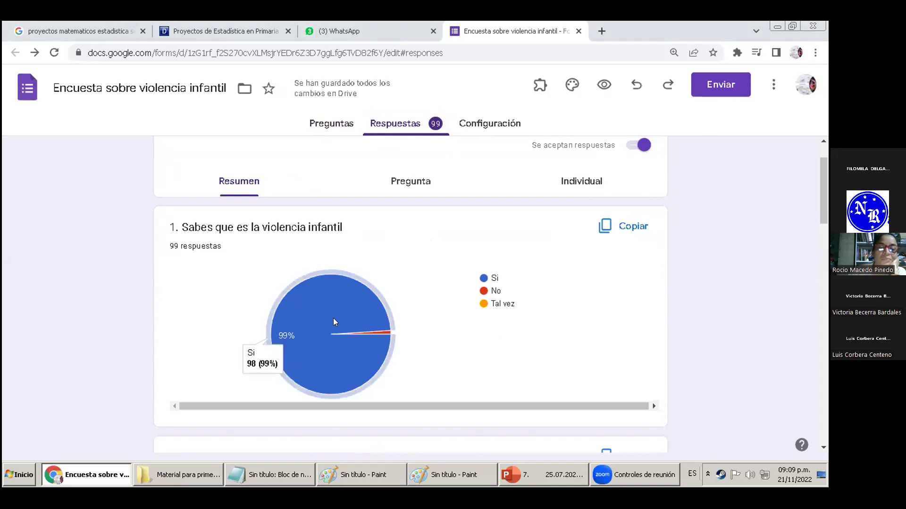
# - Examine the response charts of all the survey questions, down to the open question on preventing child violence
pyautogui.scroll(-1, 333, 317)
pyautogui.scroll(1, 338, 312)
pyautogui.scroll(-3, 305, 314)
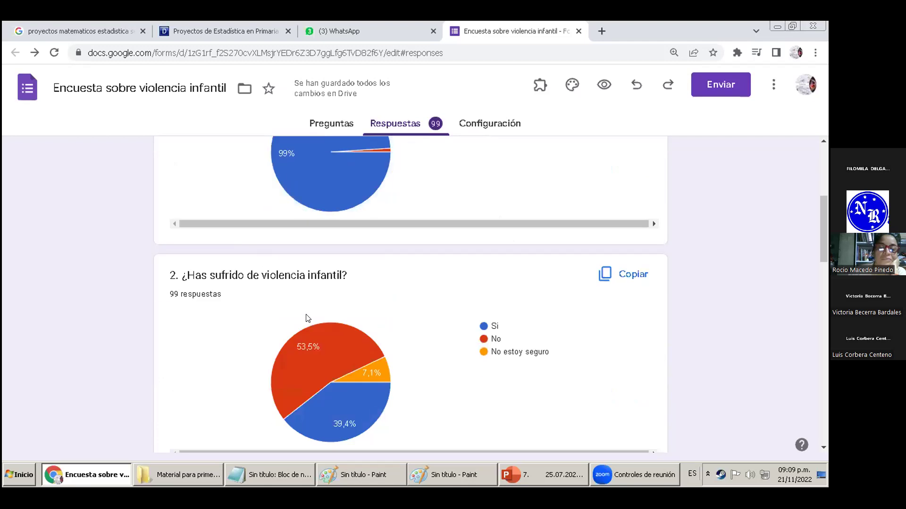
pyautogui.scroll(-1, 307, 316)
pyautogui.scroll(-8, 305, 319)
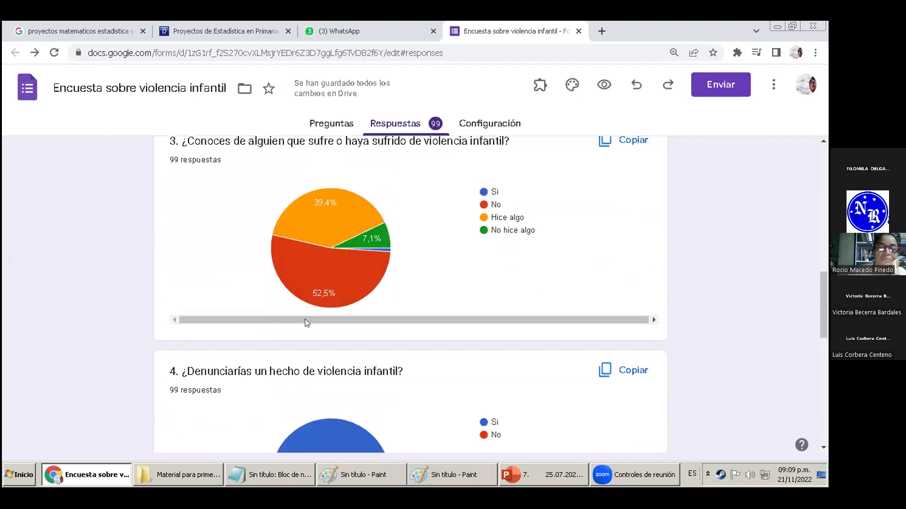
pyautogui.scroll(-7, 304, 322)
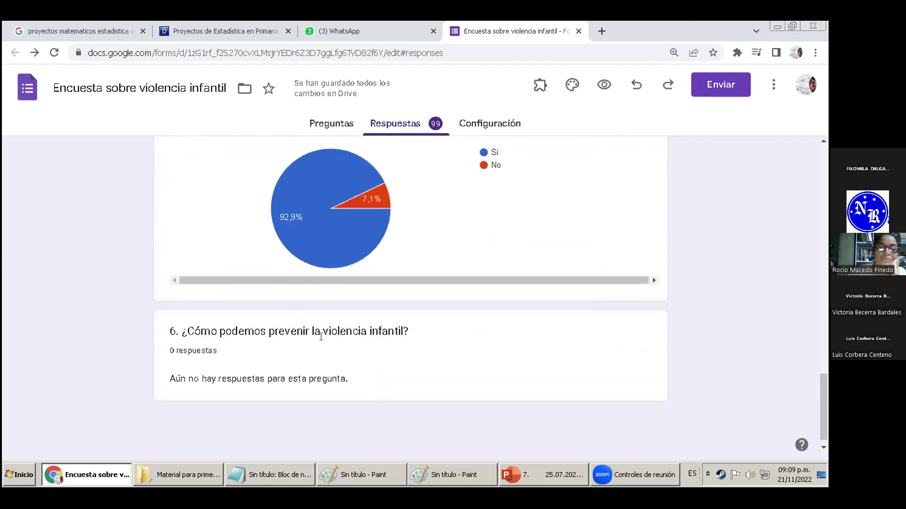
pyautogui.scroll(20, 364, 350)
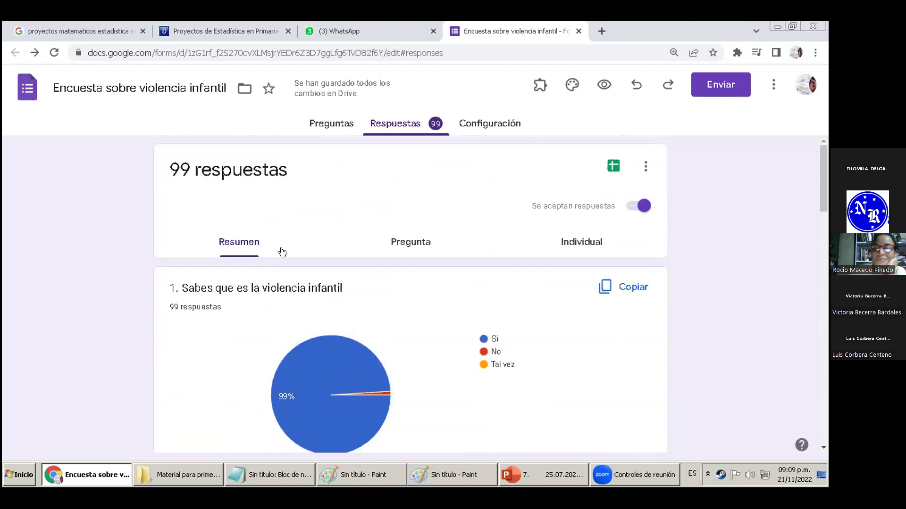
pyautogui.scroll(-4, 290, 286)
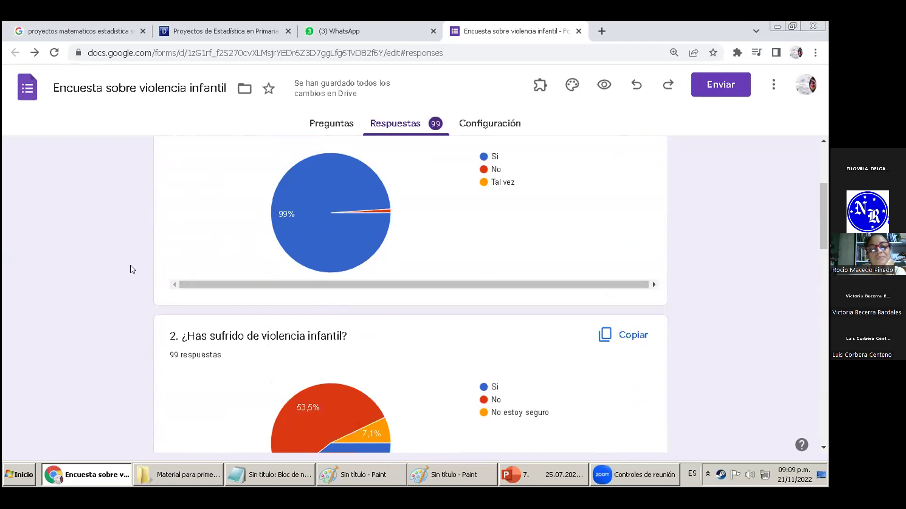
pyautogui.scroll(1, 123, 268)
pyautogui.scroll(2, 123, 270)
pyautogui.scroll(-9, 123, 269)
pyautogui.scroll(-10, 123, 271)
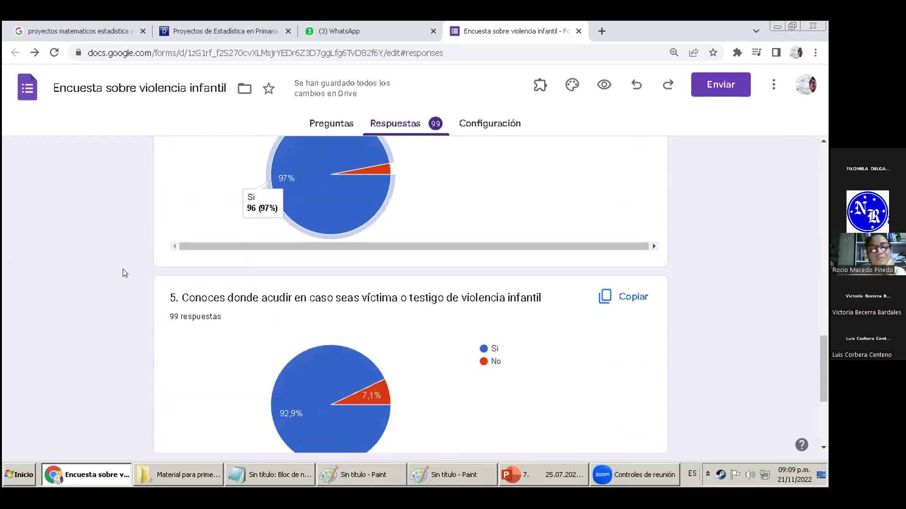
pyautogui.scroll(12, 122, 272)
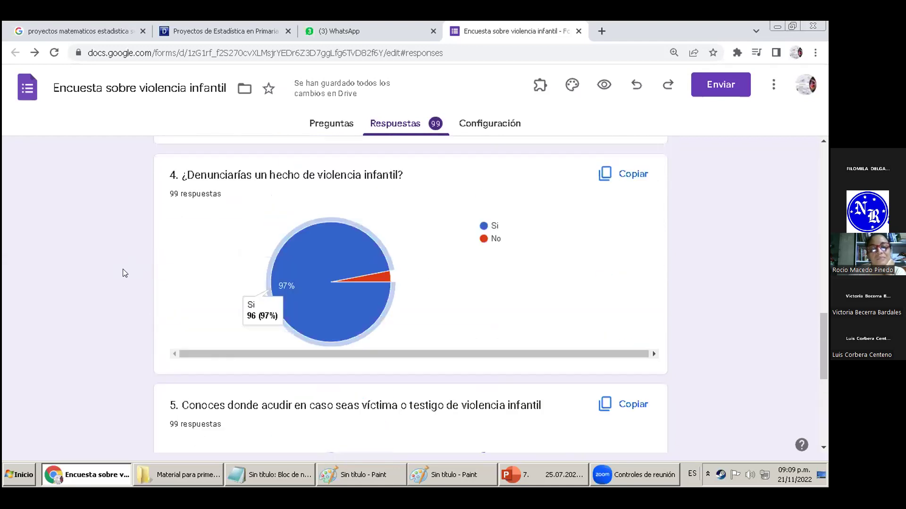
pyautogui.scroll(-10, 124, 273)
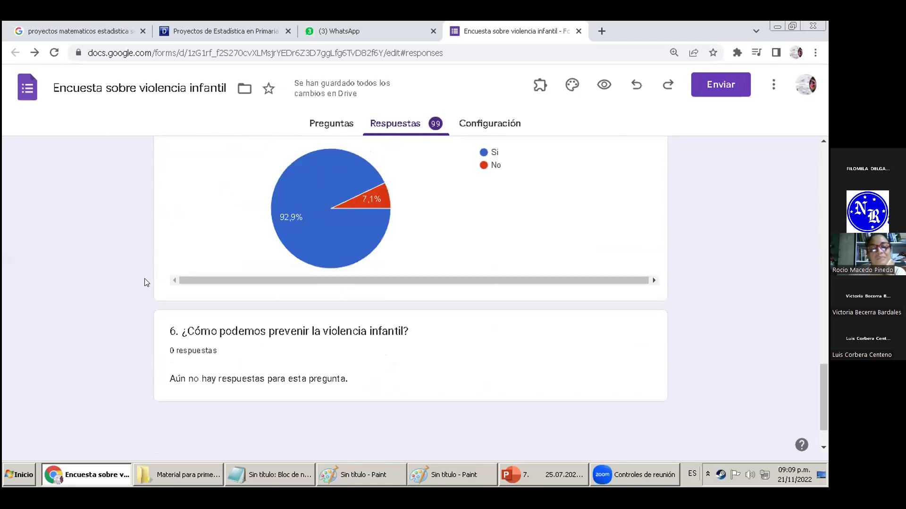
# - Review the response charts from question 5 back up to question 1, highlighting question 1's heading and response count
pyautogui.scroll(3, 156, 316)
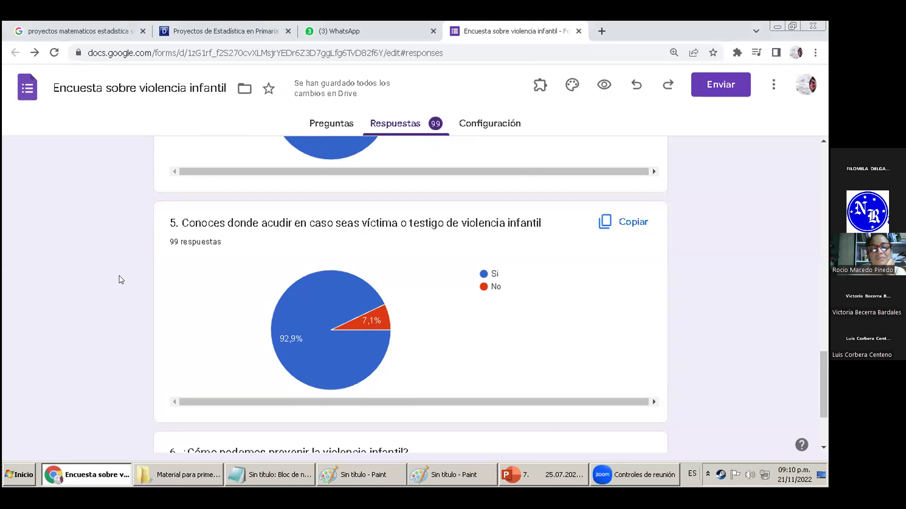
pyautogui.scroll(9, 124, 279)
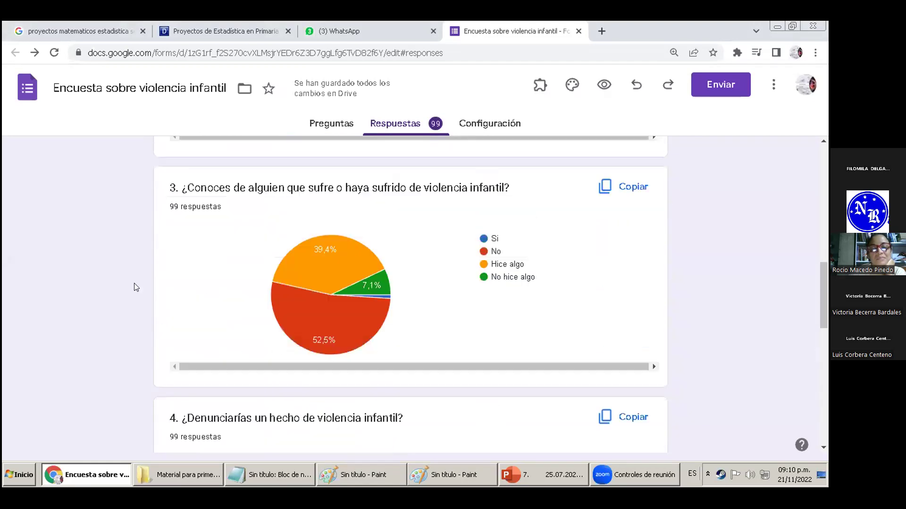
pyautogui.scroll(3, 135, 286)
pyautogui.scroll(9, 134, 283)
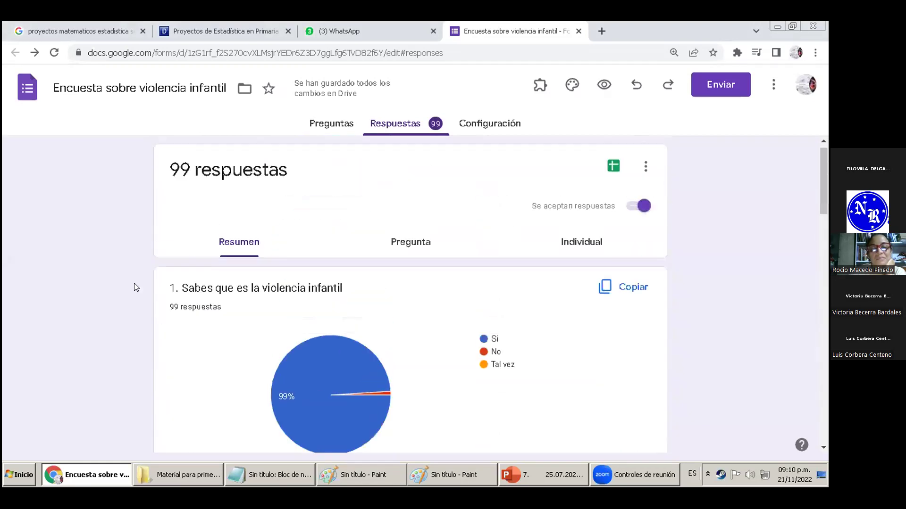
pyautogui.scroll(-1, 133, 283)
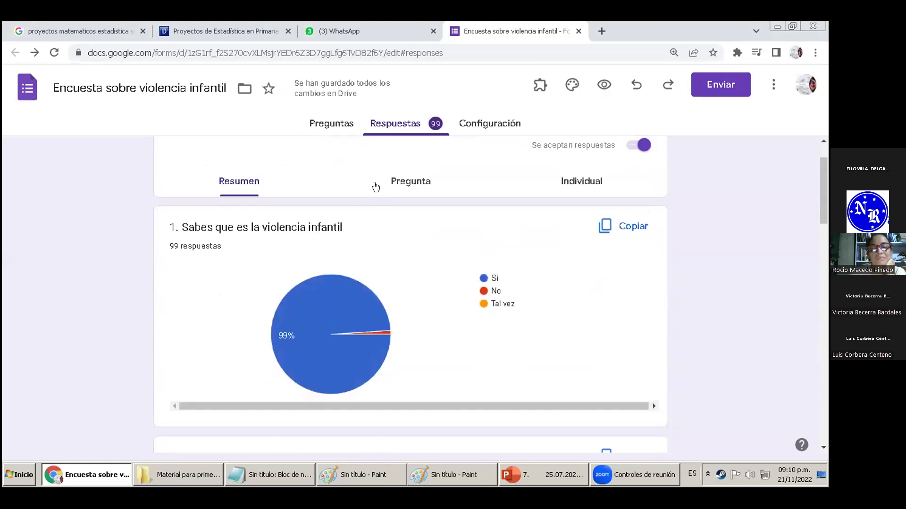
pyautogui.scroll(1, 387, 281)
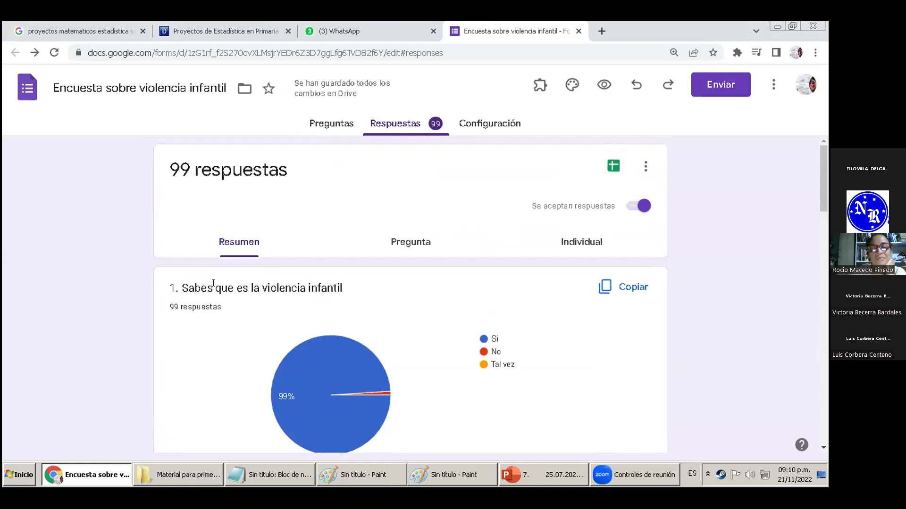
pyautogui.scroll(-1, 186, 291)
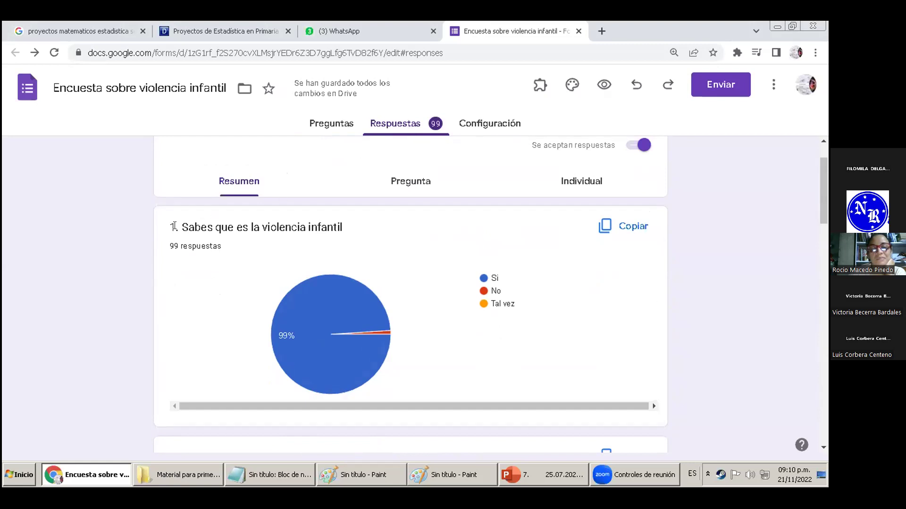
pyautogui.moveTo(172, 225); pyautogui.dragTo(412, 364)
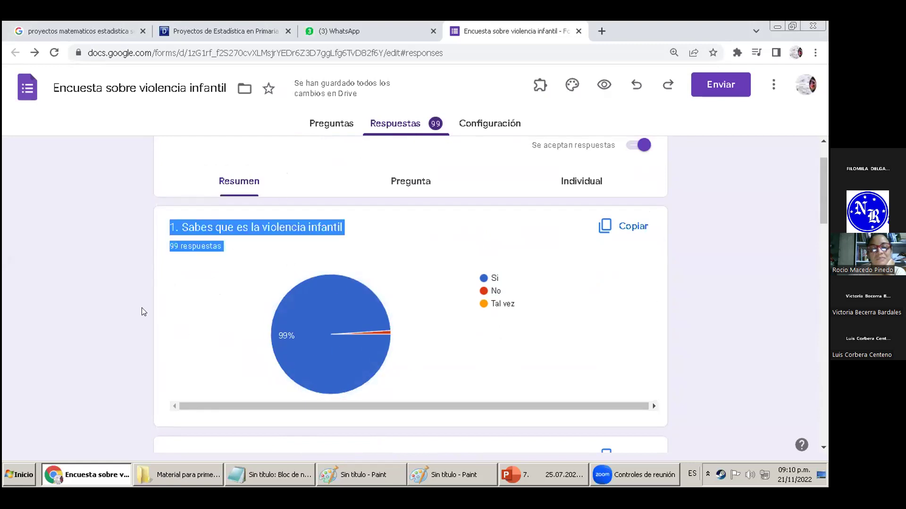
pyautogui.click(159, 312)
pyautogui.moveTo(317, 339)
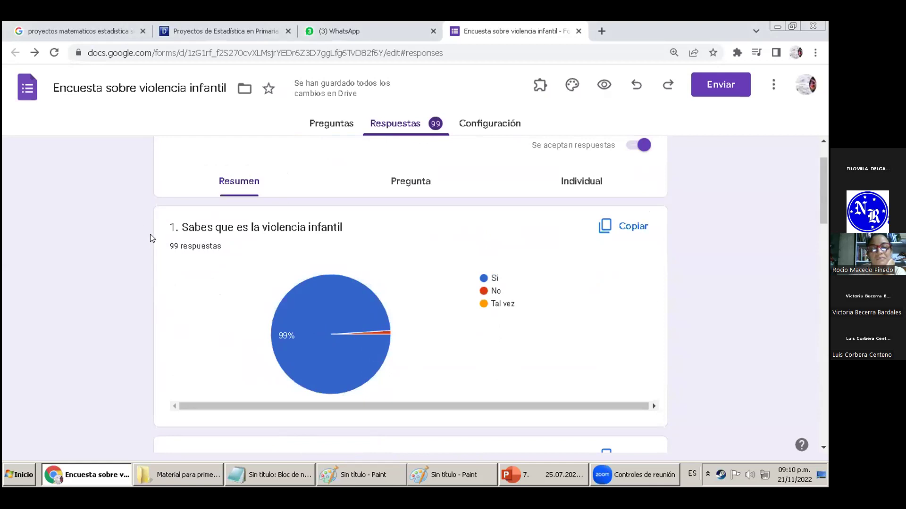
# - Go through the response charts again down to question 6, and inspect the "Si" slice of question 1's pie chart
pyautogui.scroll(-14, 132, 255)
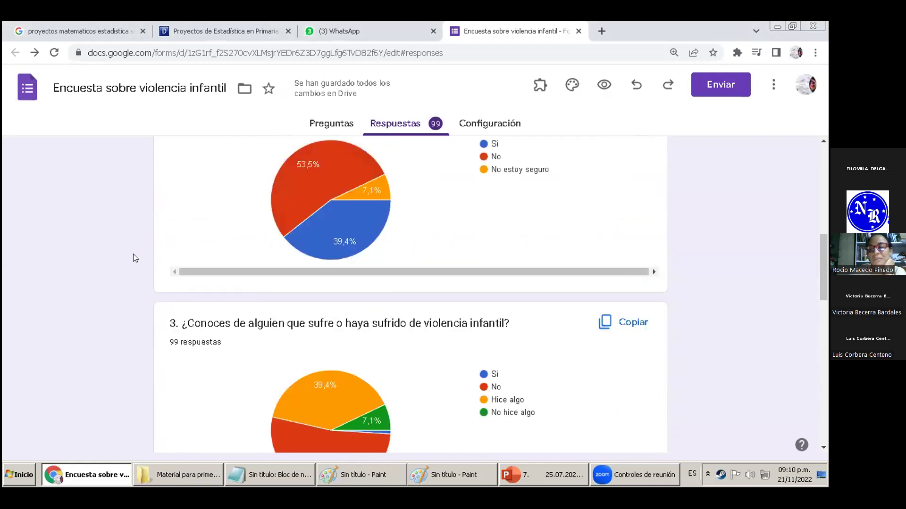
pyautogui.scroll(-8, 133, 254)
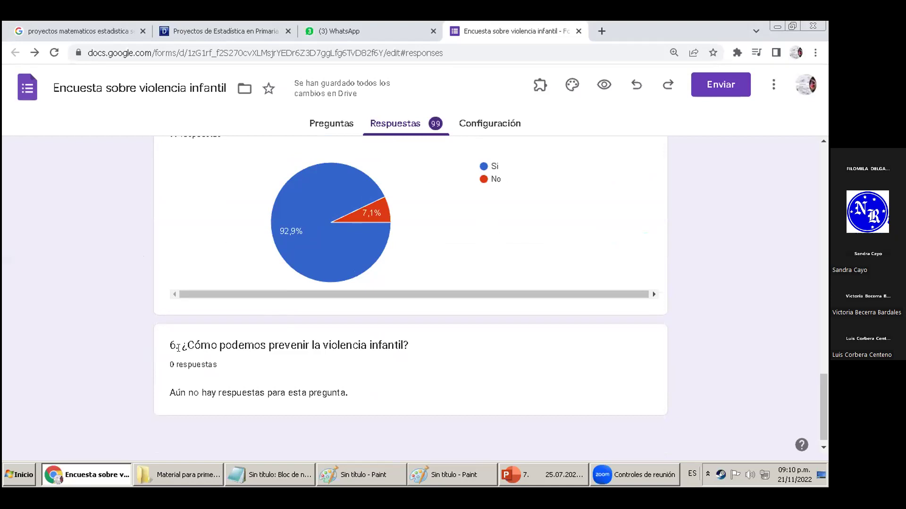
pyautogui.scroll(12, 694, 372)
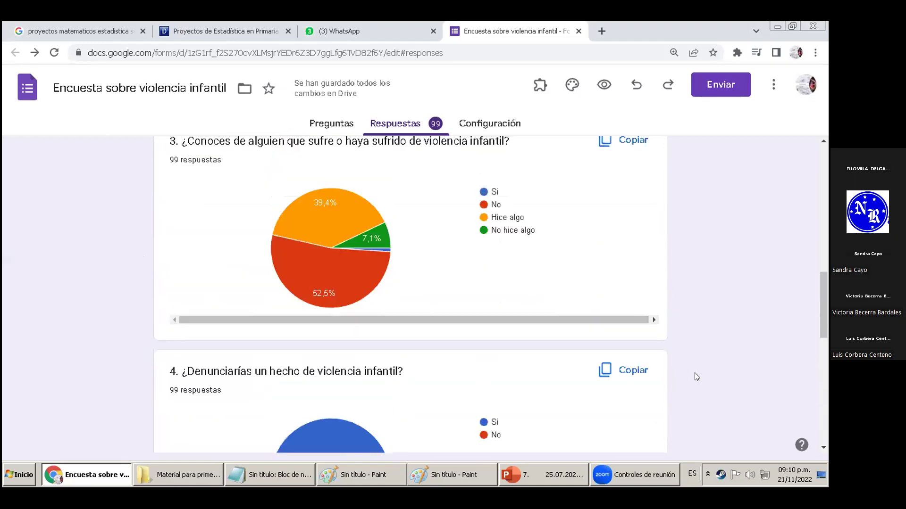
pyautogui.scroll(-12, 694, 373)
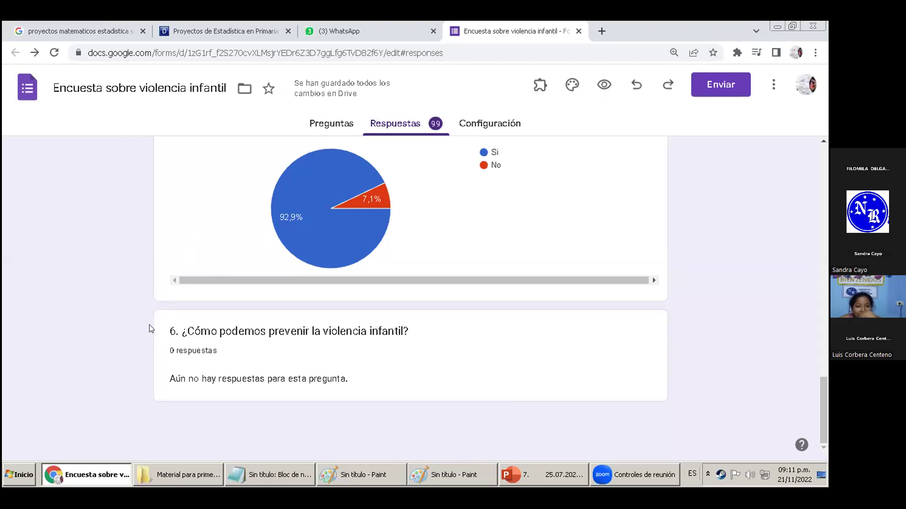
pyautogui.scroll(10, 151, 330)
pyautogui.scroll(10, 181, 342)
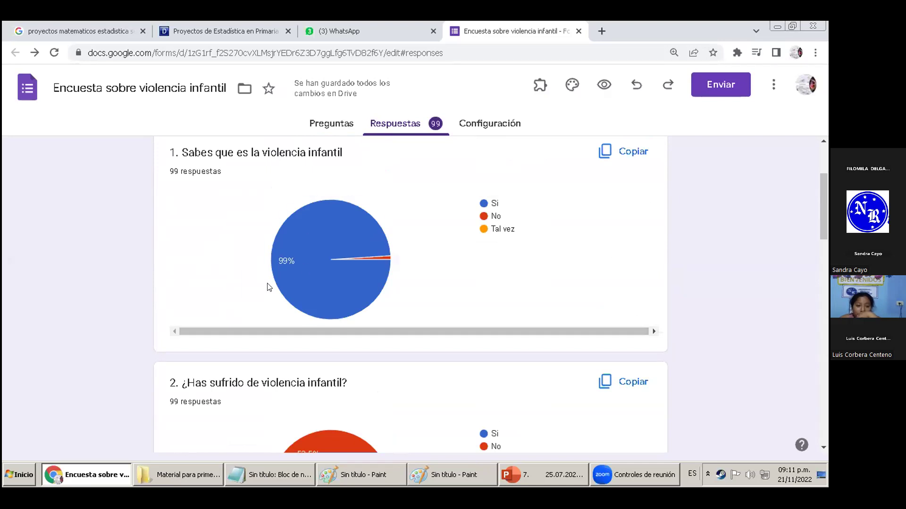
pyautogui.scroll(1, 205, 288)
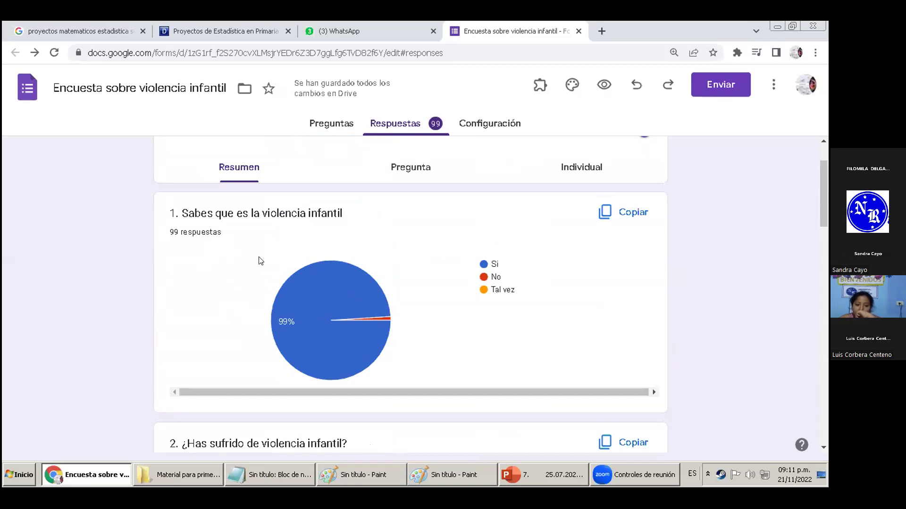
pyautogui.scroll(1, 240, 278)
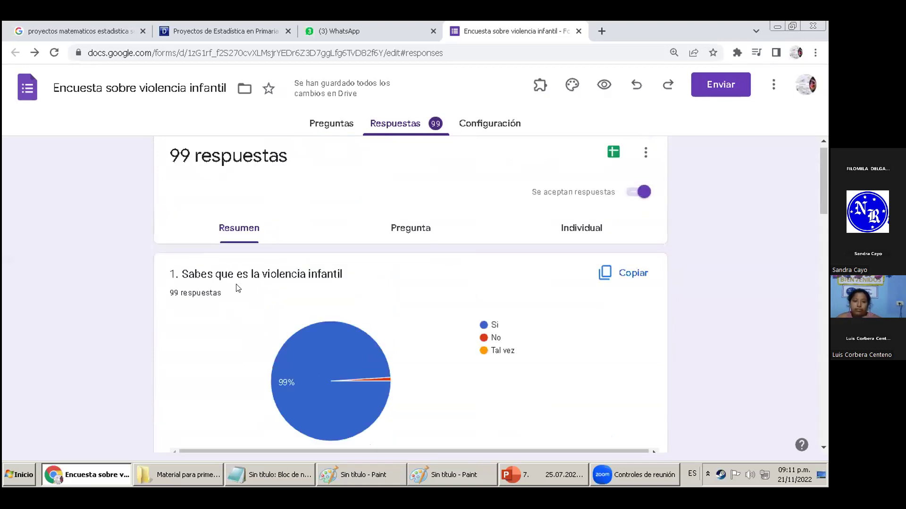
pyautogui.scroll(-1, 233, 284)
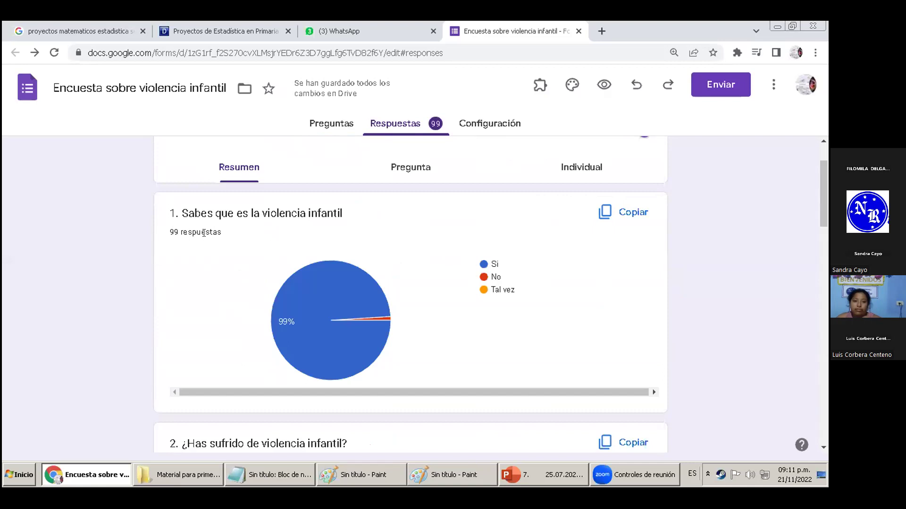
pyautogui.moveTo(288, 314)
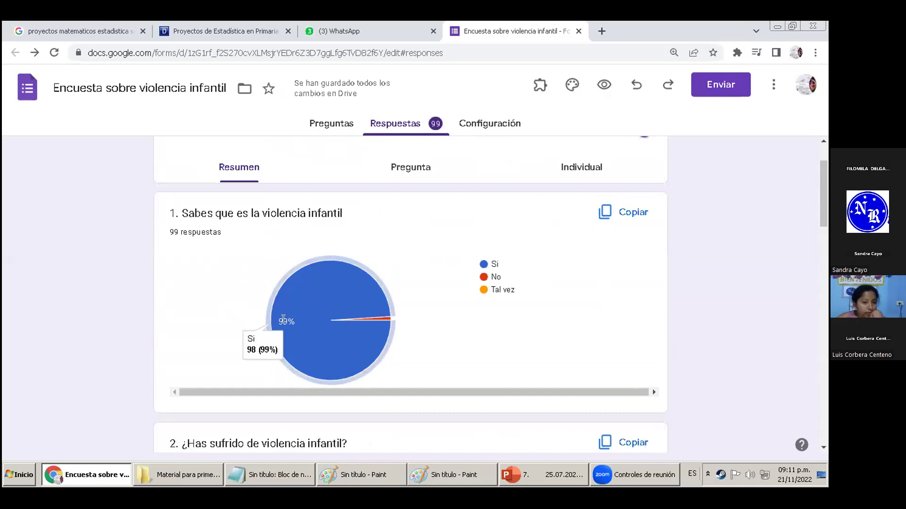
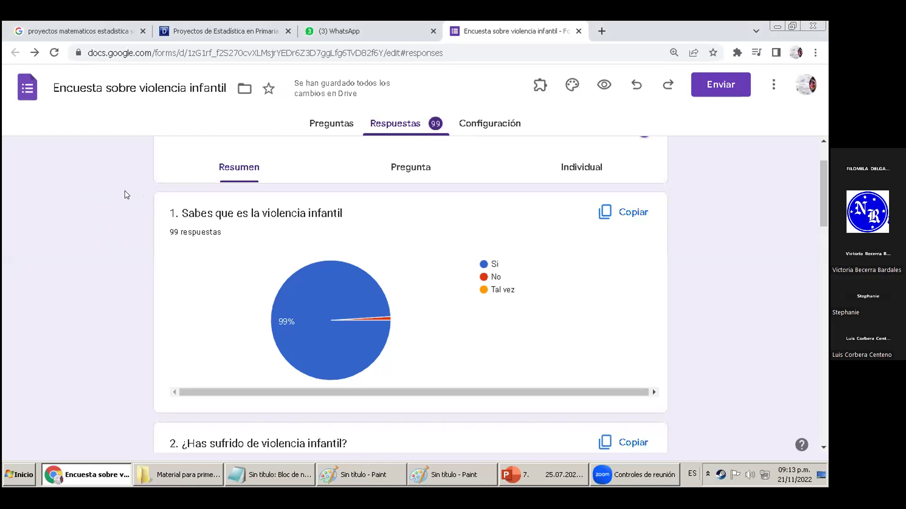
pyautogui.scroll(2, 126, 194)
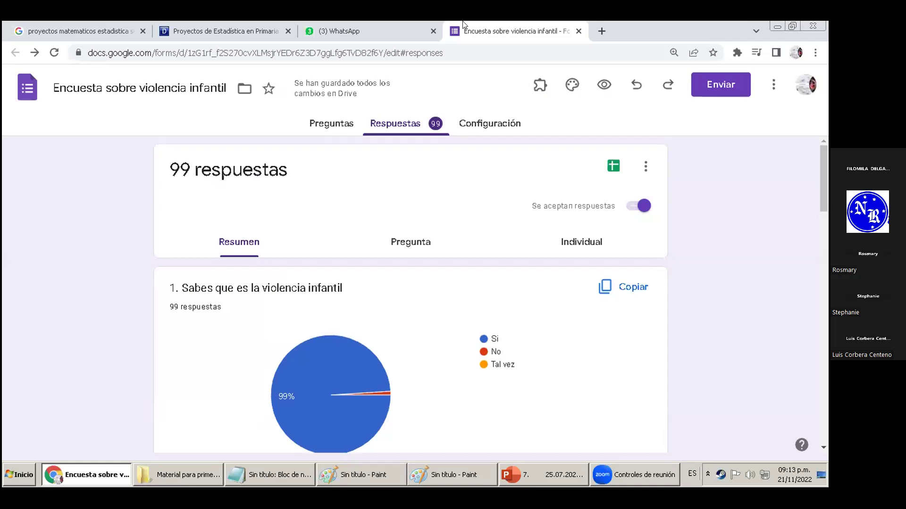
# - Search the web in a new tab for "panel de exposición" and preview the folding three-panel board and the outdoor Flickr panels
pyautogui.click(600, 30)
pyautogui.write('panel de exposición')
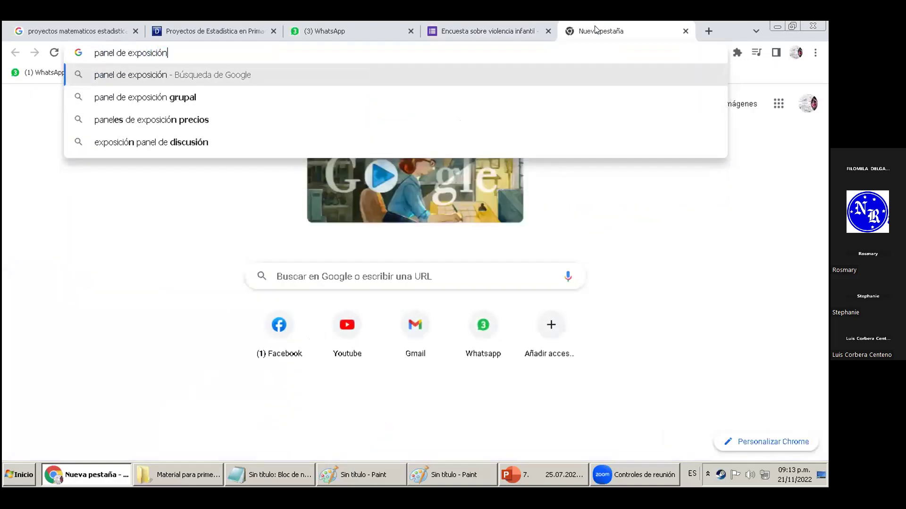
pyautogui.press('Return')
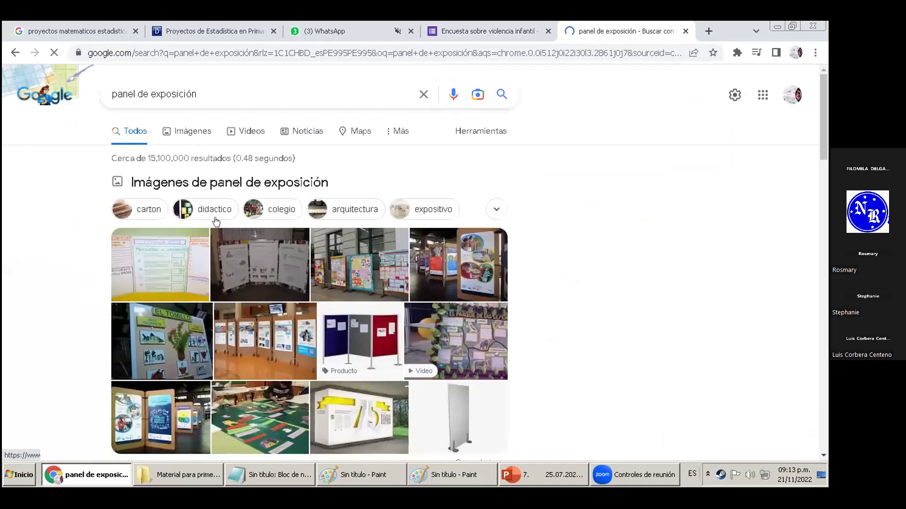
pyautogui.click(231, 236)
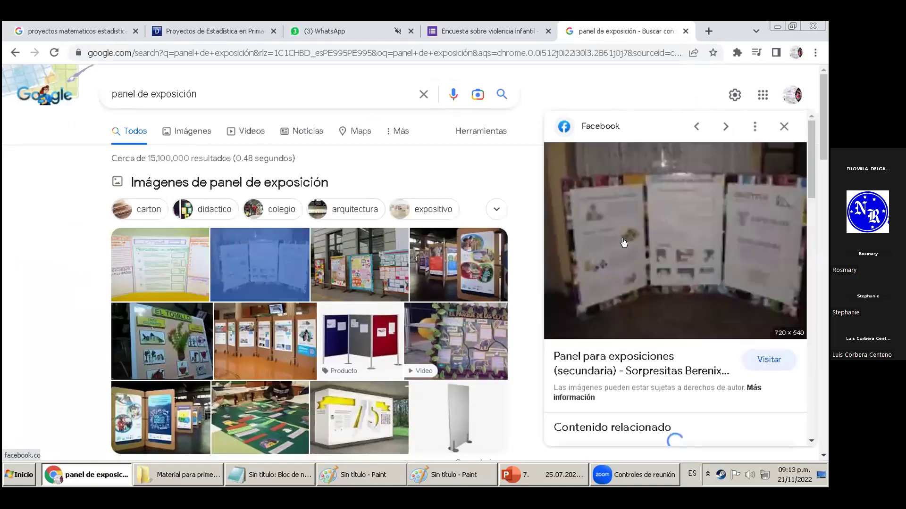
pyautogui.click(386, 270)
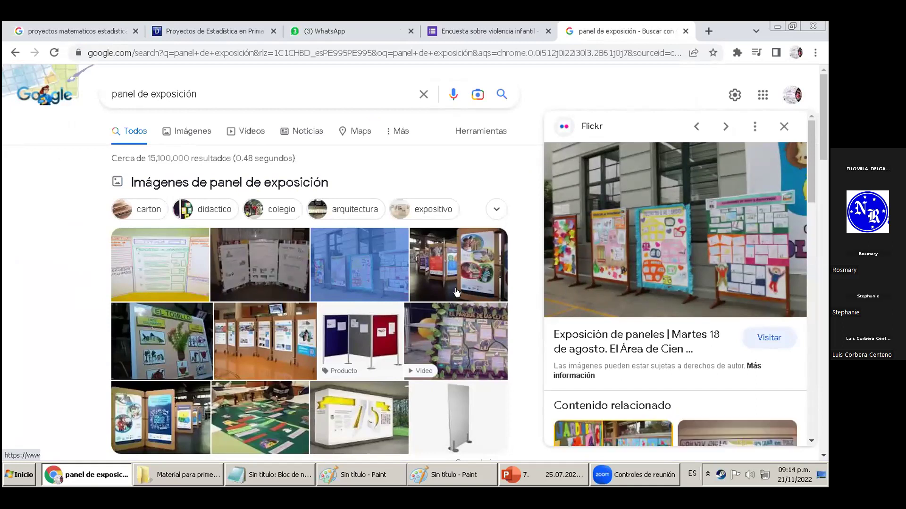
# - Open the Flickr page of the outdoor panels photo in a separate tab and preview the "El Tomillo" panel in the search results
pyautogui.scroll(-1, 457, 293)
pyautogui.click(619, 250)
pyautogui.click(531, 25)
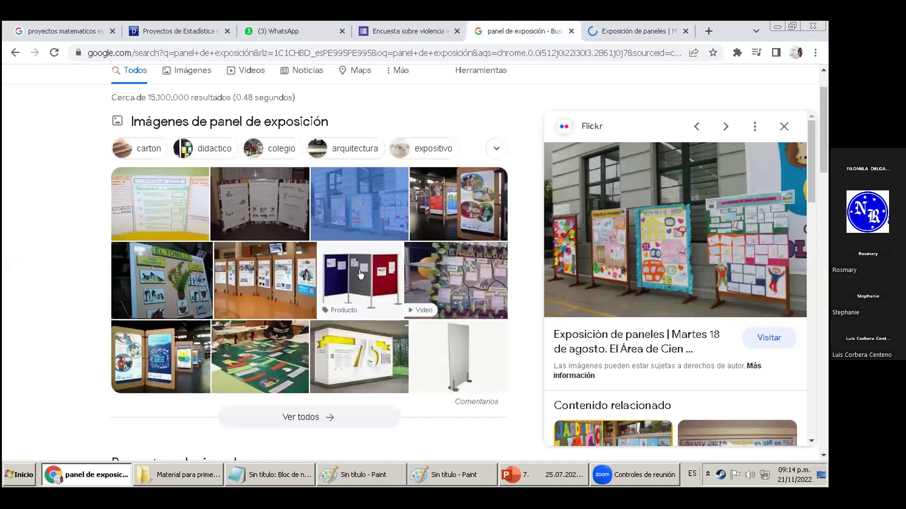
pyautogui.click(185, 271)
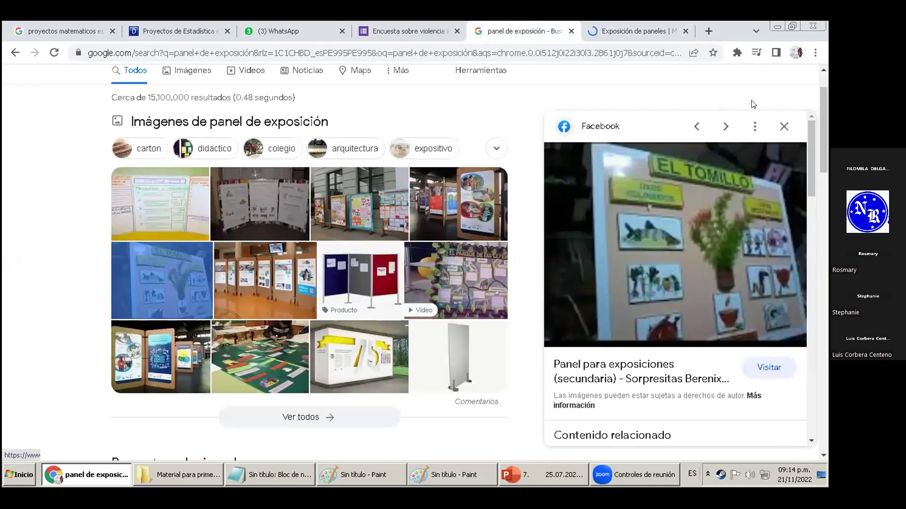
# - Switch the search to image results, and view the Flickr photo page before closing it
pyautogui.click(186, 71)
pyautogui.click(646, 25)
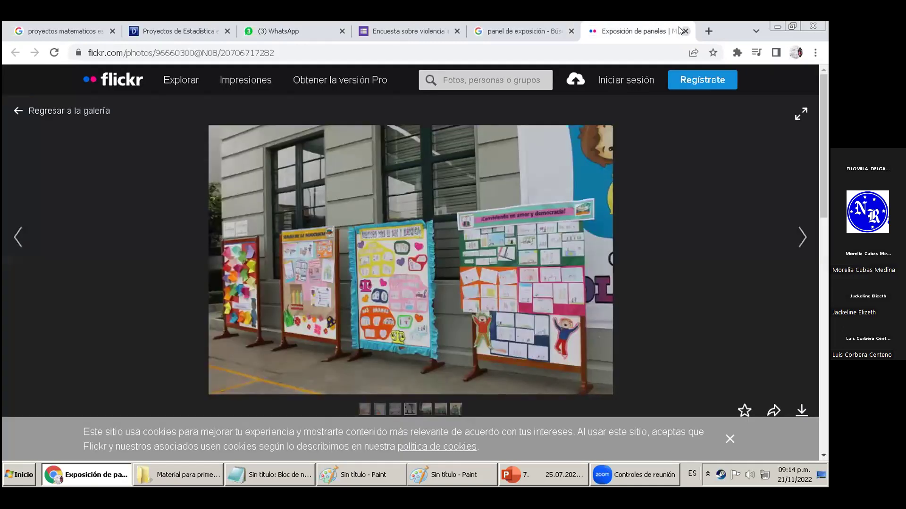
pyautogui.click(684, 31)
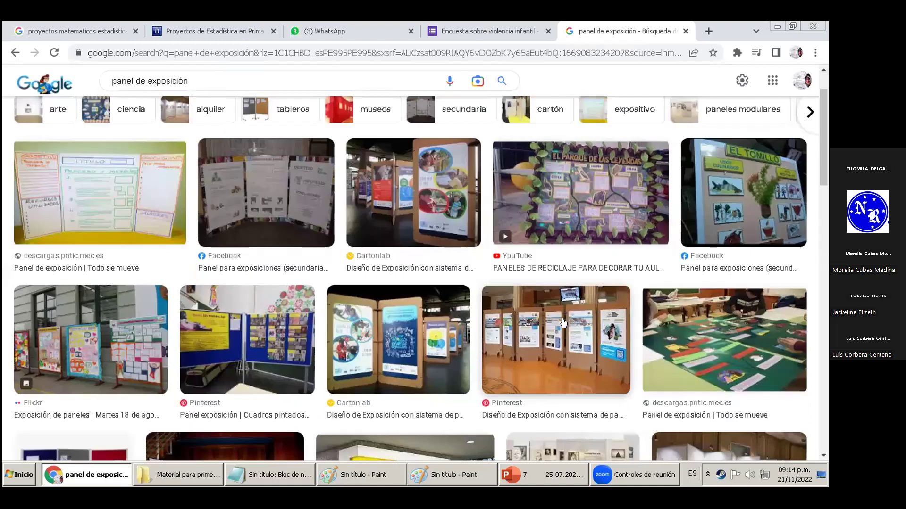
# - Preview the Cartonlab modular panels, the recycled "El Parque de las Leyendas" panel and the Facebook three-panel board among the image results
pyautogui.click(396, 341)
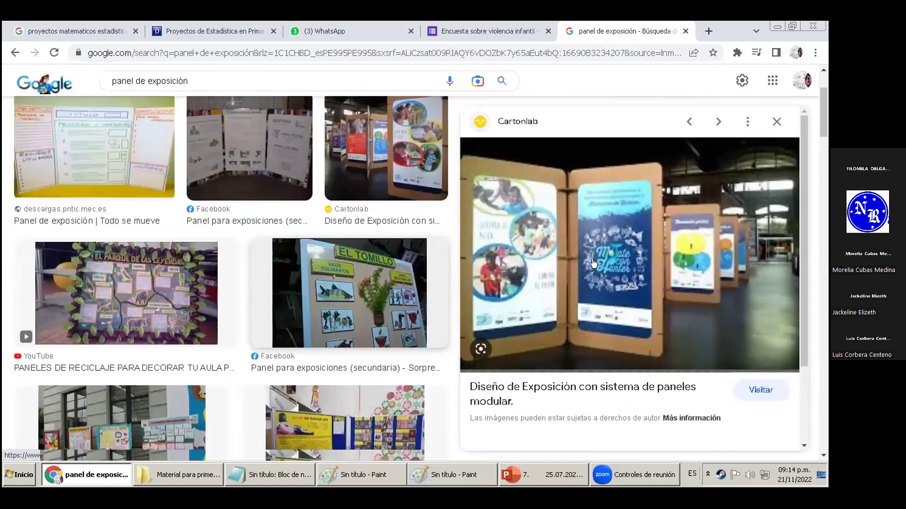
pyautogui.click(174, 280)
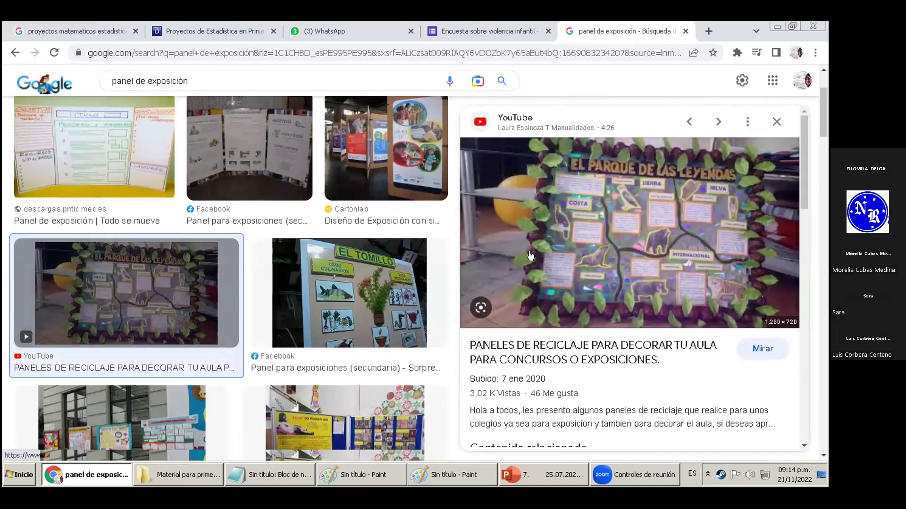
pyautogui.click(379, 199)
pyautogui.click(271, 171)
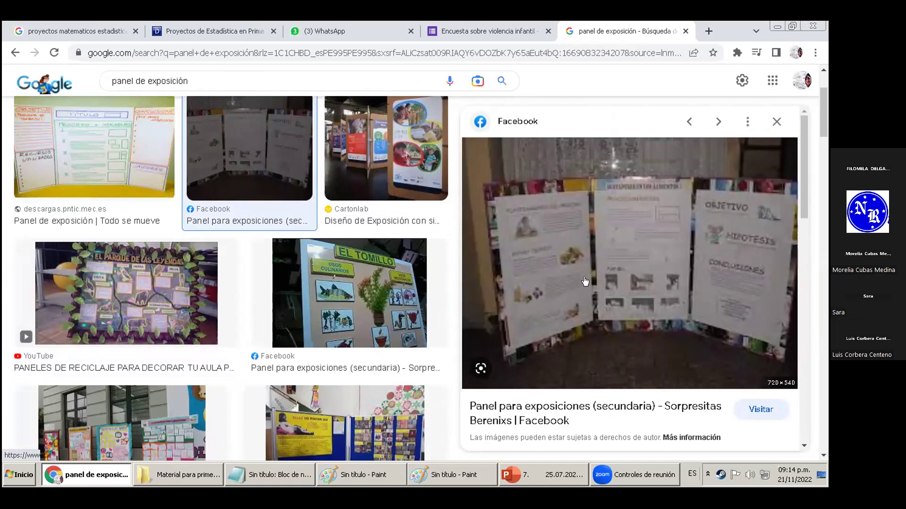
# - Browse further exhibition panel images, previewing the "El Tomillo" panel and the "Todo se mueve" green panel
pyautogui.scroll(-4, 495, 254)
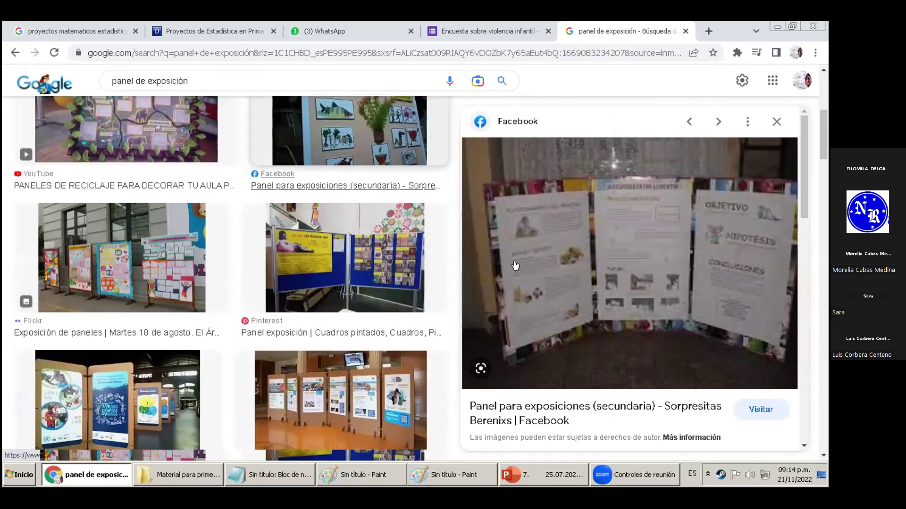
pyautogui.press('Right')
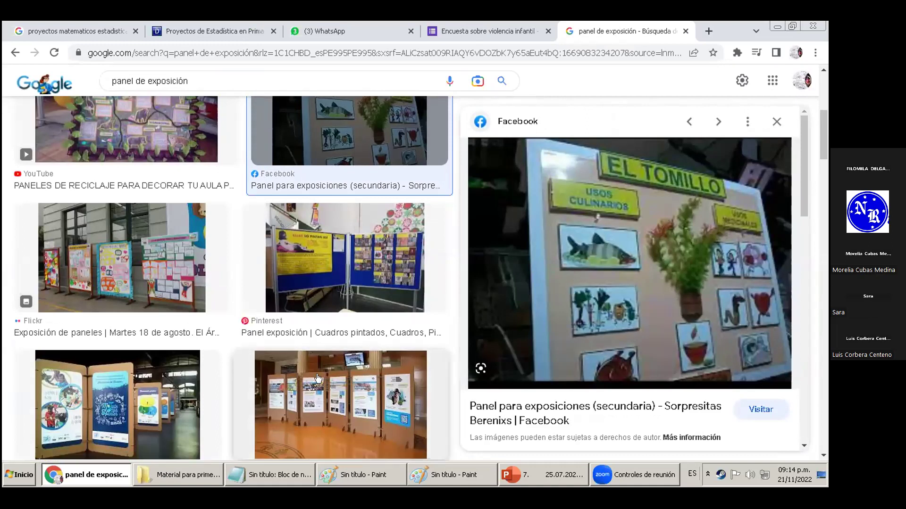
pyautogui.scroll(-8, 262, 417)
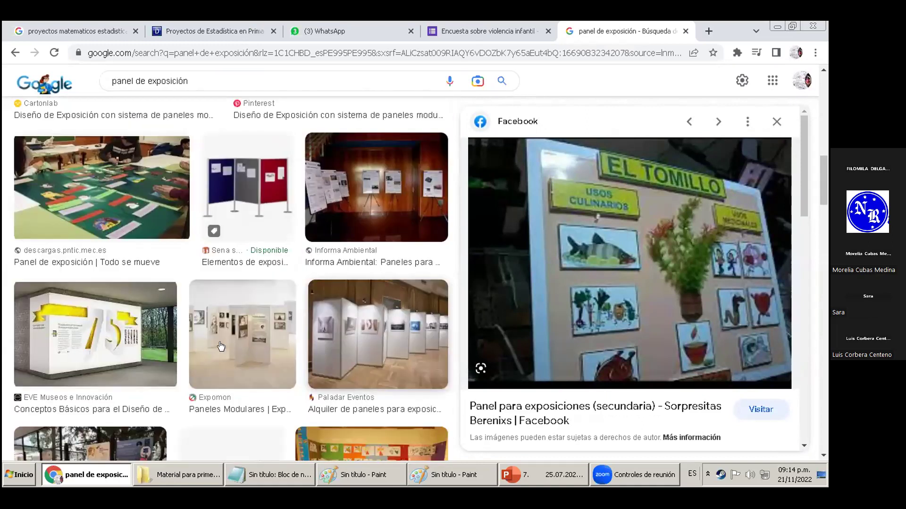
pyautogui.click(125, 236)
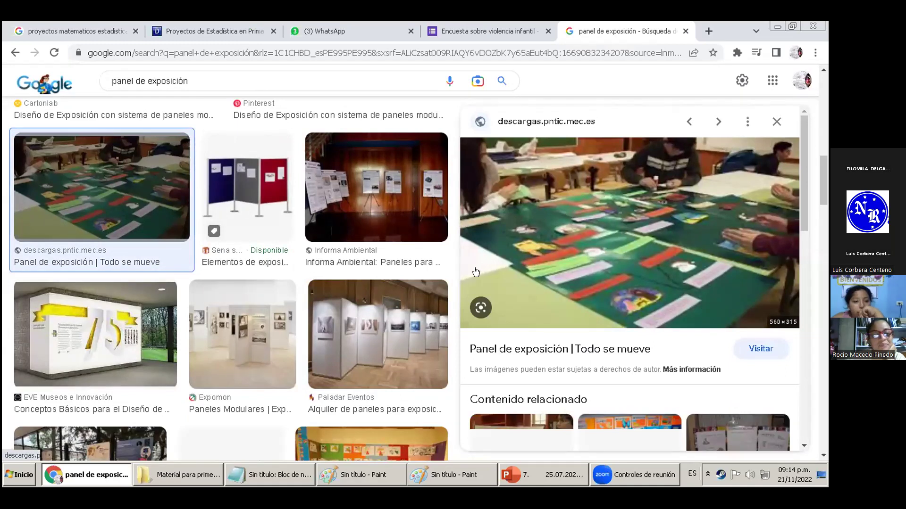
pyautogui.scroll(-5, 289, 278)
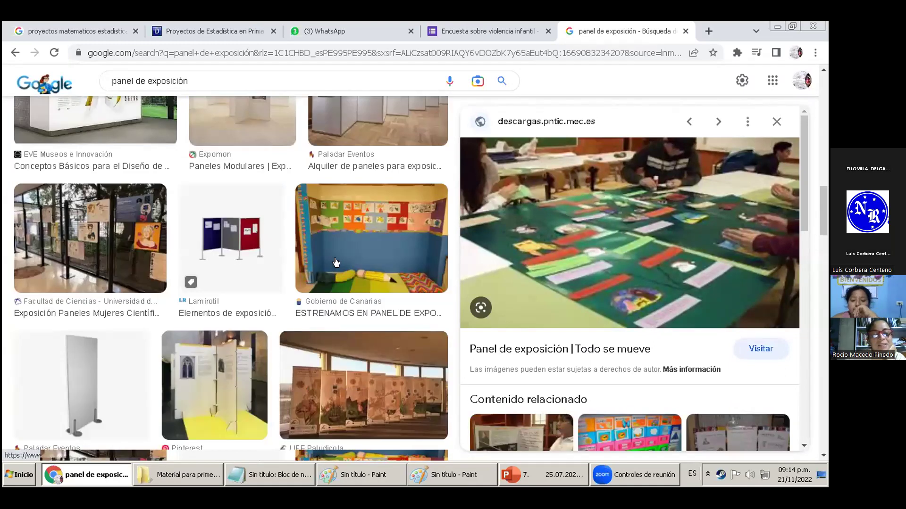
# - Browse further down the "panel de exposición" image results, through the modular, mobile and school exhibition panel examples
pyautogui.scroll(-3, 359, 270)
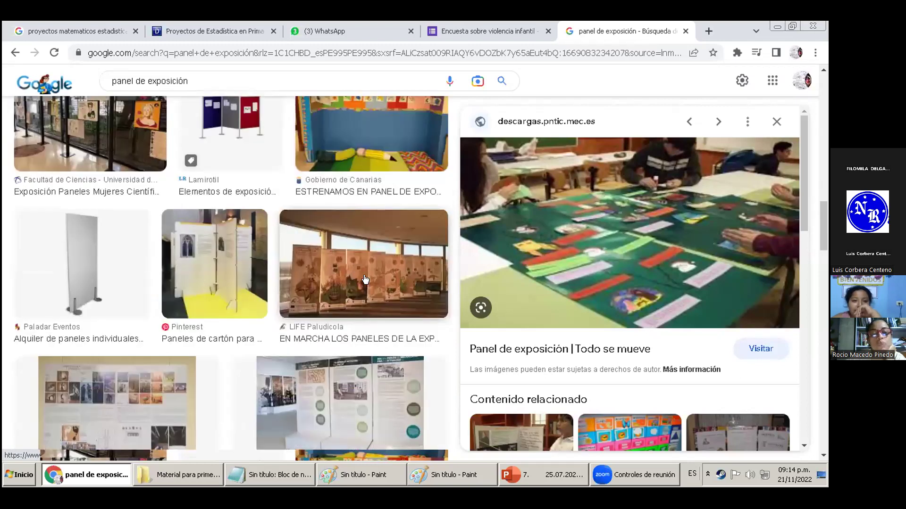
pyautogui.scroll(-3, 358, 270)
pyautogui.scroll(-6, 366, 279)
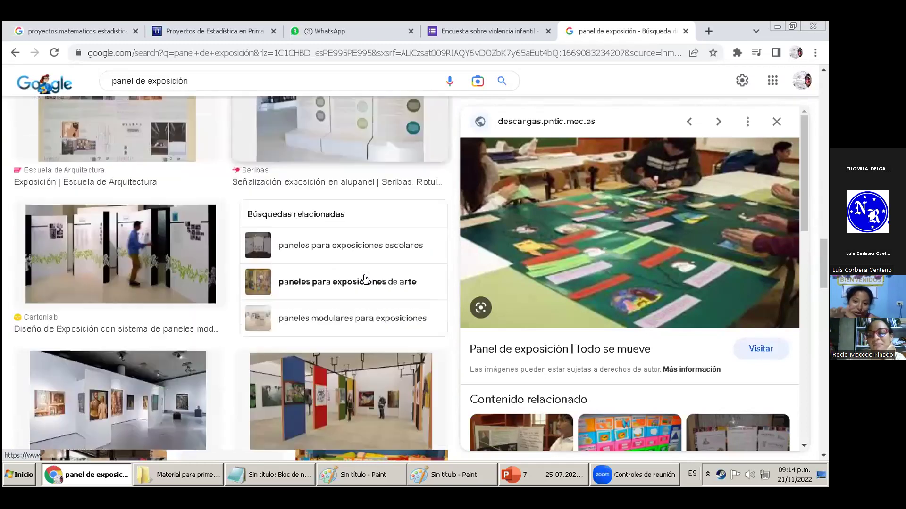
pyautogui.scroll(-8, 366, 280)
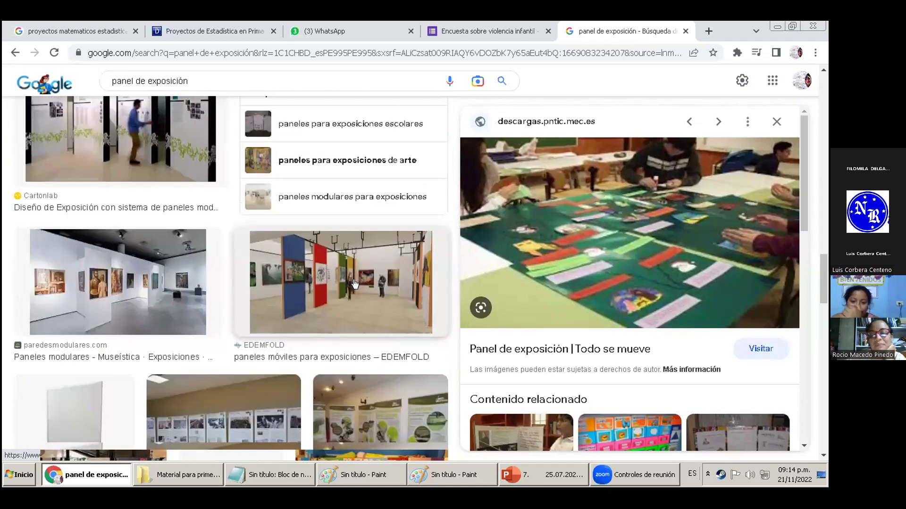
pyautogui.scroll(-2, 352, 280)
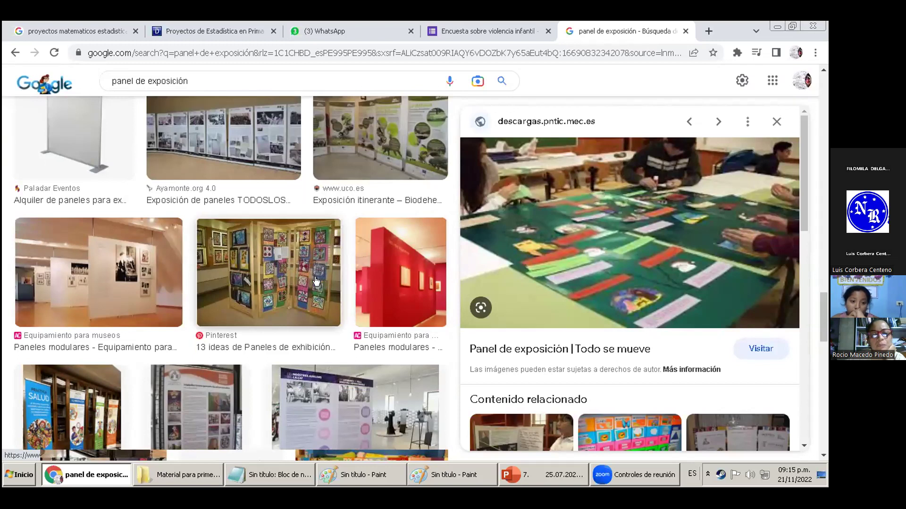
pyautogui.scroll(-3, 314, 281)
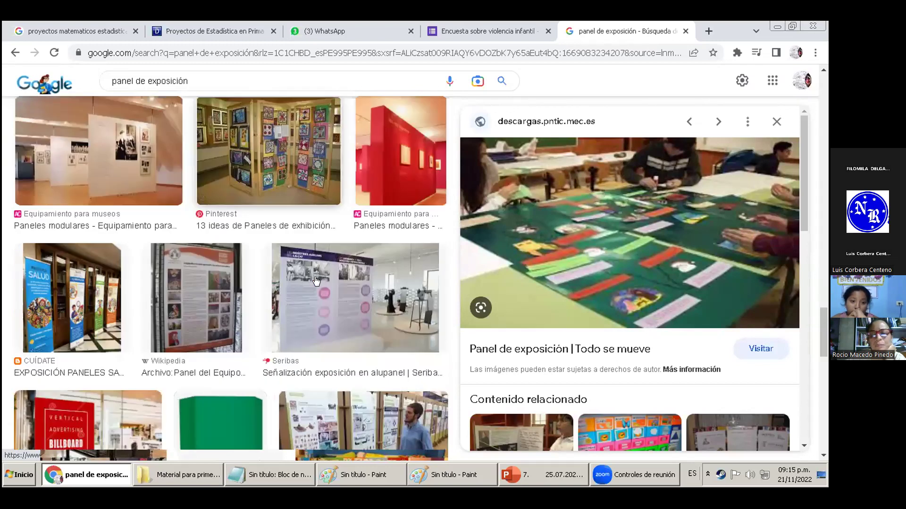
pyautogui.click(202, 290)
# - Search for "canvas" in a separate browser tab, switch to the "canva" results and open the Canva website
pyautogui.click(702, 33)
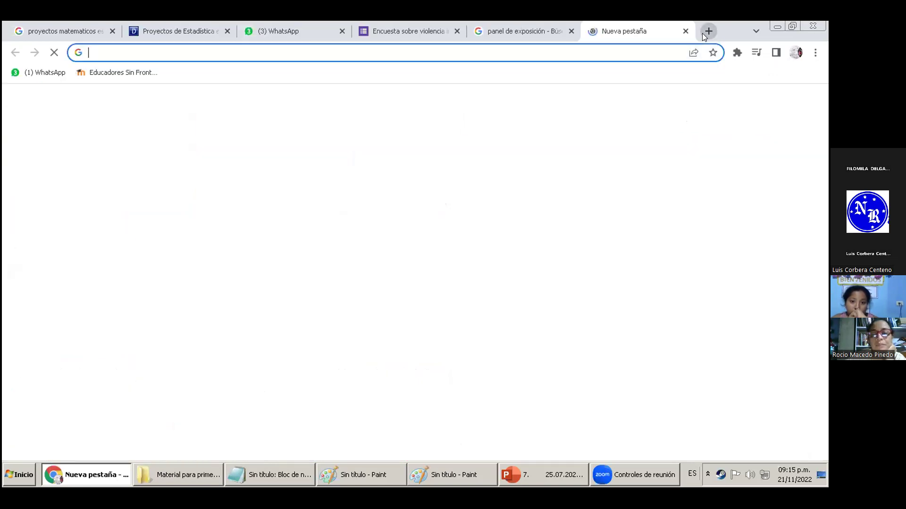
pyautogui.write('canvas')
pyautogui.press('Return')
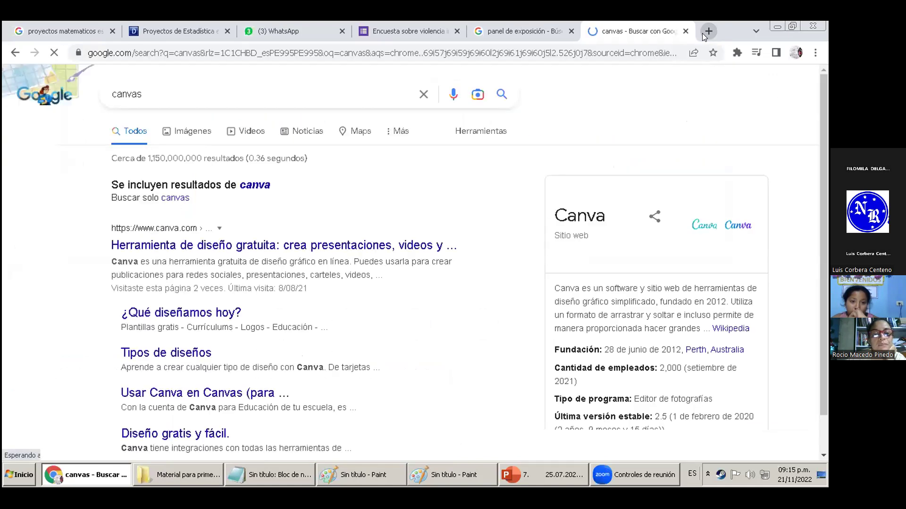
pyautogui.click(255, 185)
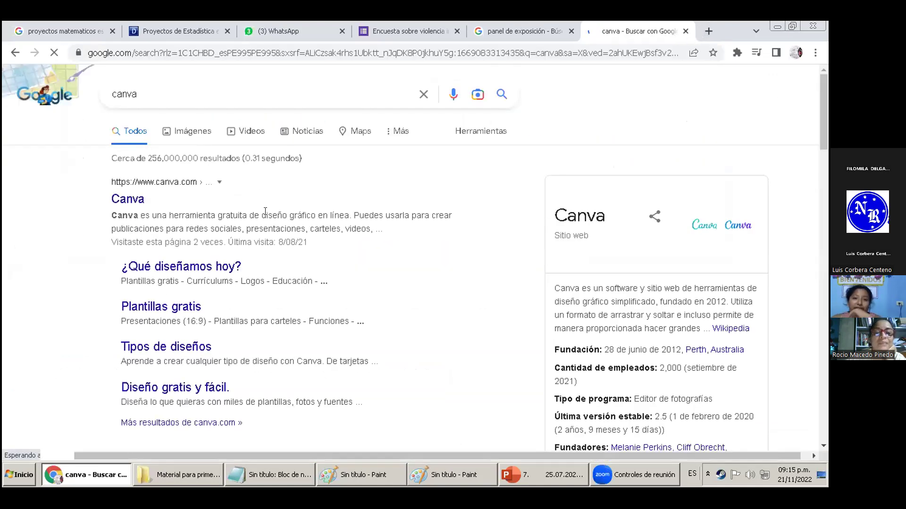
pyautogui.click(126, 201)
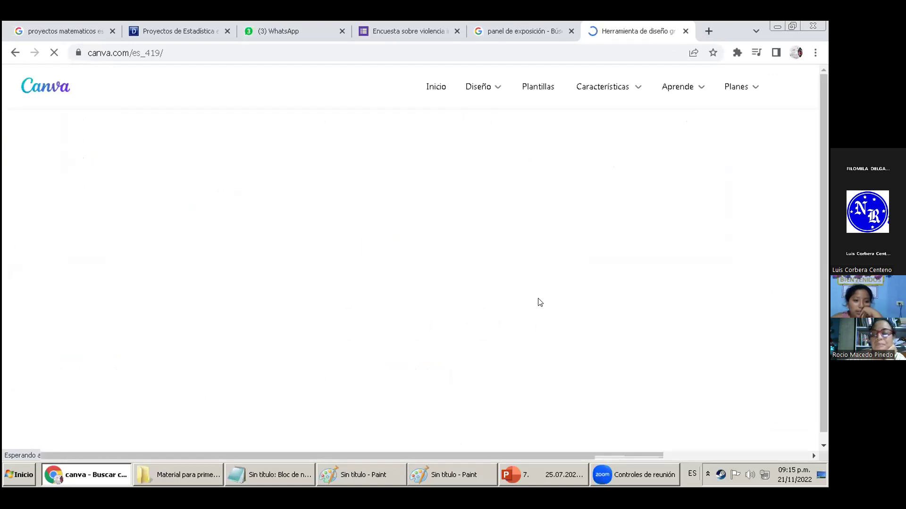
# - Look over the Canva home page and dismiss its Google sign-in prompt
pyautogui.scroll(-5, 576, 287)
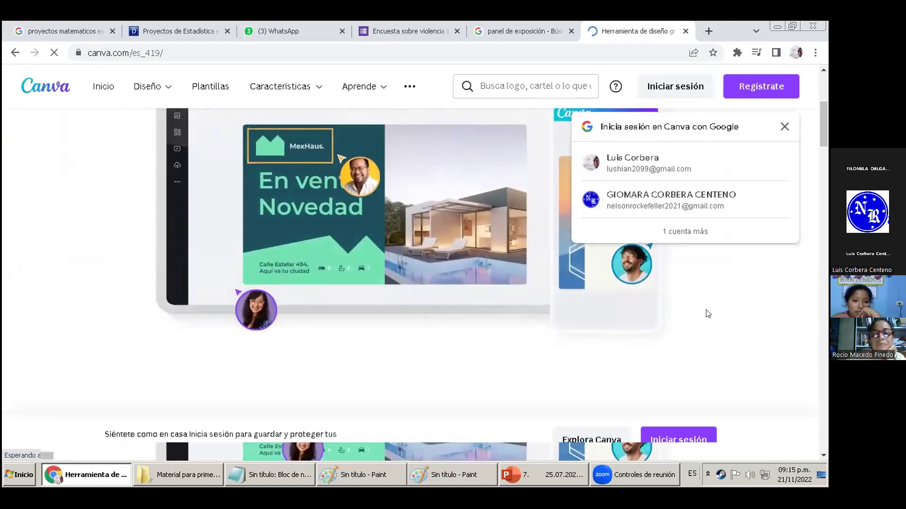
pyautogui.scroll(1, 708, 313)
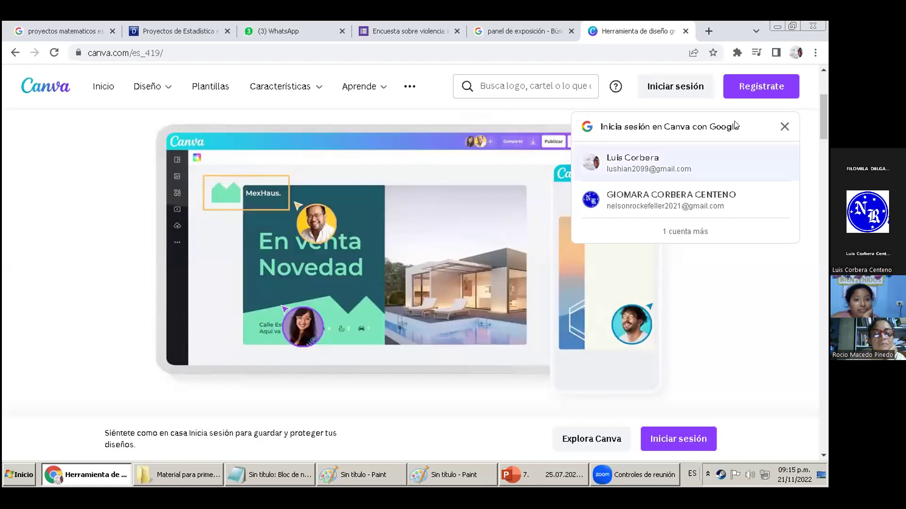
pyautogui.click(785, 127)
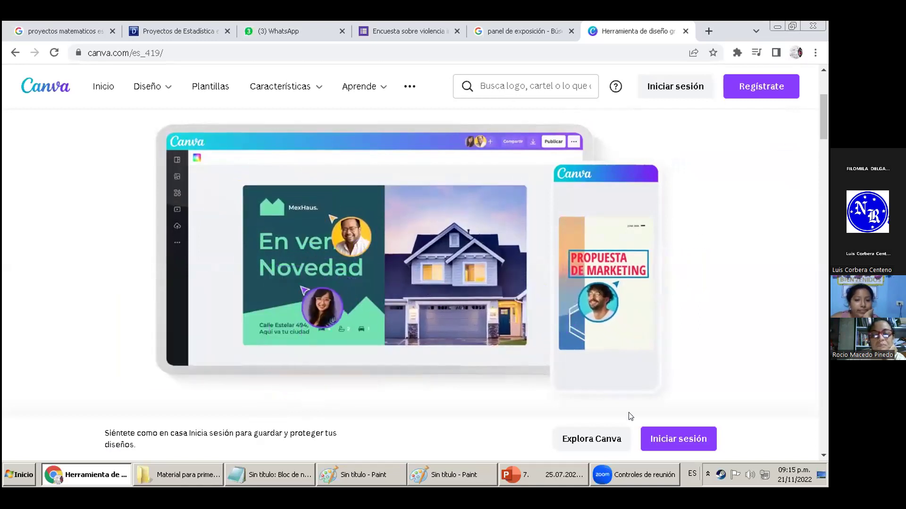
# - Check the system calendar, return to the "Encuesta sobre violencia infantil" form and show its questions
pyautogui.click(794, 472)
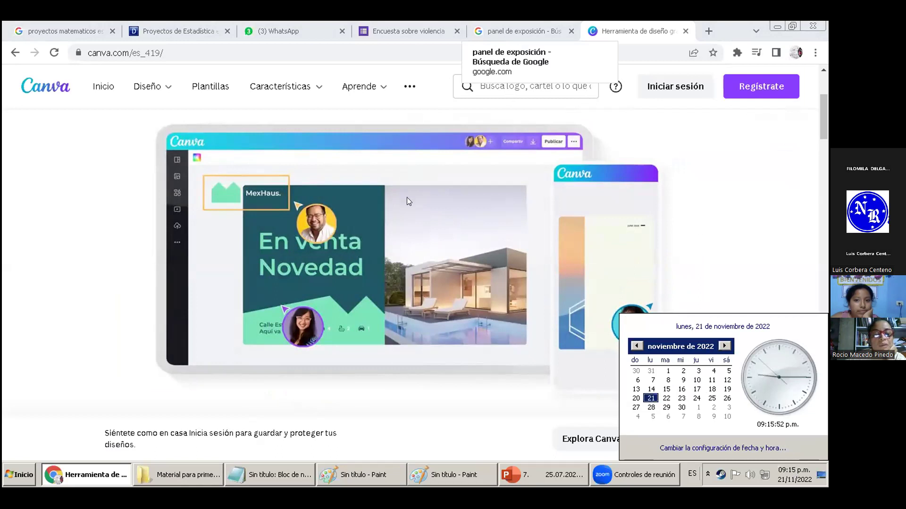
pyautogui.hotkey('ctrl', 'shift', 'Tab')
pyautogui.hotkey('ctrl', 'shift', 'Tab')
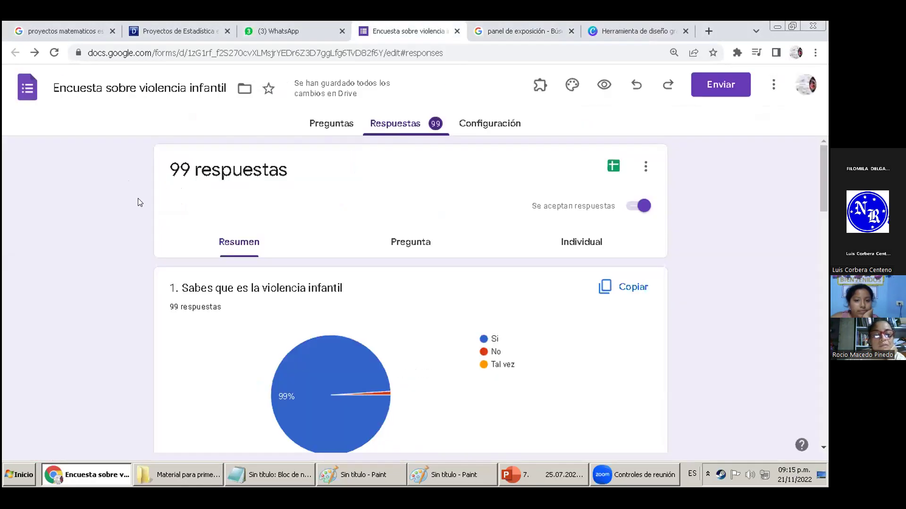
pyautogui.click(338, 126)
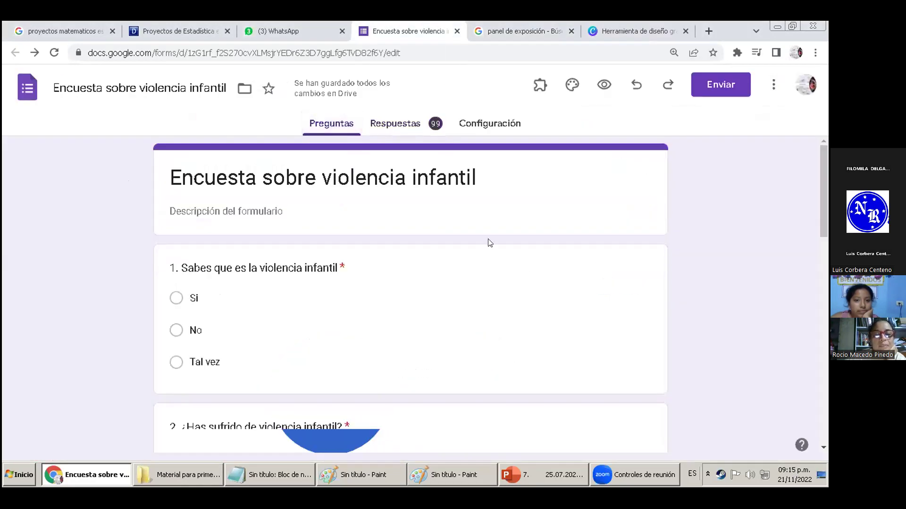
# - Check the November 2022 system calendar twice, closing it each time
pyautogui.click(786, 477)
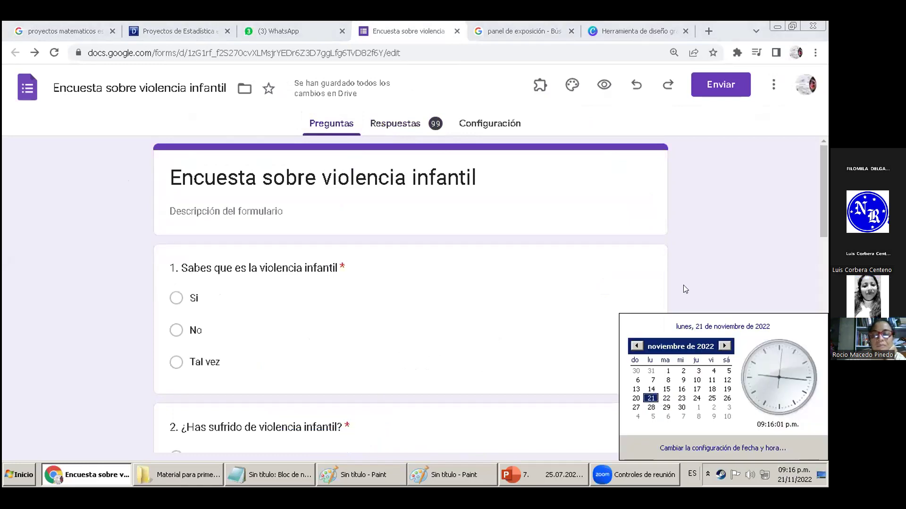
pyautogui.click(685, 264)
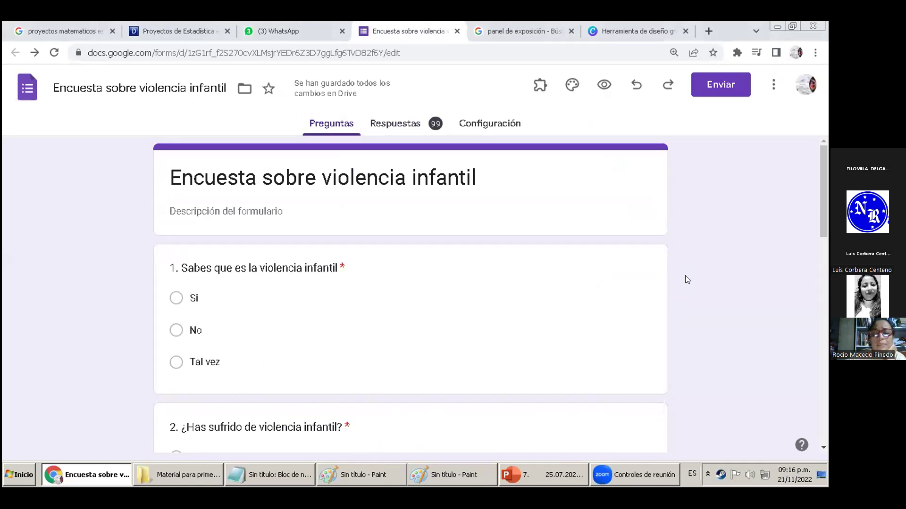
pyautogui.click(786, 477)
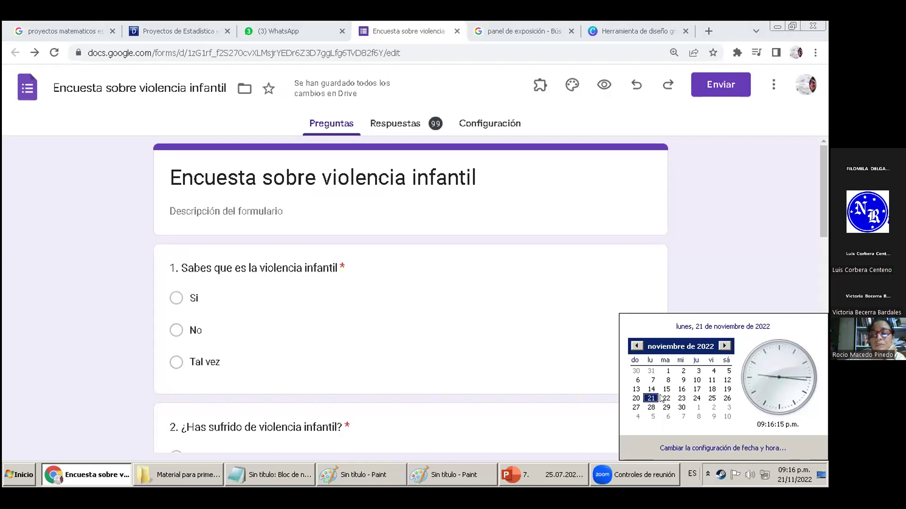
pyautogui.click(305, 410)
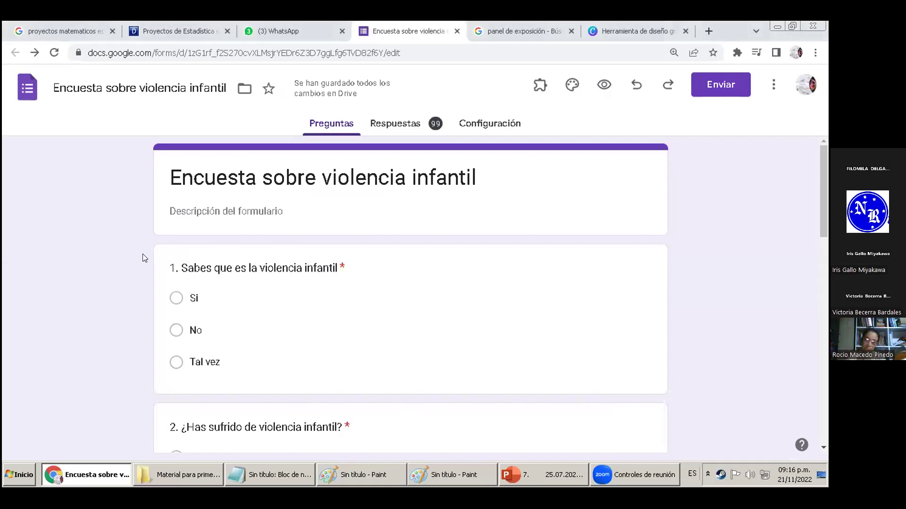
# - Examine the survey questions from the first to question 6, then check the system calendar and close it
pyautogui.scroll(-1, 147, 260)
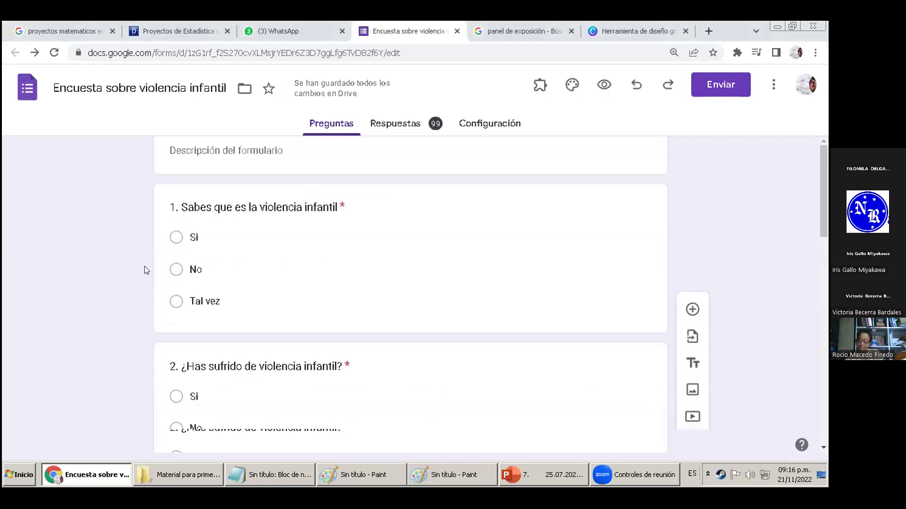
pyautogui.scroll(-1, 129, 267)
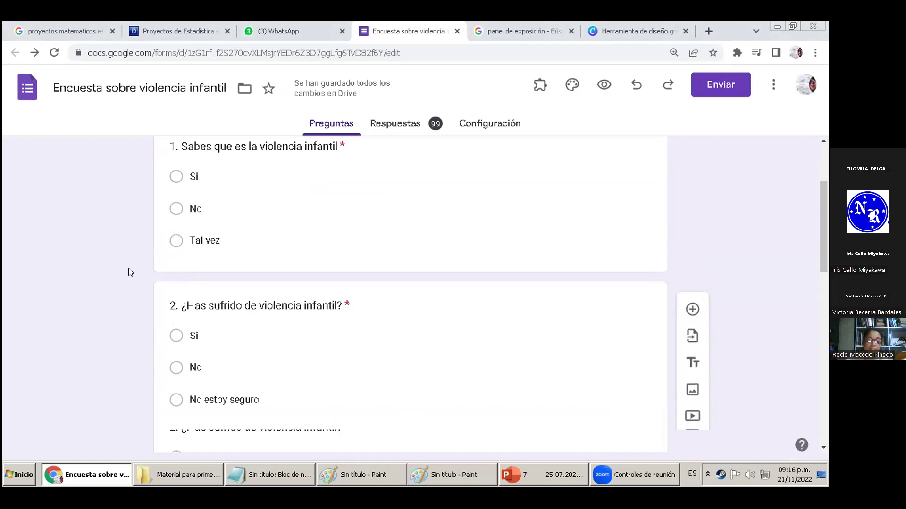
pyautogui.scroll(-2, 128, 268)
pyautogui.scroll(-9, 128, 268)
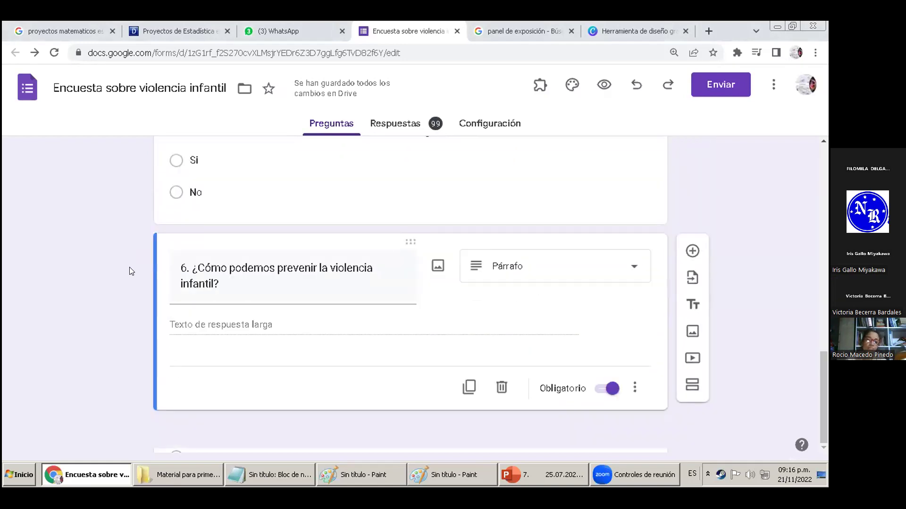
pyautogui.scroll(14, 138, 267)
pyautogui.scroll(-3, 138, 268)
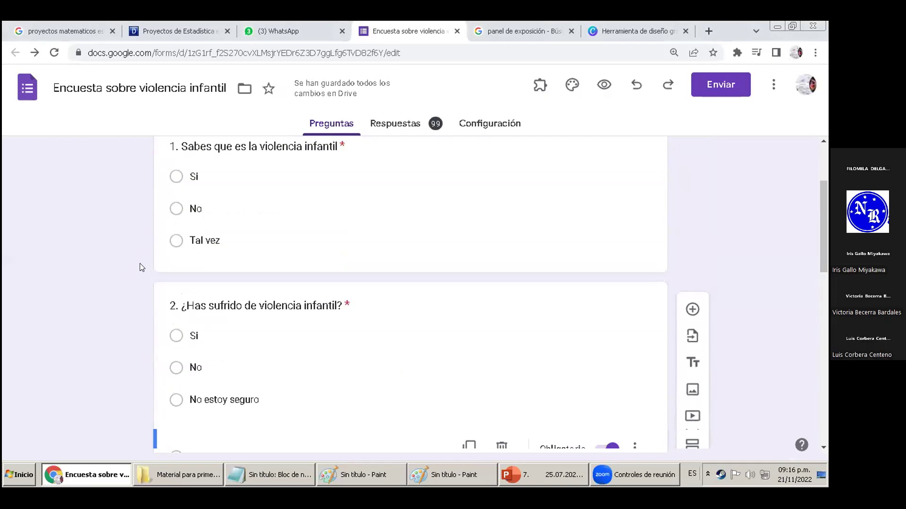
pyautogui.scroll(1, 141, 265)
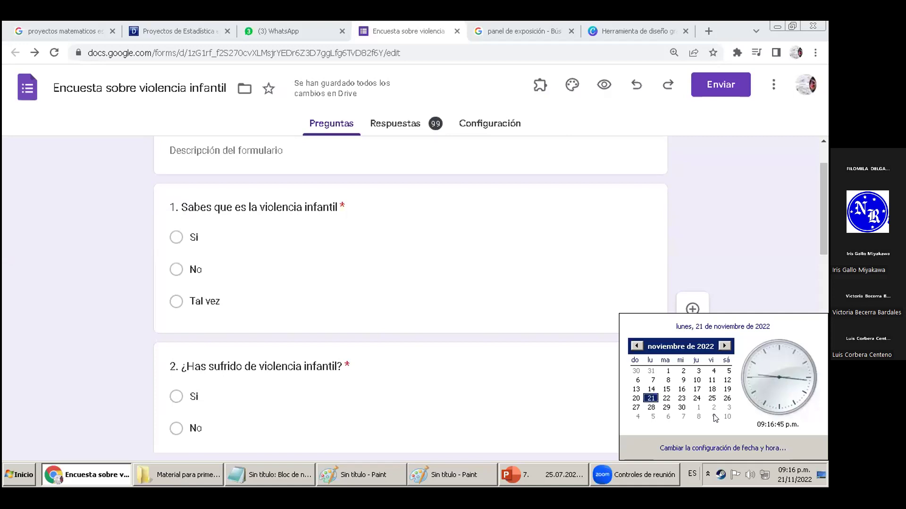
pyautogui.click(65, 265)
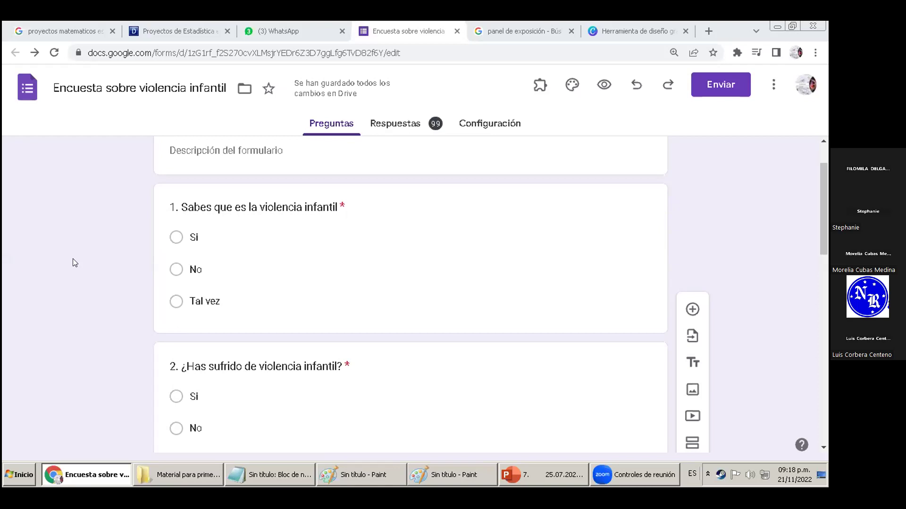
# - Go through the whole survey again, selecting question 1 and question 6 on preventing child violence, and return to the form's beginning
pyautogui.click(160, 233)
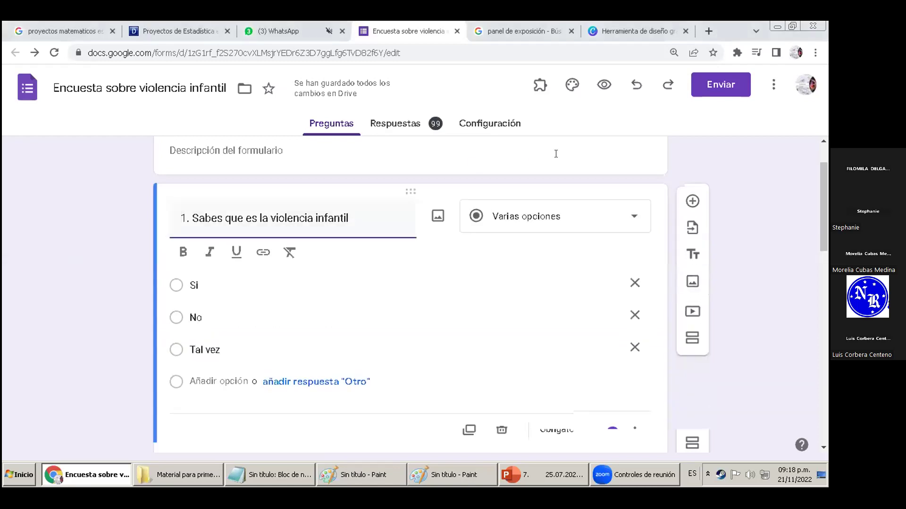
pyautogui.scroll(-15, 556, 153)
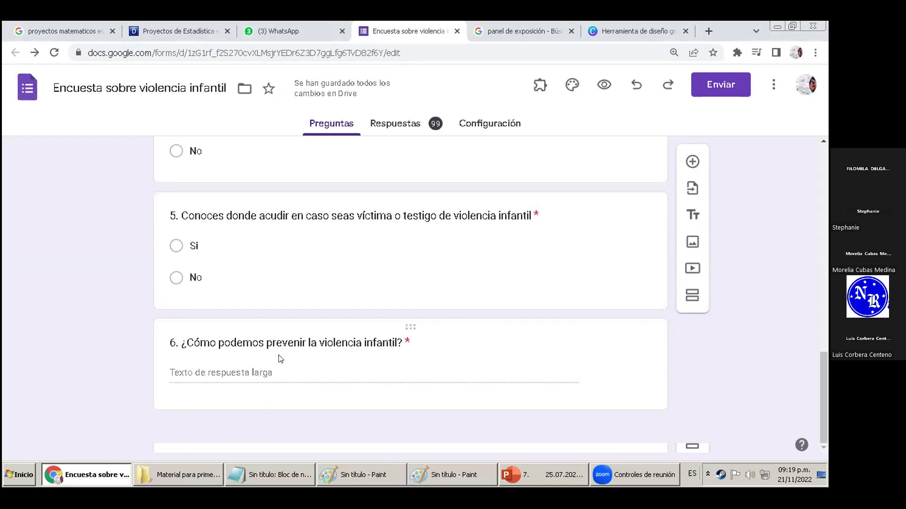
pyautogui.scroll(10, 293, 353)
pyautogui.scroll(5, 299, 355)
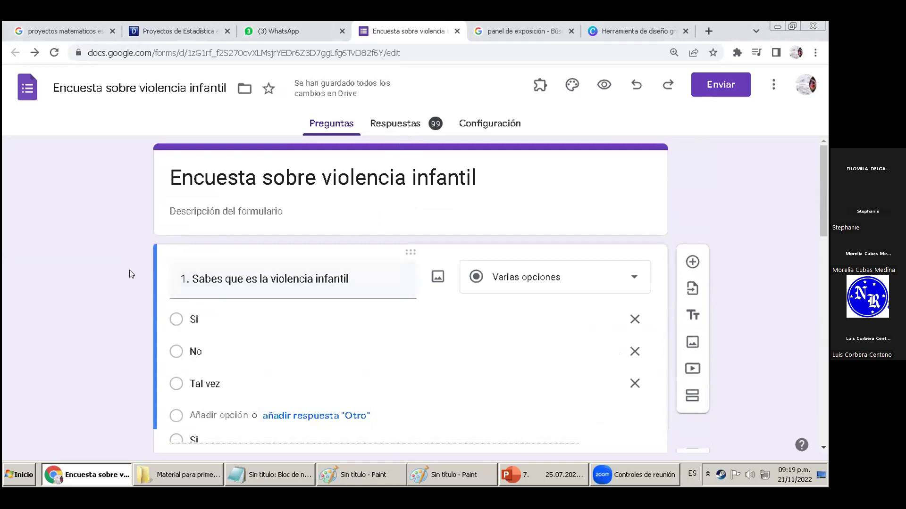
pyautogui.scroll(-15, 133, 276)
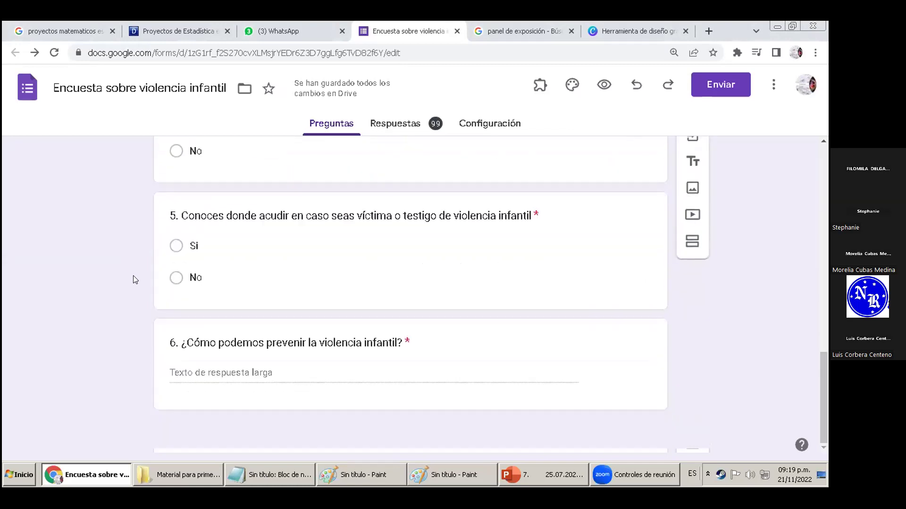
pyautogui.click(160, 367)
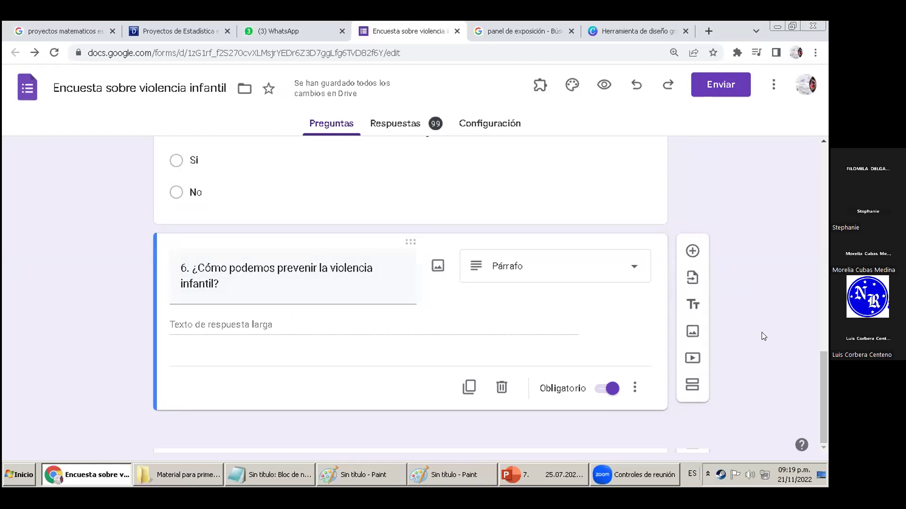
pyautogui.moveTo(822, 371); pyautogui.dragTo(825, 295)
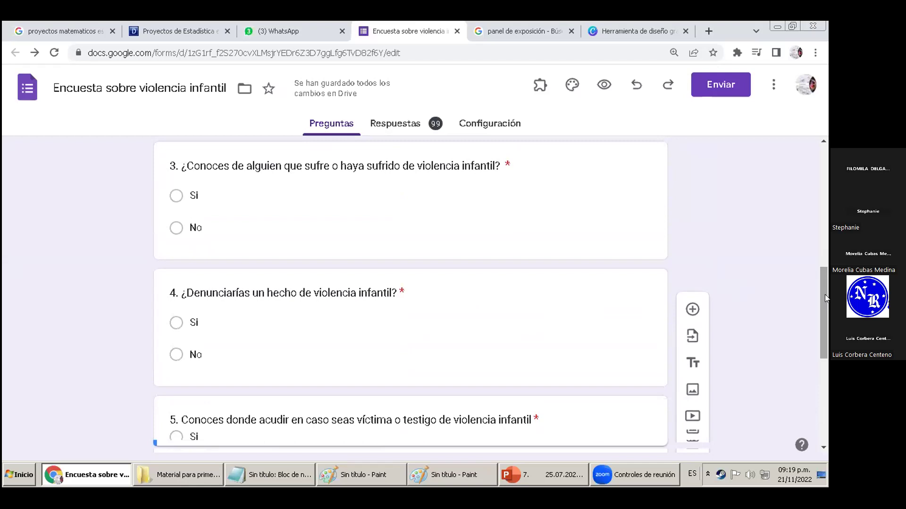
pyautogui.moveTo(824, 312); pyautogui.dragTo(824, 188)
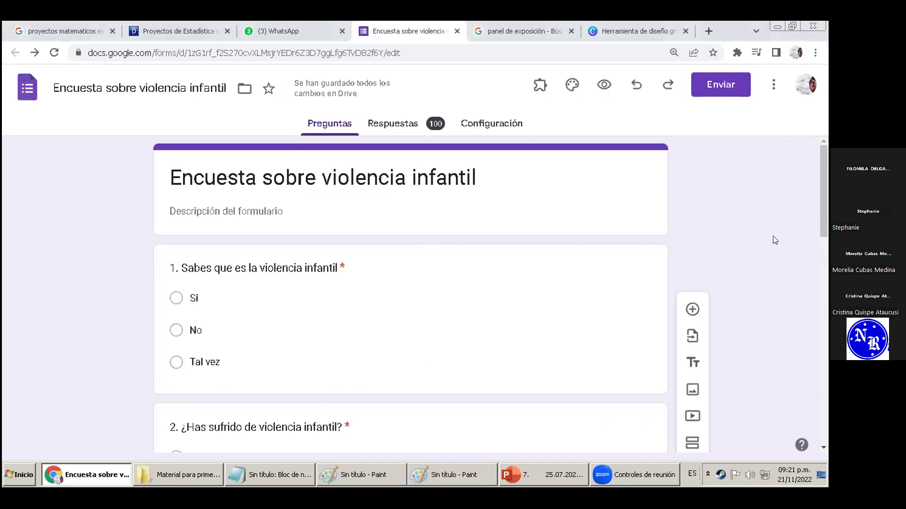
# - Close the Canva and "panel de exposición" tabs, and view the first two survey questions
pyautogui.click(685, 31)
pyautogui.click(685, 32)
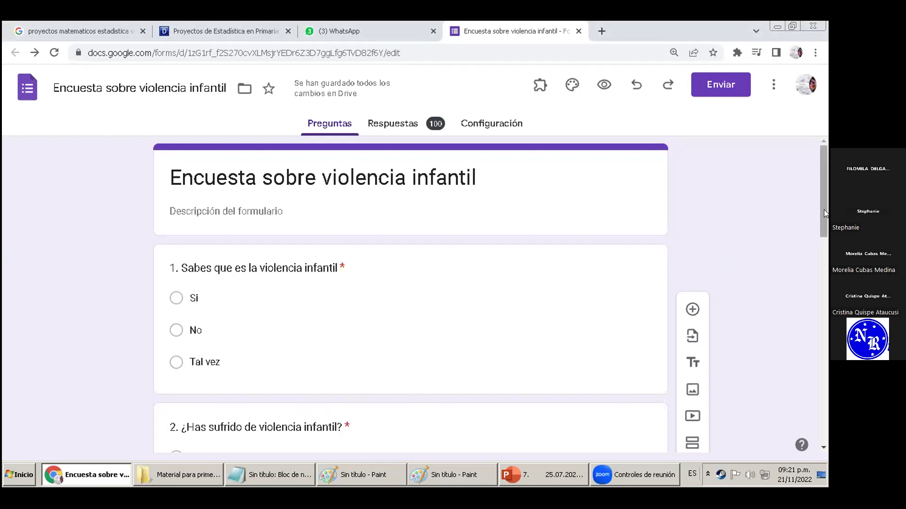
pyautogui.moveTo(820, 206); pyautogui.dragTo(818, 187)
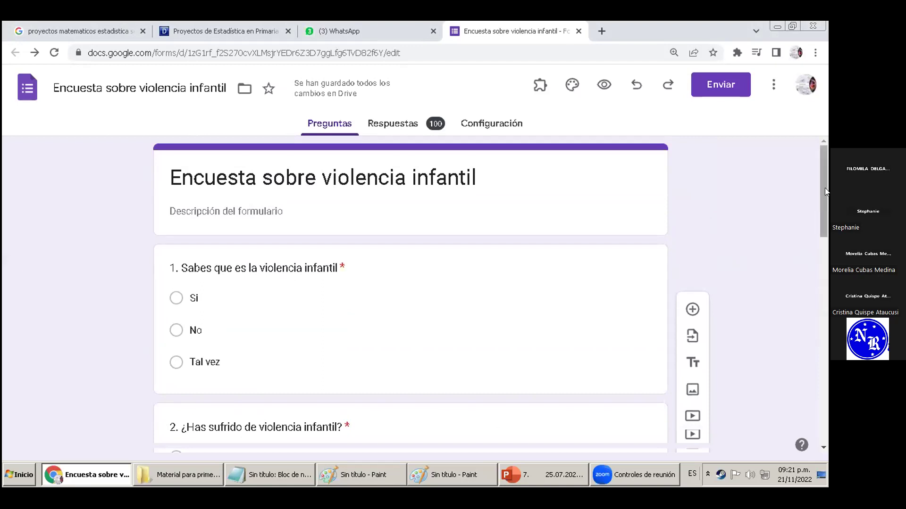
pyautogui.moveTo(823, 183); pyautogui.dragTo(803, 218)
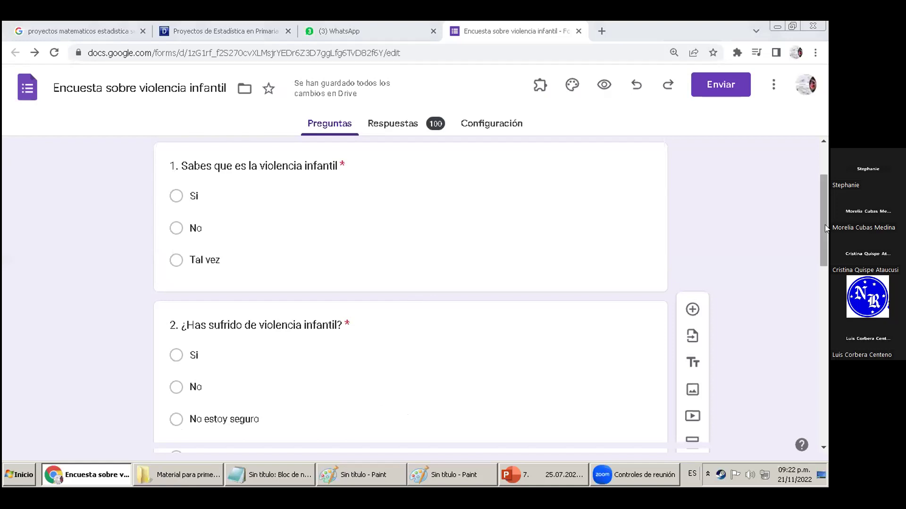
# - Go through the survey from question 1 down to question 6 on preventing child violence
pyautogui.moveTo(823, 222); pyautogui.dragTo(820, 355)
pyautogui.scroll(-4, 819, 368)
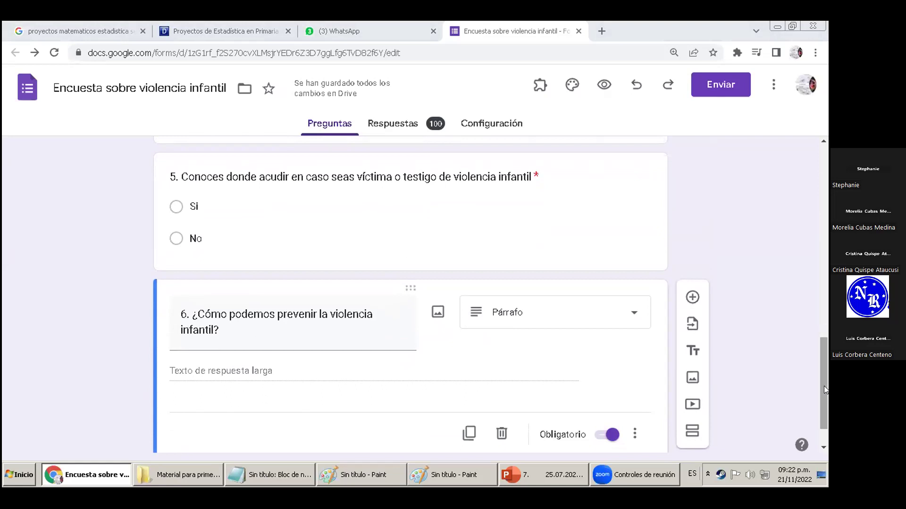
pyautogui.moveTo(823, 381); pyautogui.dragTo(822, 393)
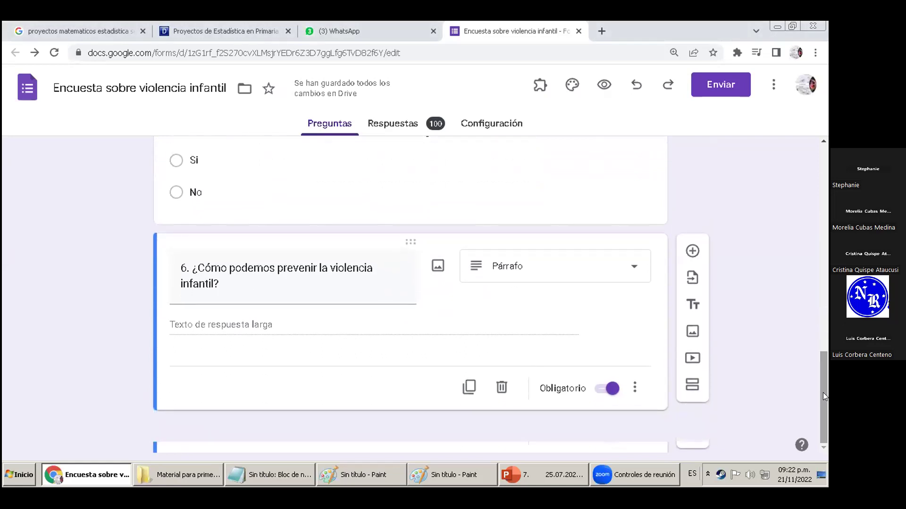
# - Review the survey's response summary, from the question 1 pie chart to the written answer for question 6 and back up to question 2
pyautogui.click(401, 124)
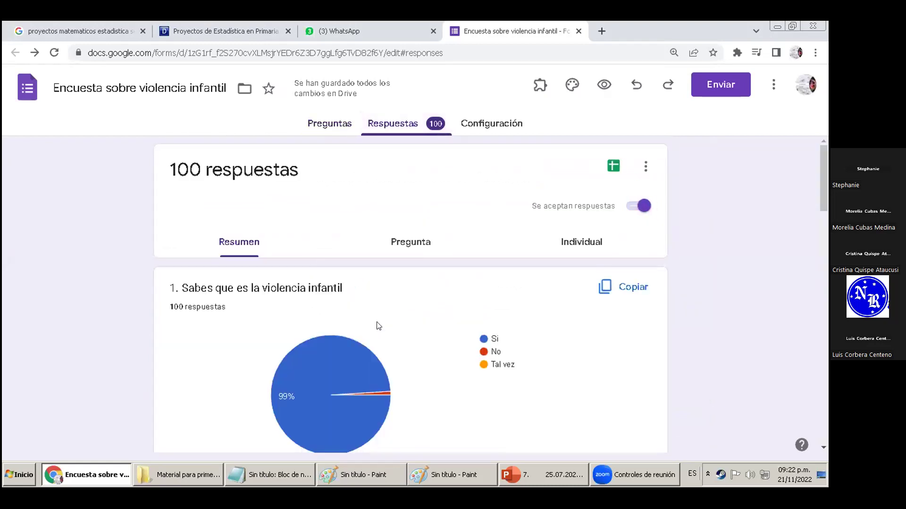
pyautogui.scroll(-12, 372, 322)
pyautogui.scroll(-11, 368, 316)
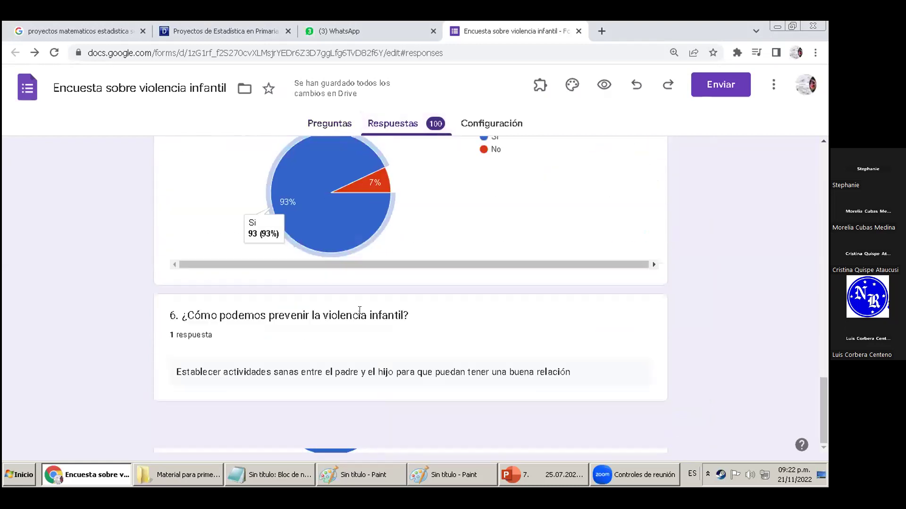
pyautogui.scroll(20, 693, 305)
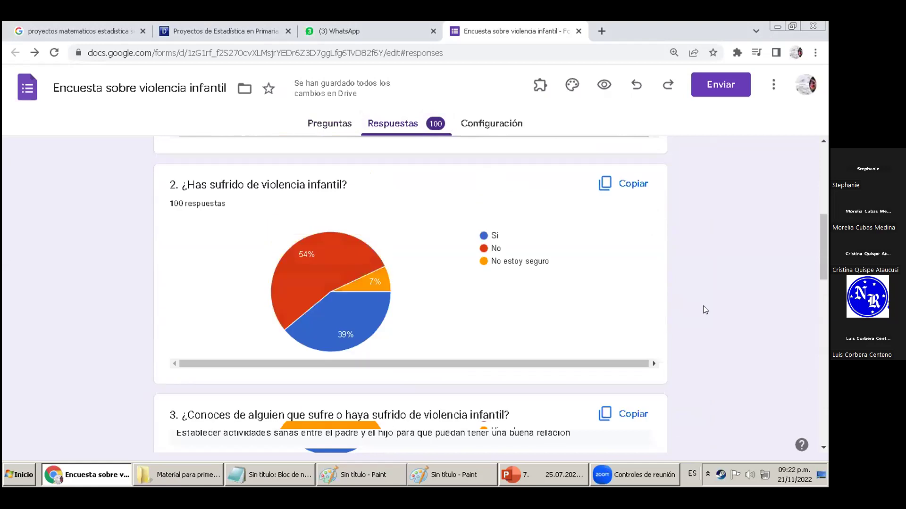
# - Return to the survey's questions, check the November 2022 system calendar and close it
pyautogui.click(326, 125)
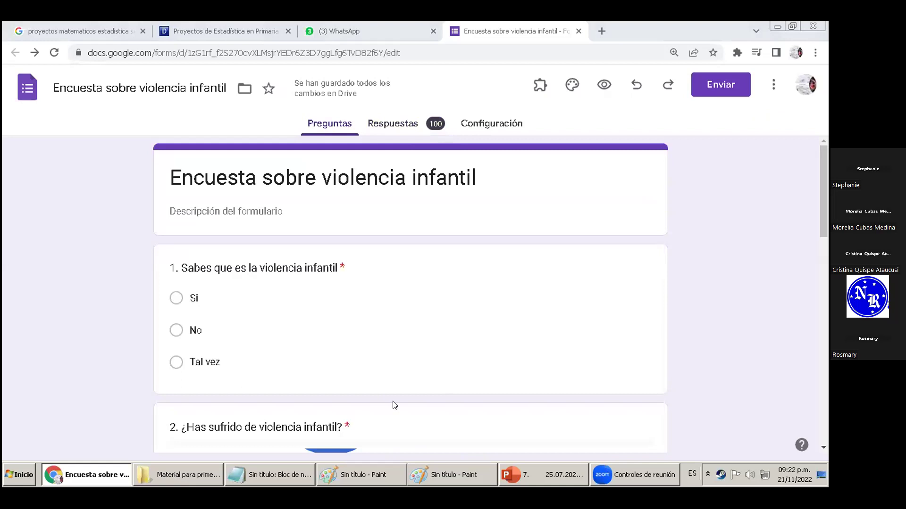
pyautogui.click(789, 485)
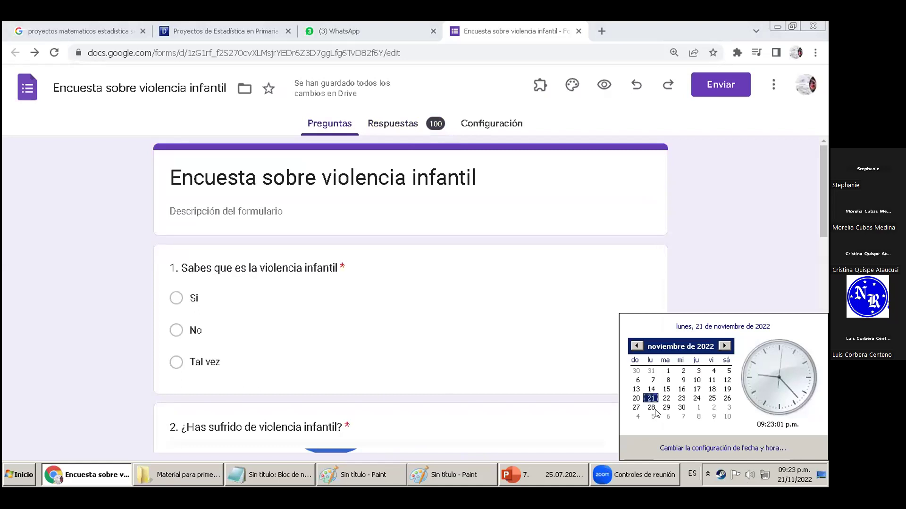
pyautogui.click(679, 276)
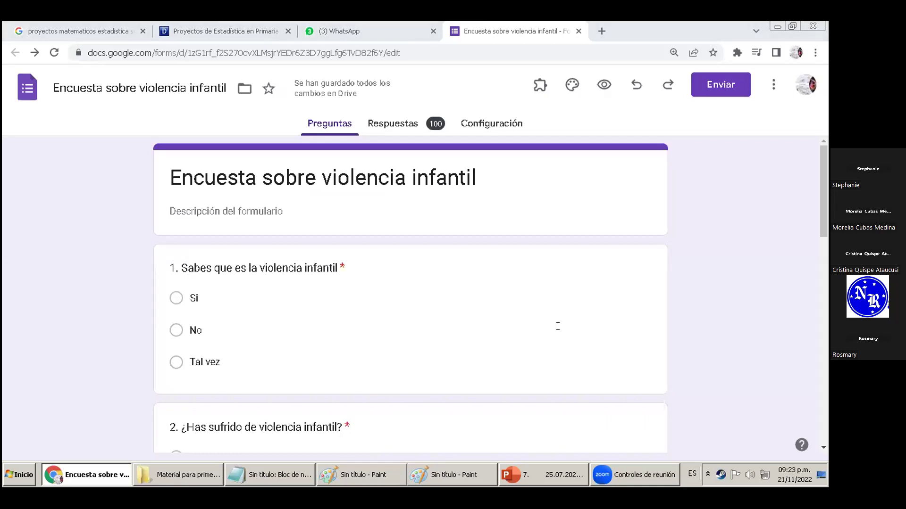
# - Examine the first two survey questions and their answer options
pyautogui.moveTo(820, 197); pyautogui.dragTo(822, 221)
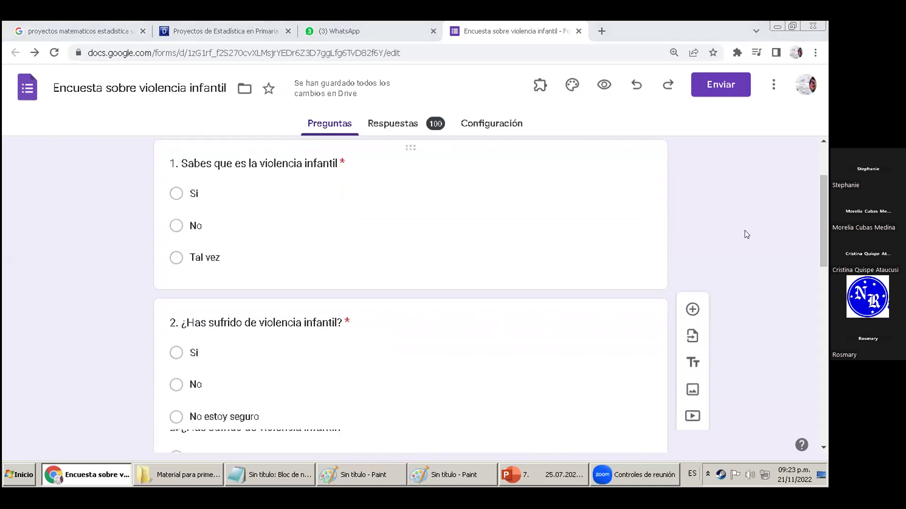
pyautogui.moveTo(816, 227); pyautogui.dragTo(818, 226)
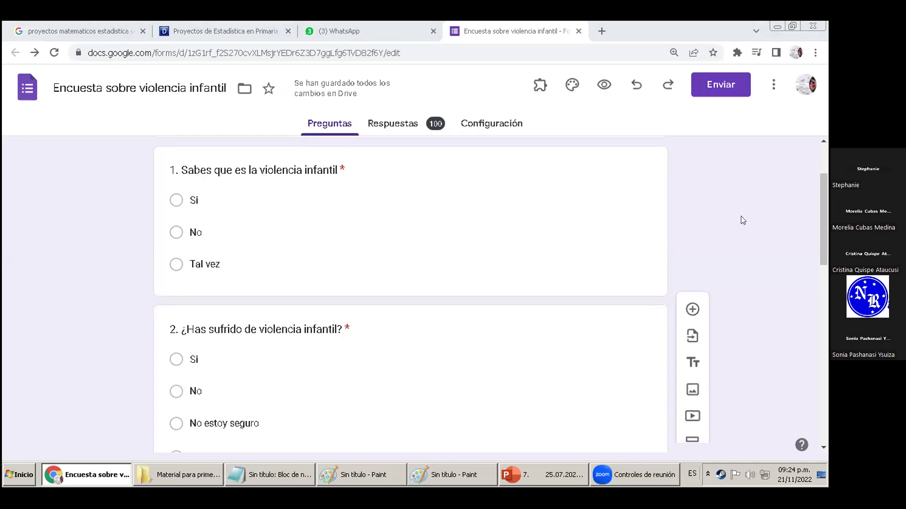
pyautogui.scroll(2, 746, 229)
pyautogui.scroll(-3, 746, 229)
pyautogui.scroll(1, 745, 229)
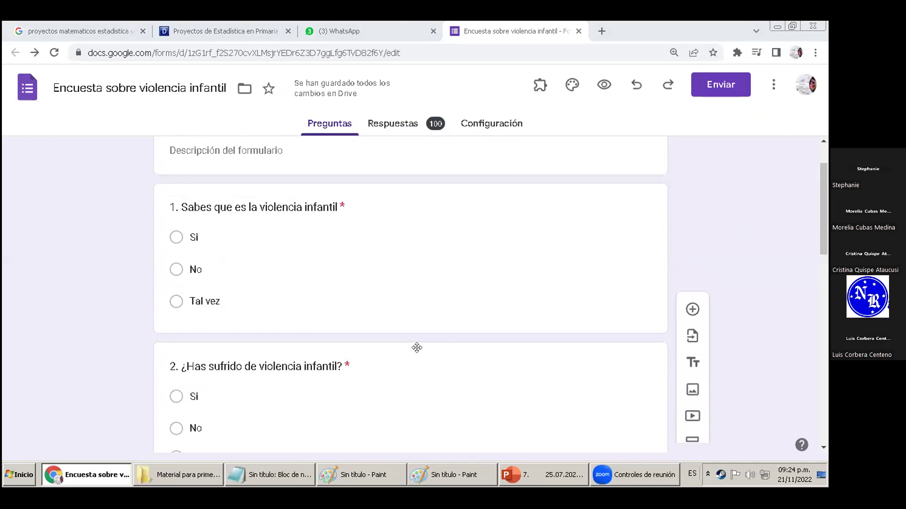
pyautogui.moveTo(820, 225)
pyautogui.mouseDown()
pyautogui.moveTo(820, 211)
pyautogui.moveTo(813, 226)
pyautogui.mouseUp()
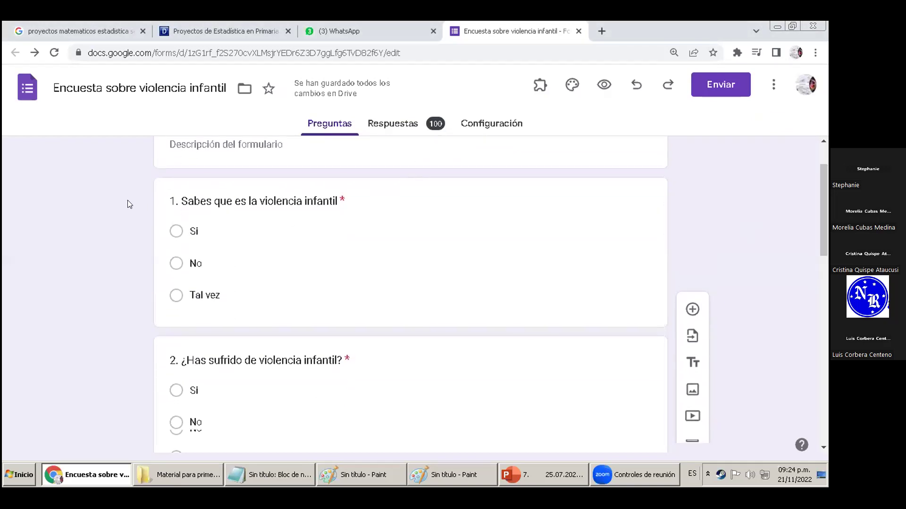
# - Read through all six survey questions several times, returning to the form's title
pyautogui.scroll(-4, 124, 208)
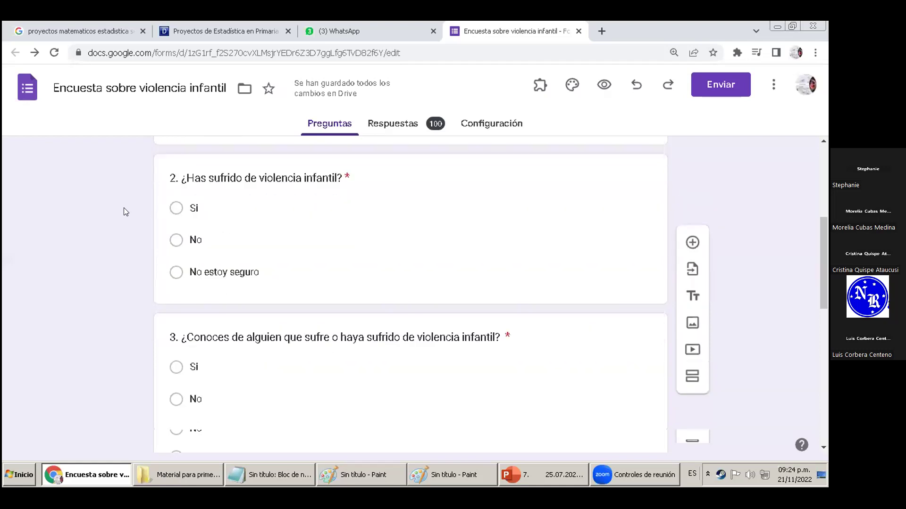
pyautogui.scroll(-7, 124, 209)
pyautogui.scroll(12, 125, 209)
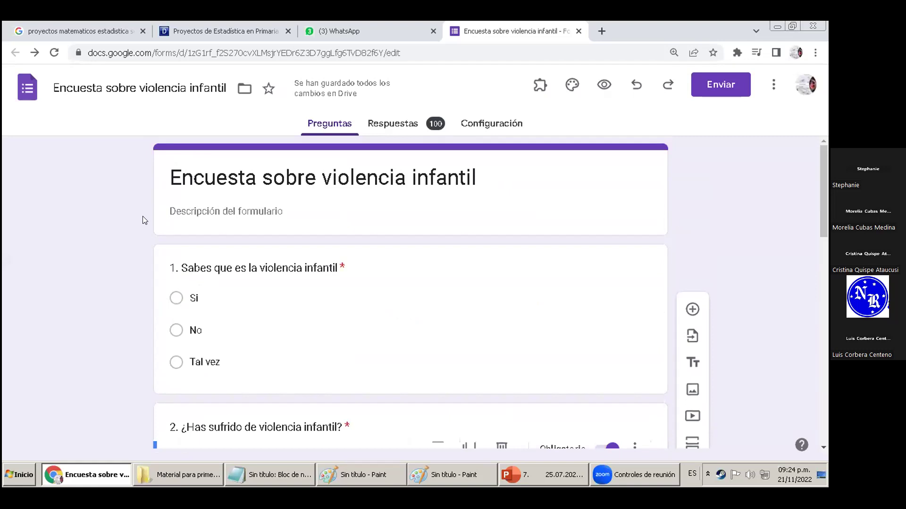
pyautogui.scroll(-8, 131, 254)
pyautogui.scroll(-6, 131, 254)
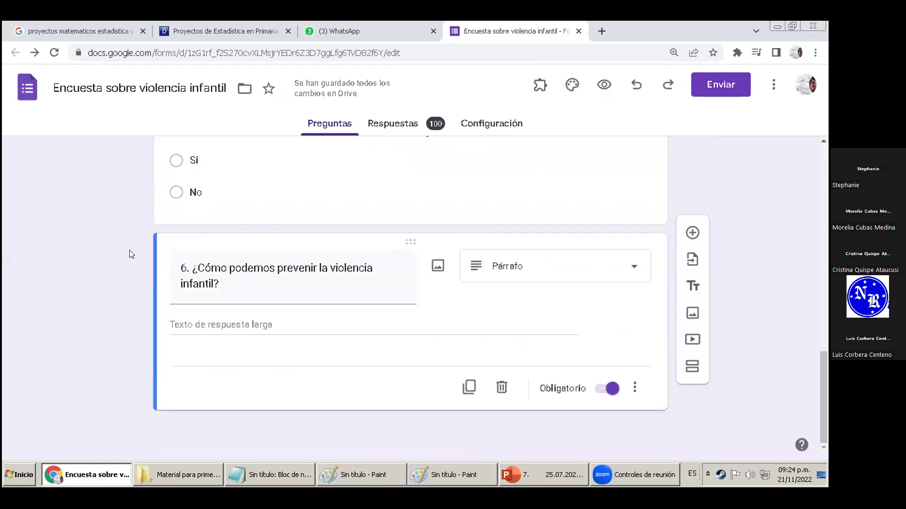
pyautogui.scroll(3, 130, 254)
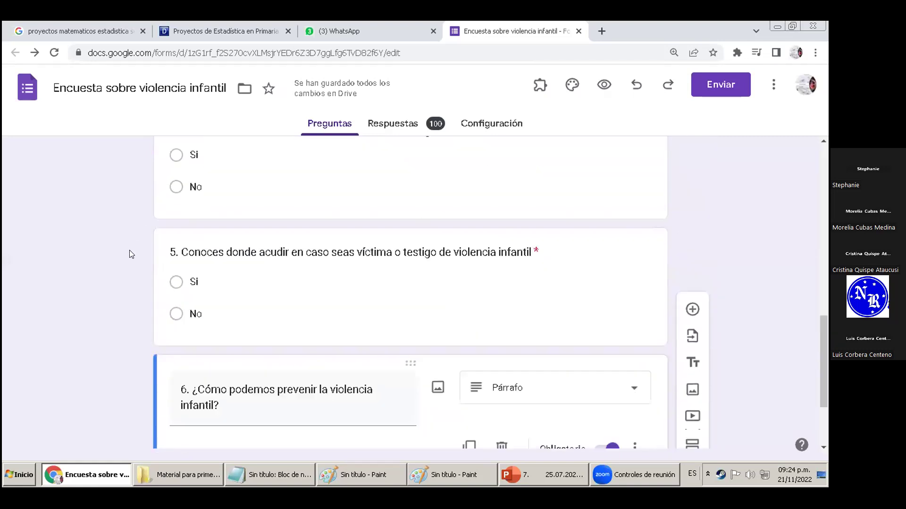
pyautogui.scroll(12, 131, 254)
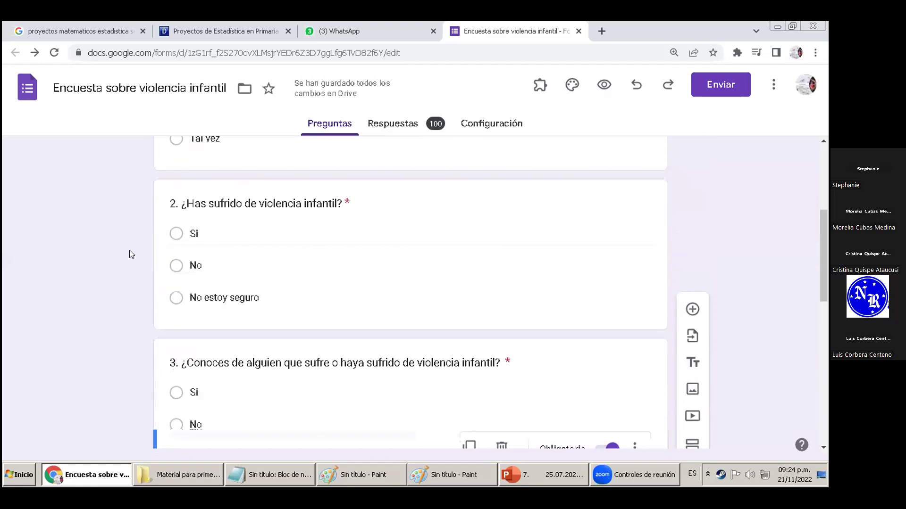
pyautogui.scroll(1, 130, 250)
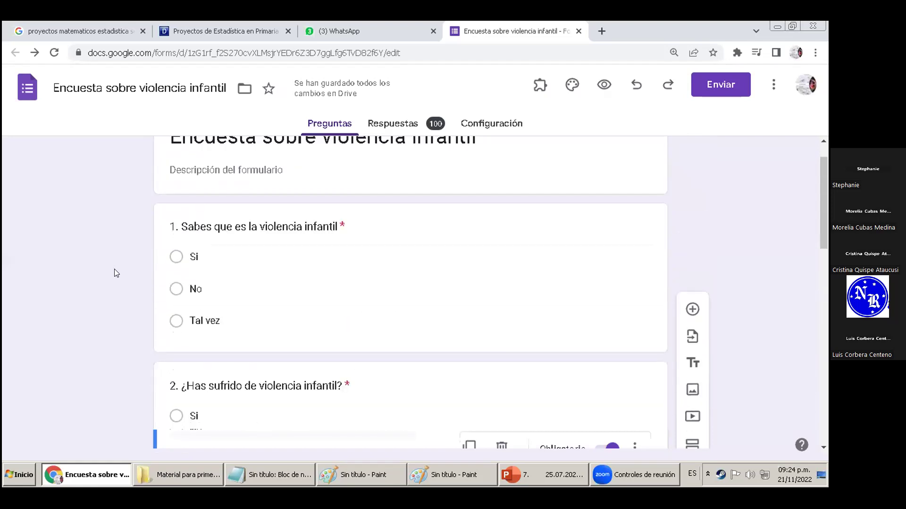
pyautogui.scroll(-13, 118, 263)
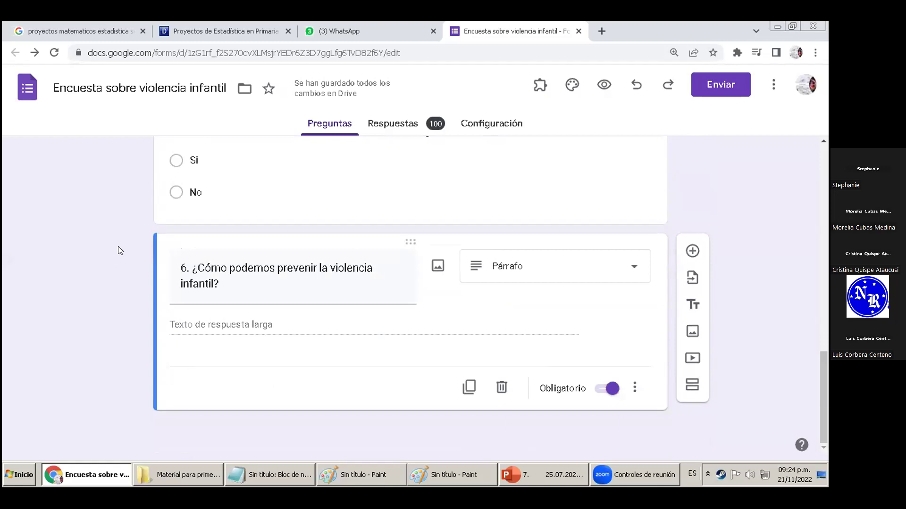
pyautogui.scroll(15, 121, 254)
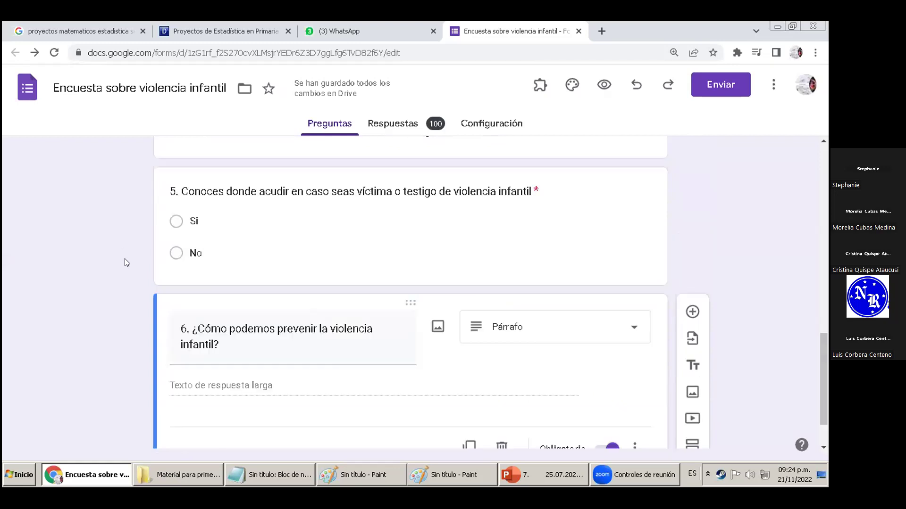
pyautogui.scroll(2, 125, 258)
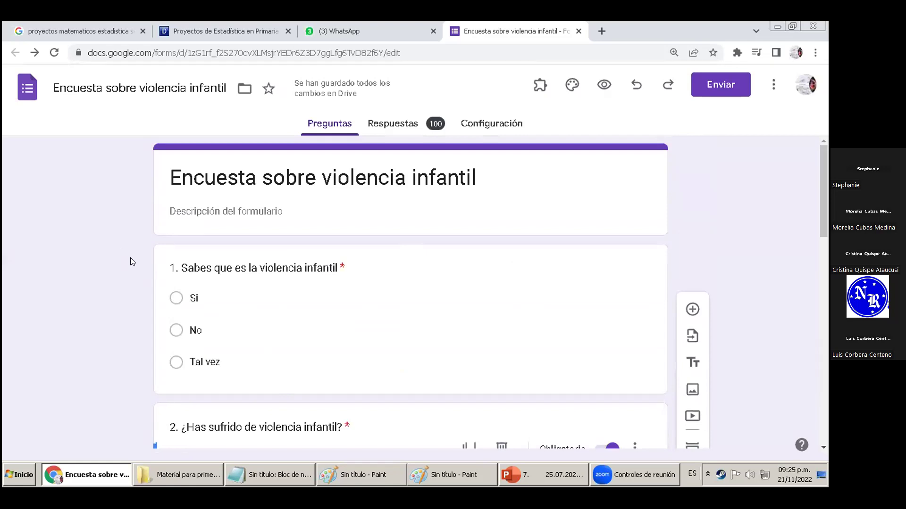
# - Compare the answer options of questions 1 to 4, returning to the first question
pyautogui.scroll(-1, 130, 258)
pyautogui.scroll(1, 130, 258)
pyautogui.scroll(-1, 130, 239)
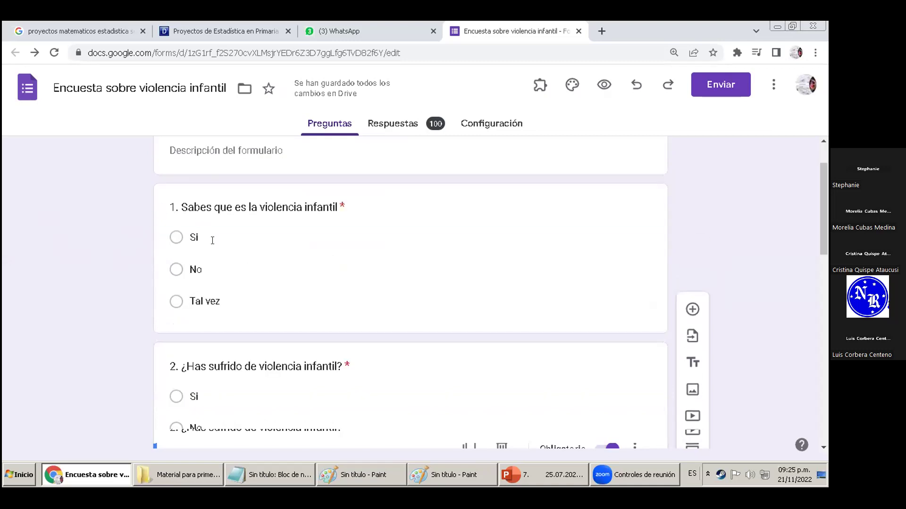
pyautogui.scroll(-2, 133, 306)
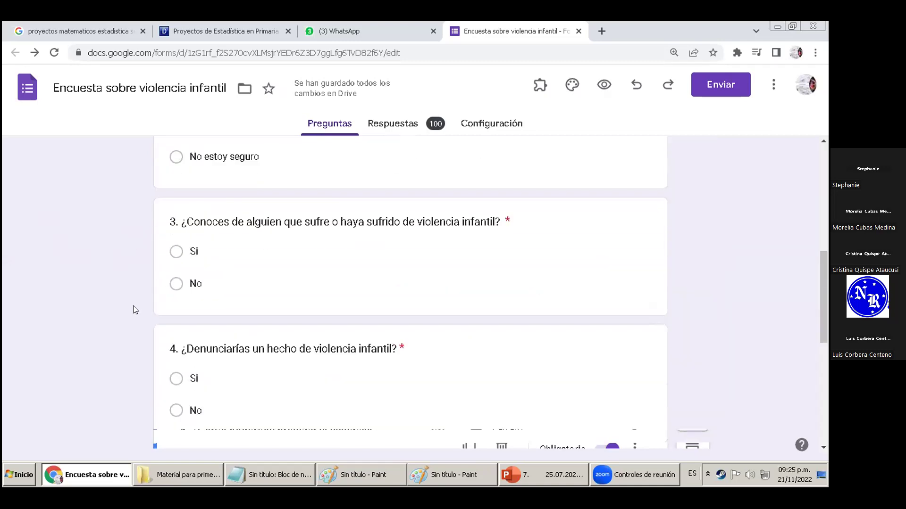
pyautogui.scroll(2, 134, 307)
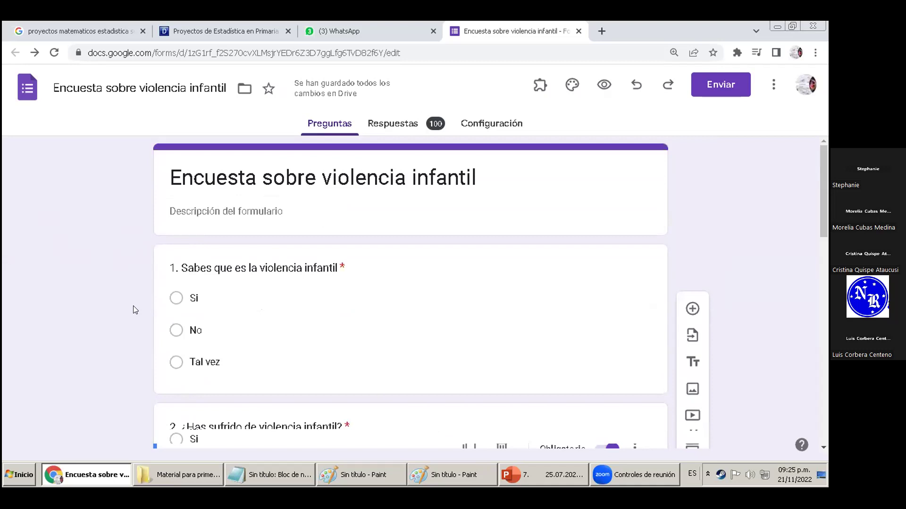
pyautogui.scroll(-1, 133, 308)
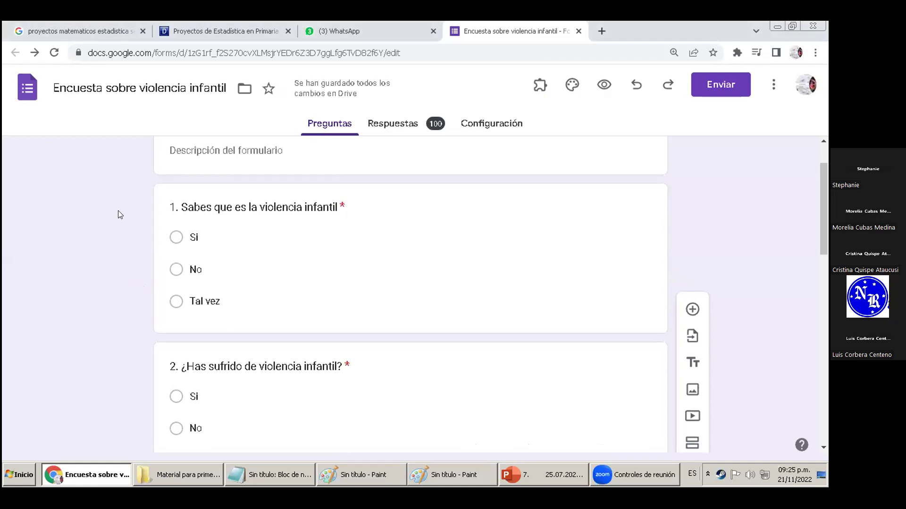
# - Look over question 6 once more, going back up to questions 2 and 3
pyautogui.scroll(-15, 118, 213)
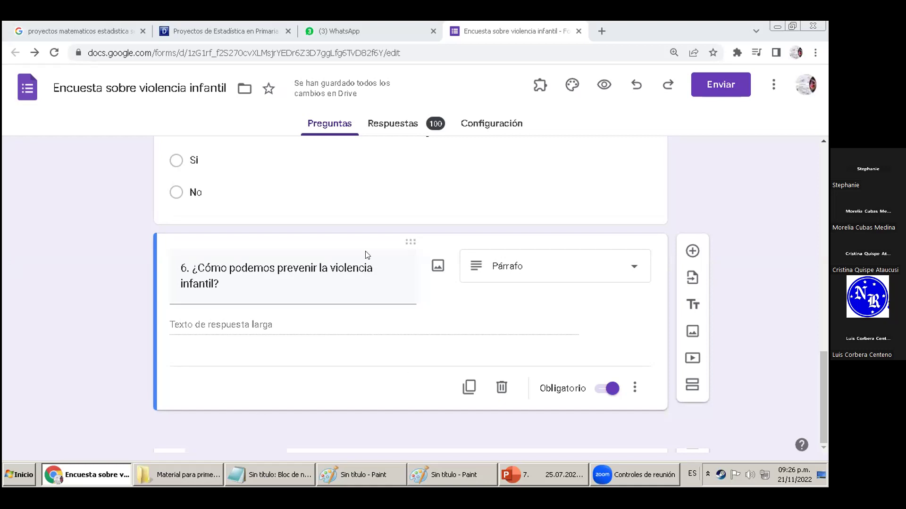
pyautogui.scroll(20, 743, 348)
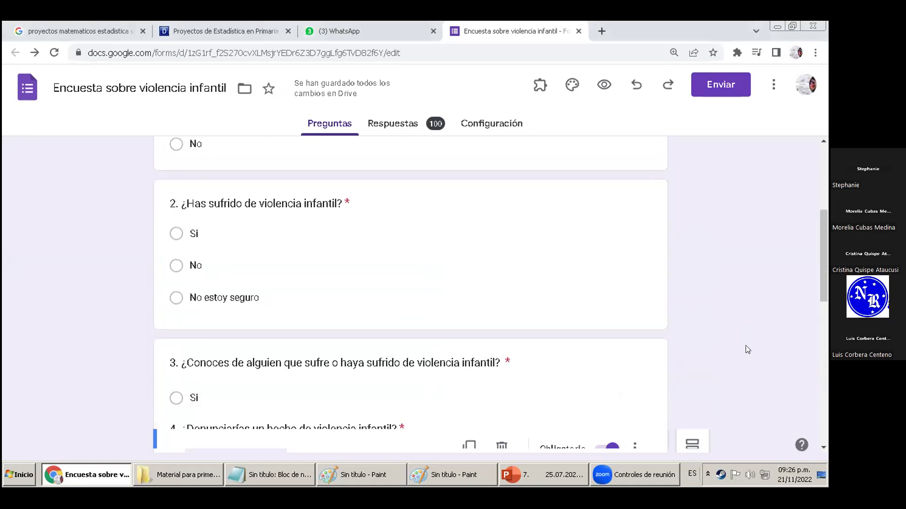
pyautogui.scroll(-20, 746, 346)
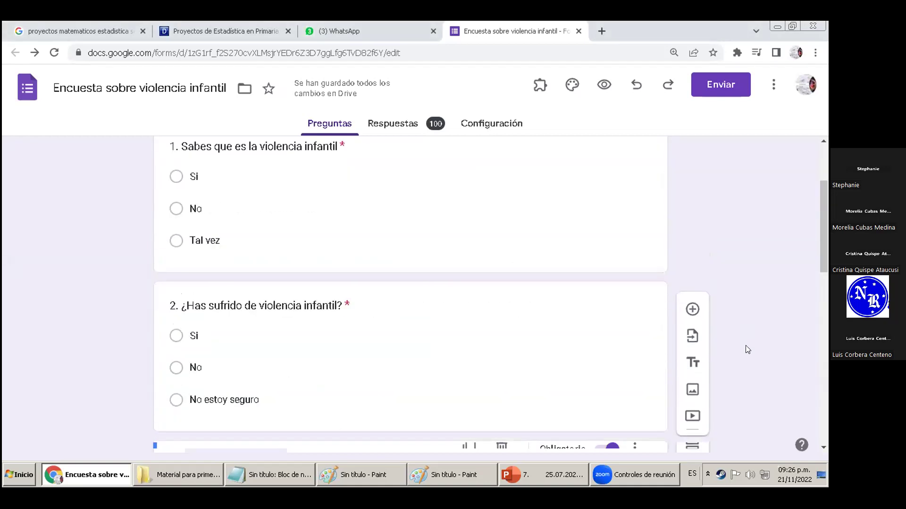
pyautogui.scroll(10, 747, 349)
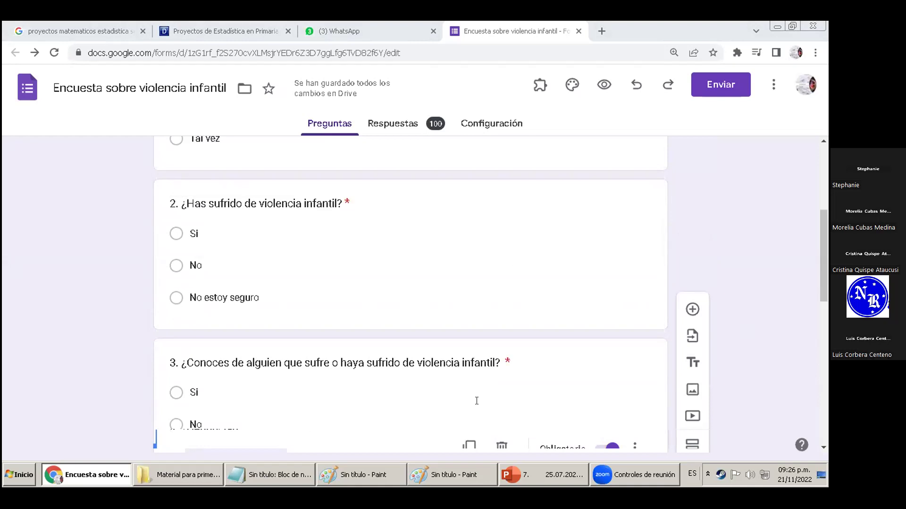
# - Copy the survey's sharing link in shortened URL form and close the send form dialog
pyautogui.click(696, 91)
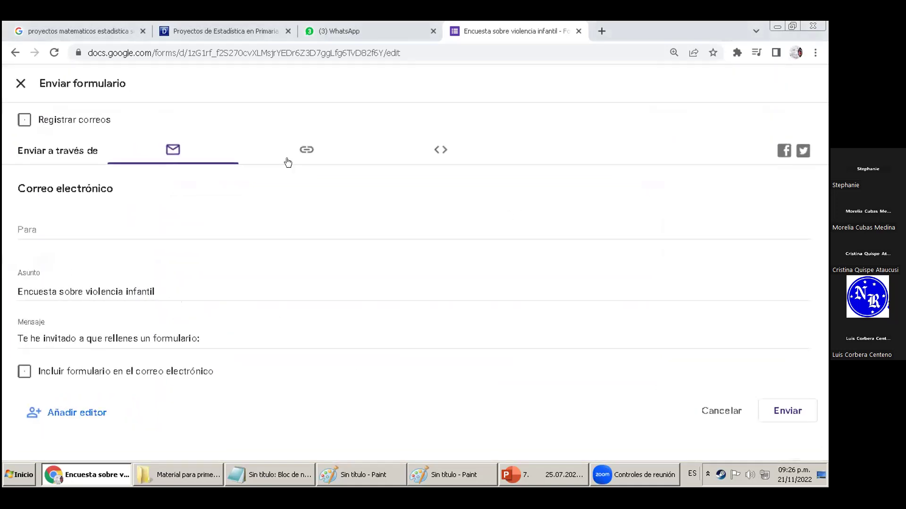
pyautogui.click(306, 150)
pyautogui.click(57, 233)
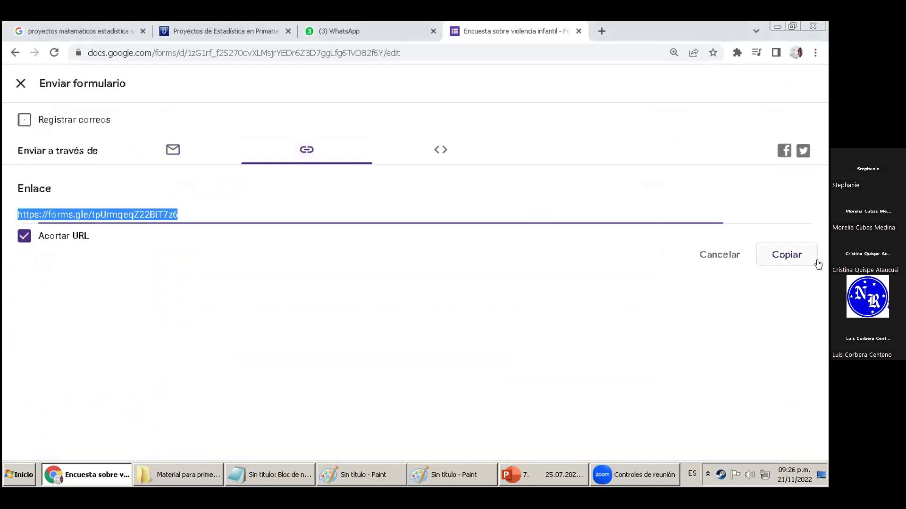
pyautogui.click(816, 259)
pyautogui.click(21, 84)
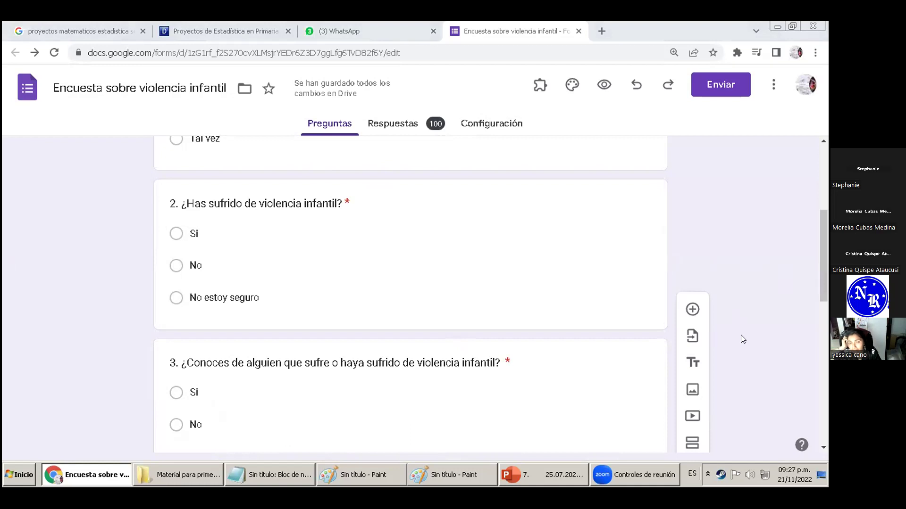
# - Switch to the file explorer and open the Descargas folder
pyautogui.click(783, 327)
pyautogui.click(177, 474)
pyautogui.click(110, 133)
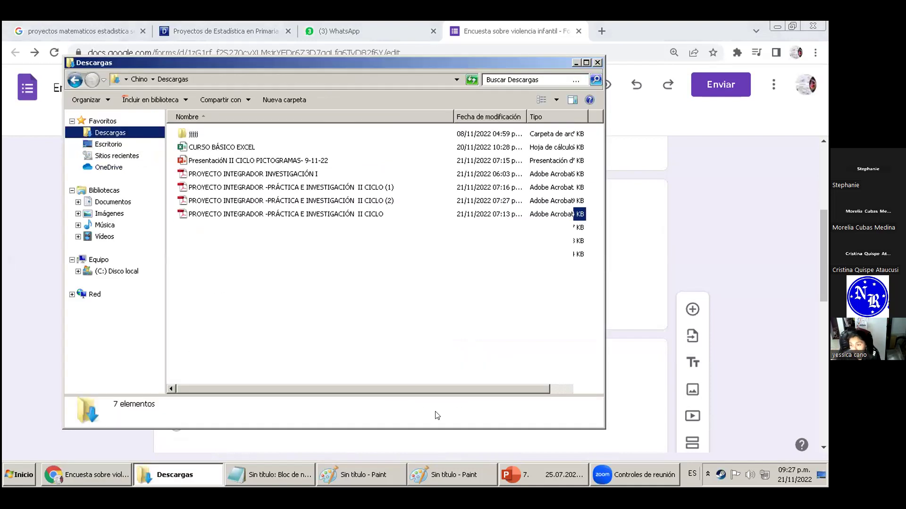